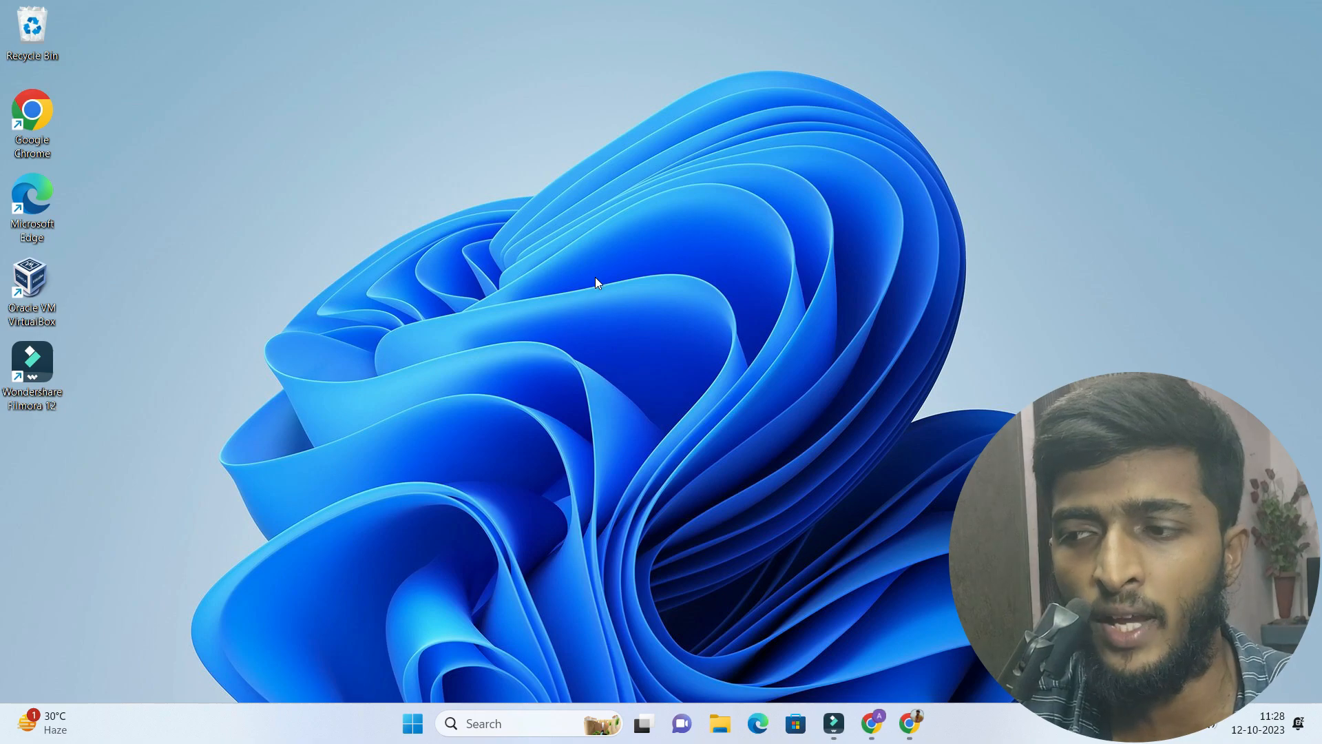
Search Google for blogger, open the Blogger dashboard, and view the live Tech Info blog before returning to its posts
{"action": "left_click", "coordinate": [872, 723]}
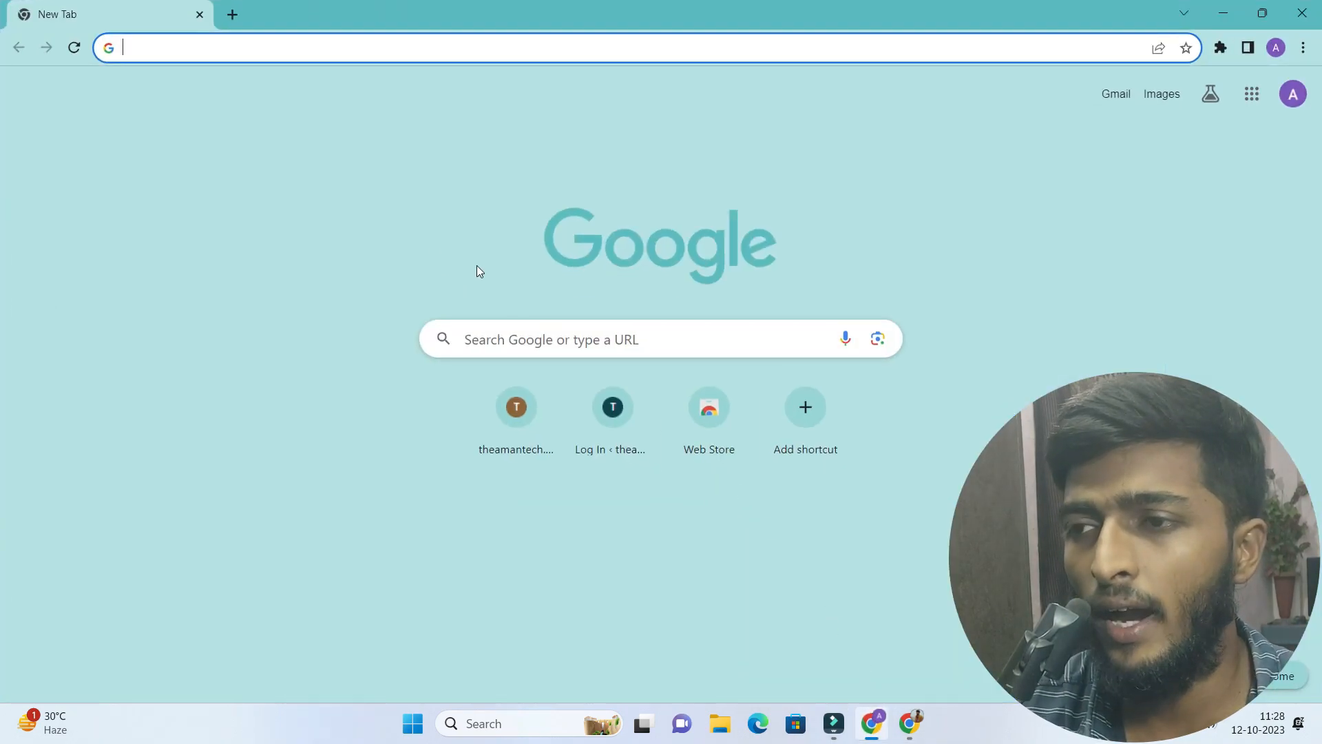
{"action": "left_click", "coordinate": [651, 343]}
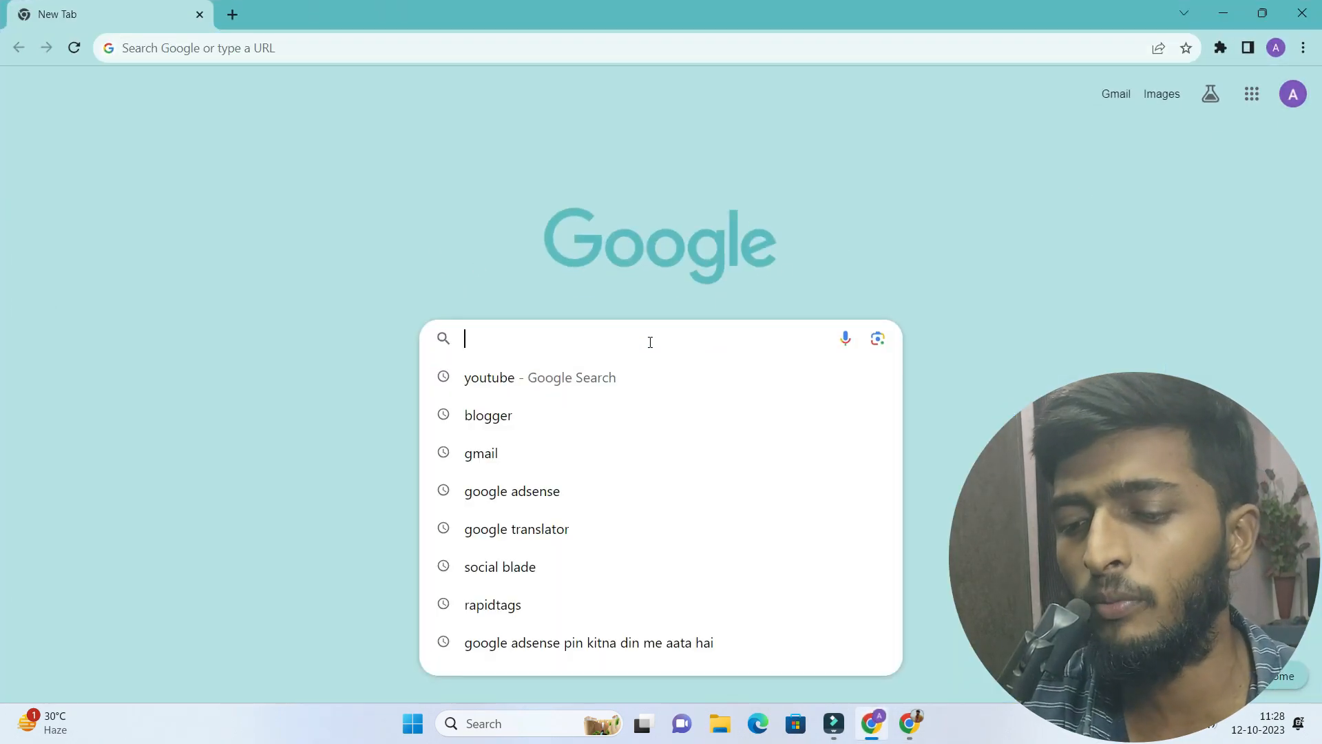
{"action": "type", "text": "blogger"}
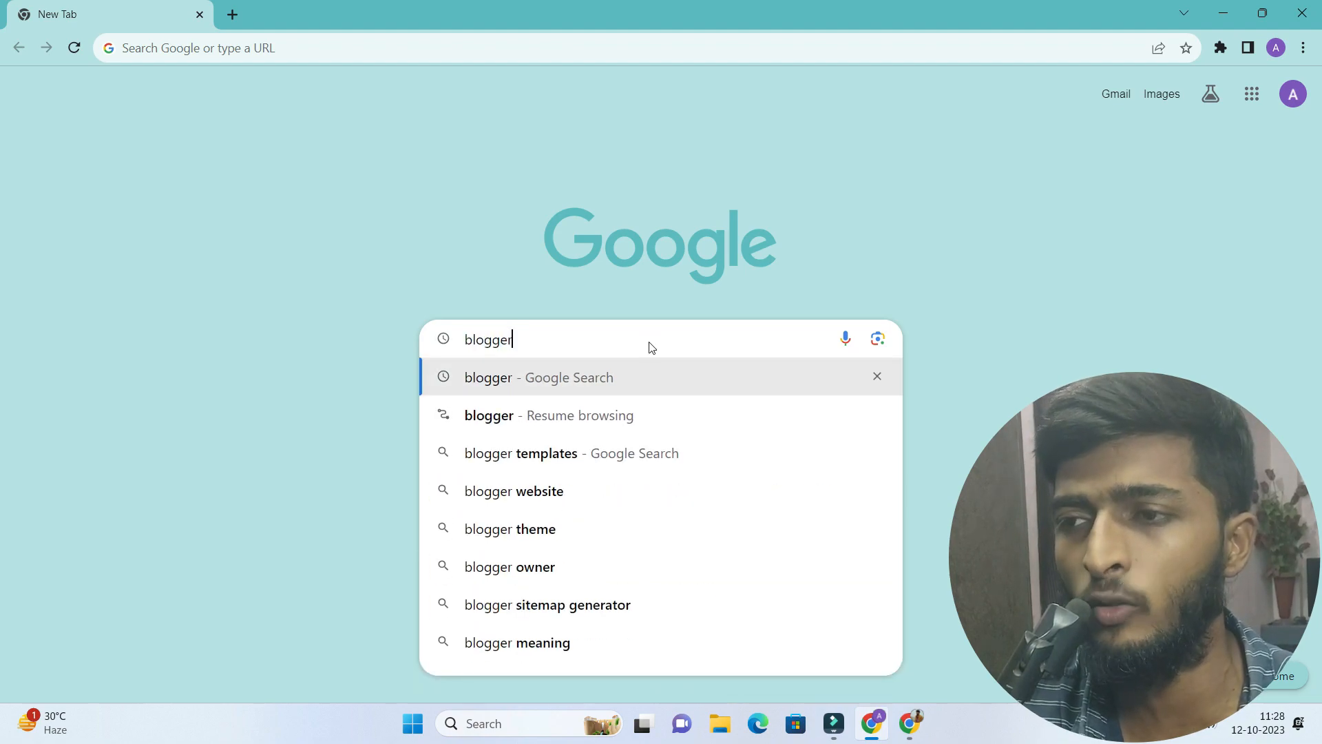
{"action": "key", "text": "Return"}
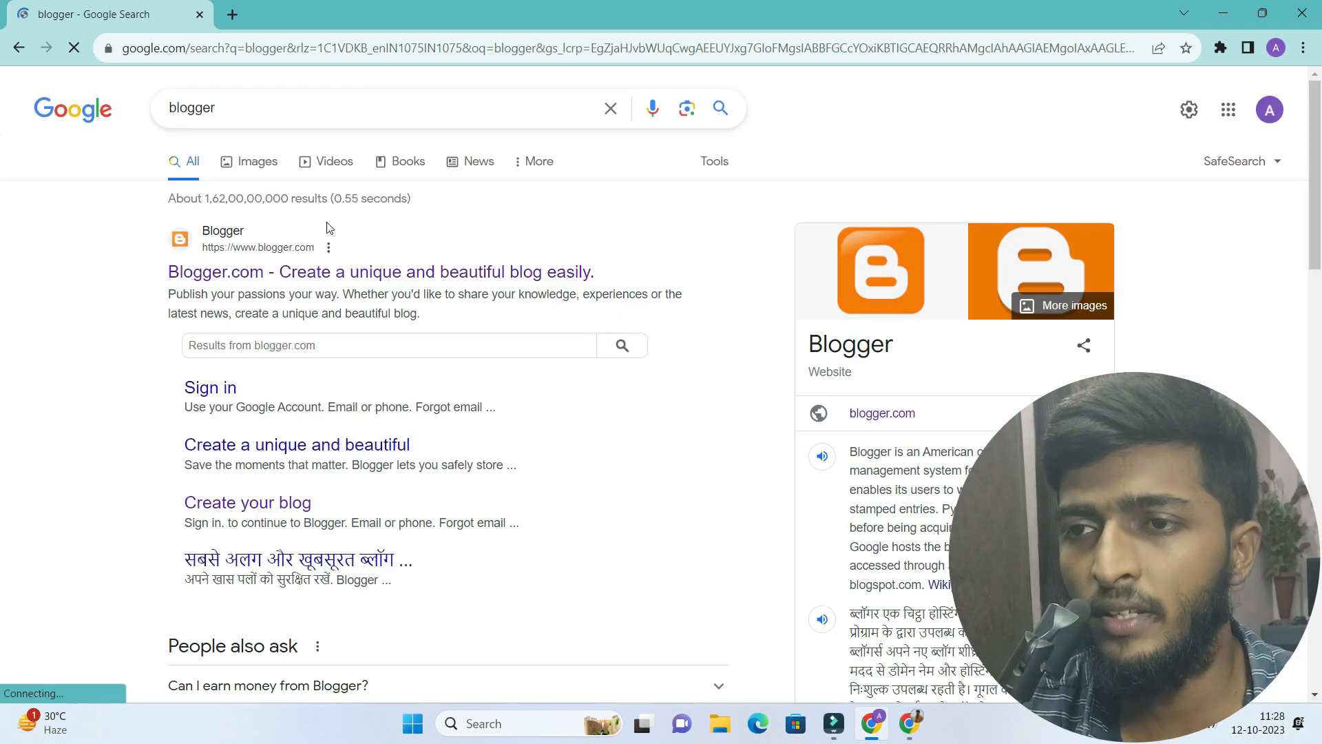
{"action": "left_click", "coordinate": [255, 273]}
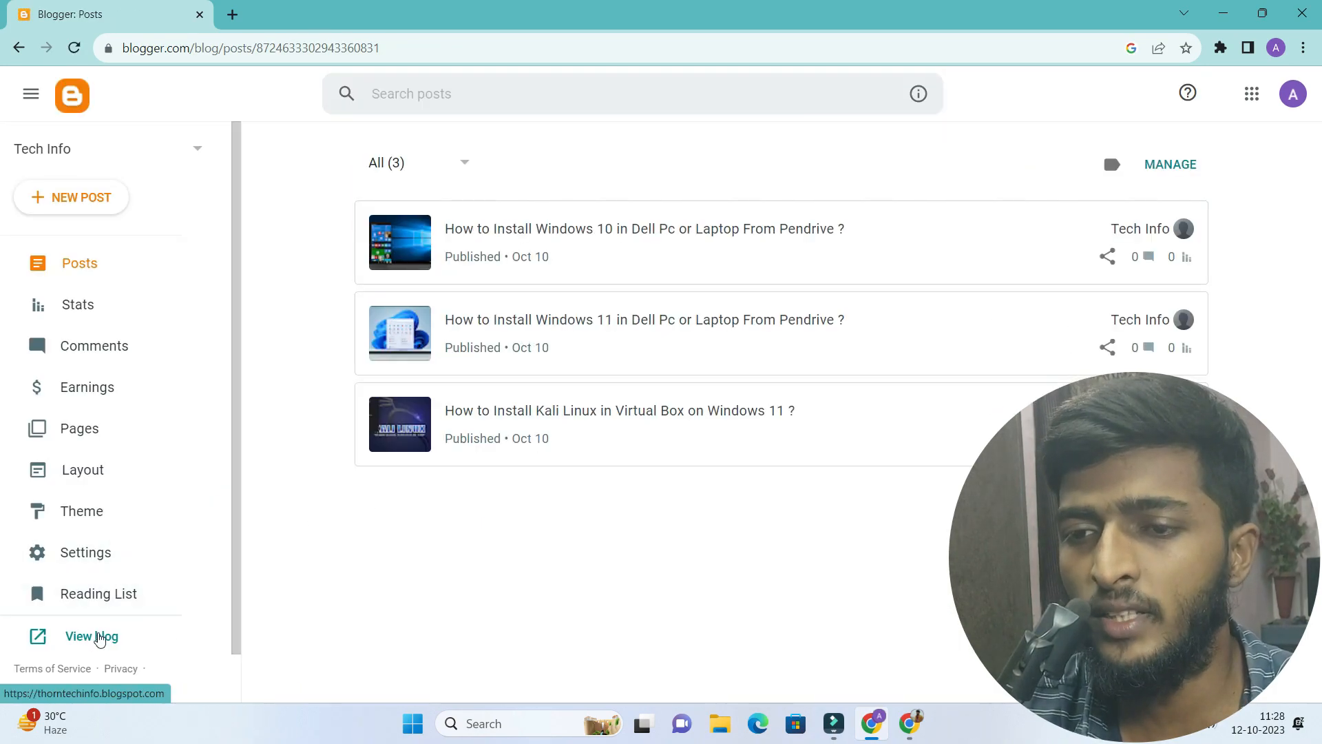
{"action": "left_click", "coordinate": [88, 634]}
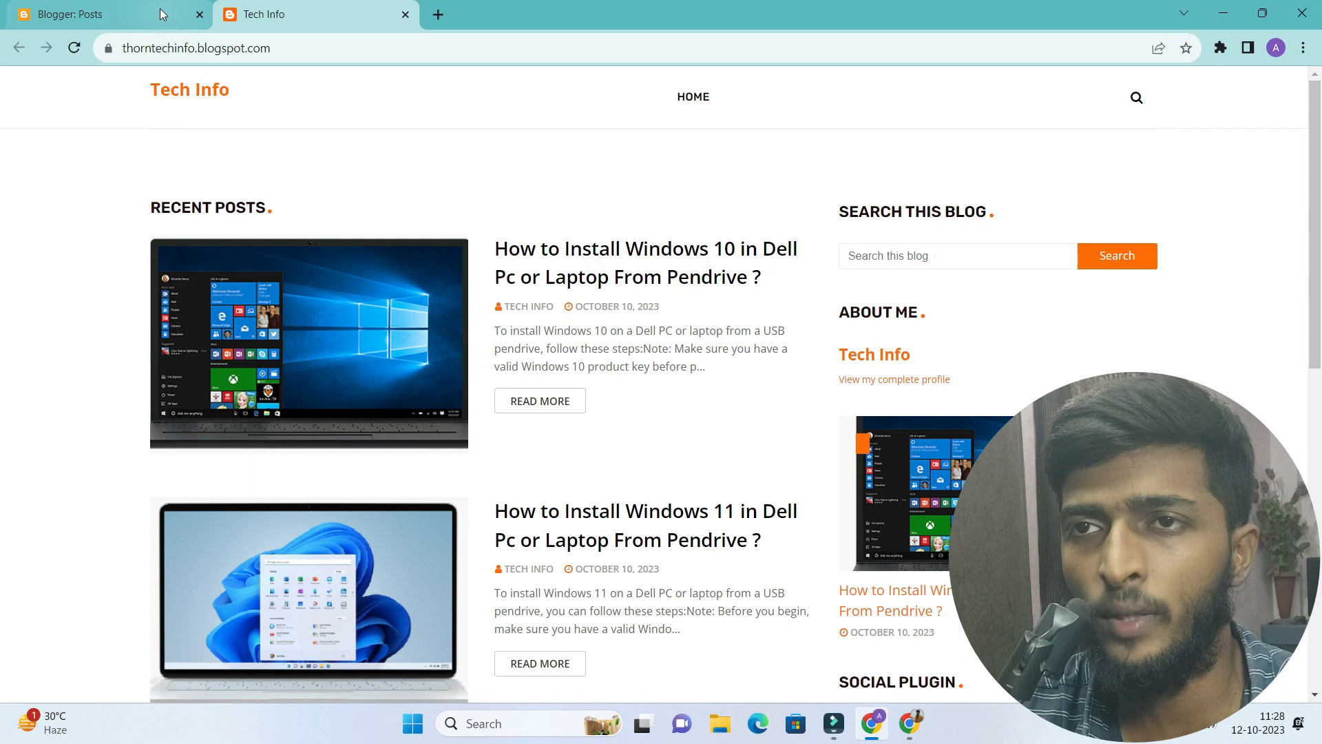
{"action": "left_click", "coordinate": [140, 8]}
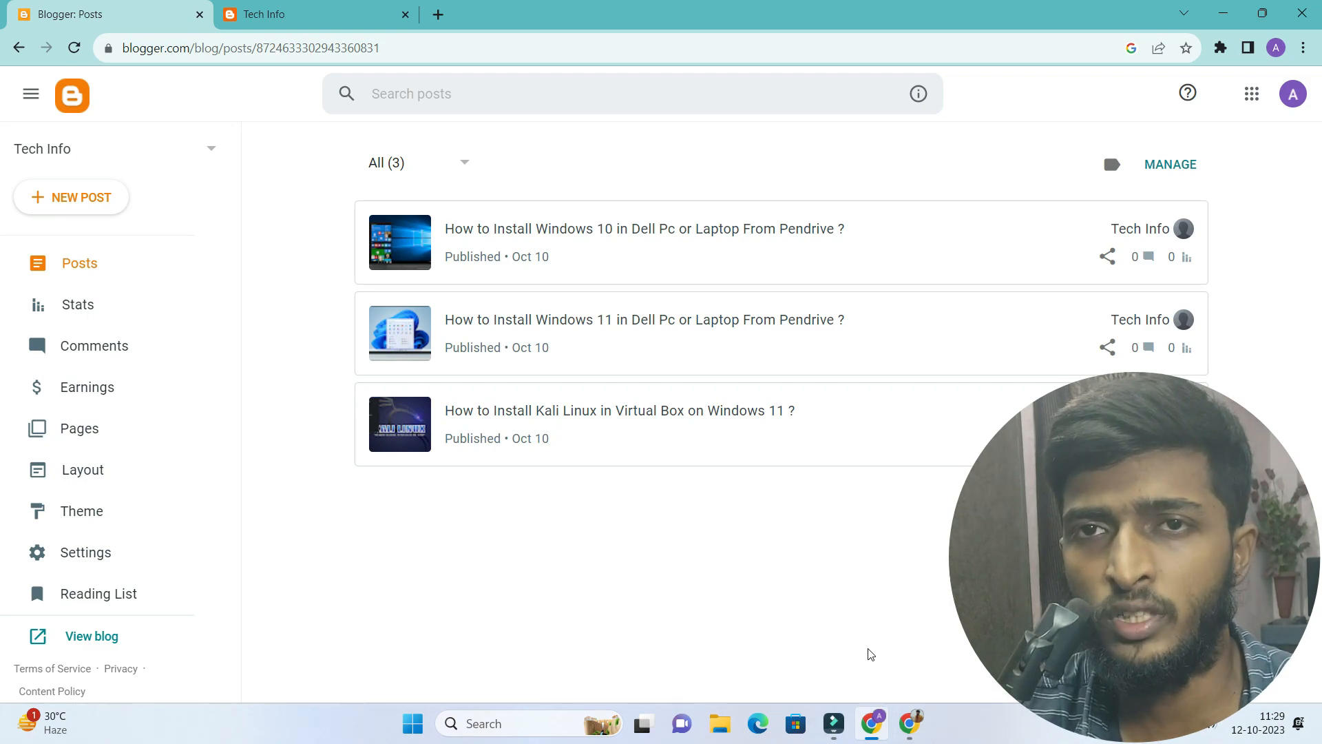
In the other Chrome profile, search Google for hostinger, open the Hostinger site and log in with the Google account
{"action": "left_click", "coordinate": [909, 723]}
{"action": "left_click", "coordinate": [584, 336]}
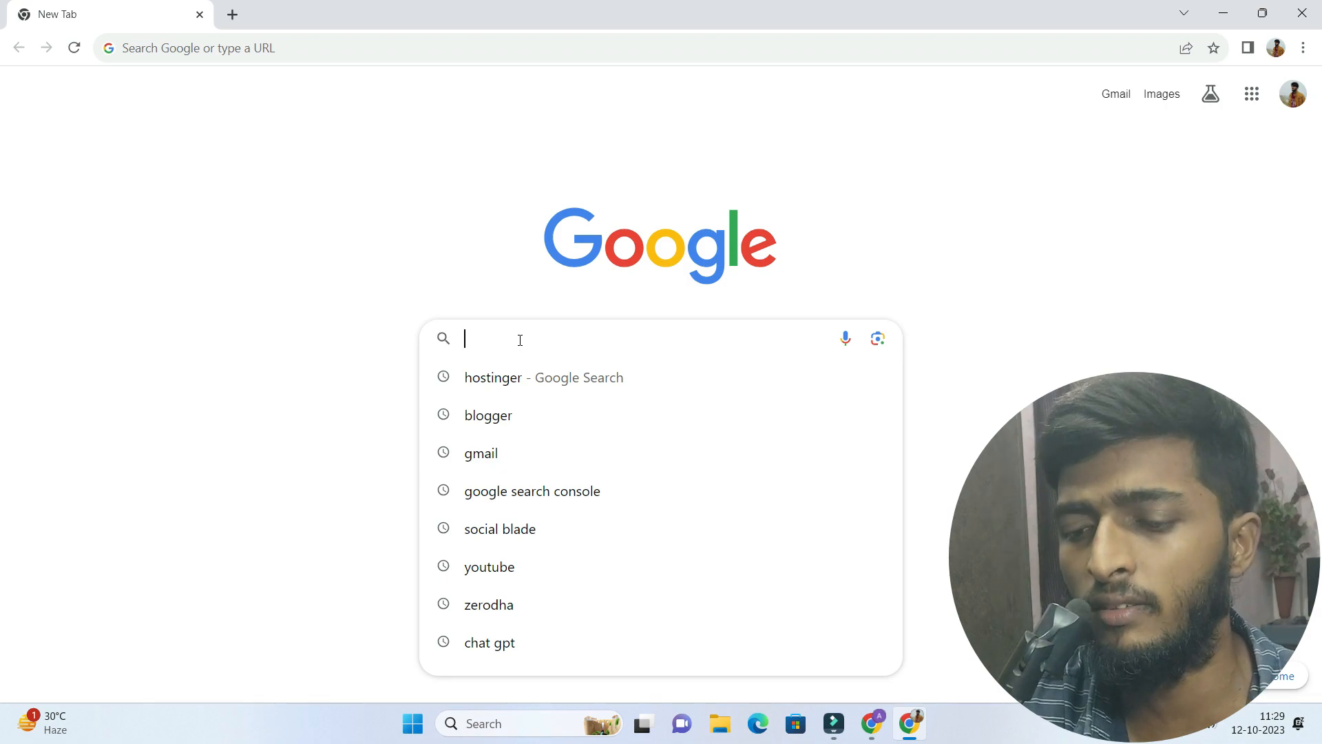
{"action": "type", "text": "hostinger"}
{"action": "key", "text": "Return"}
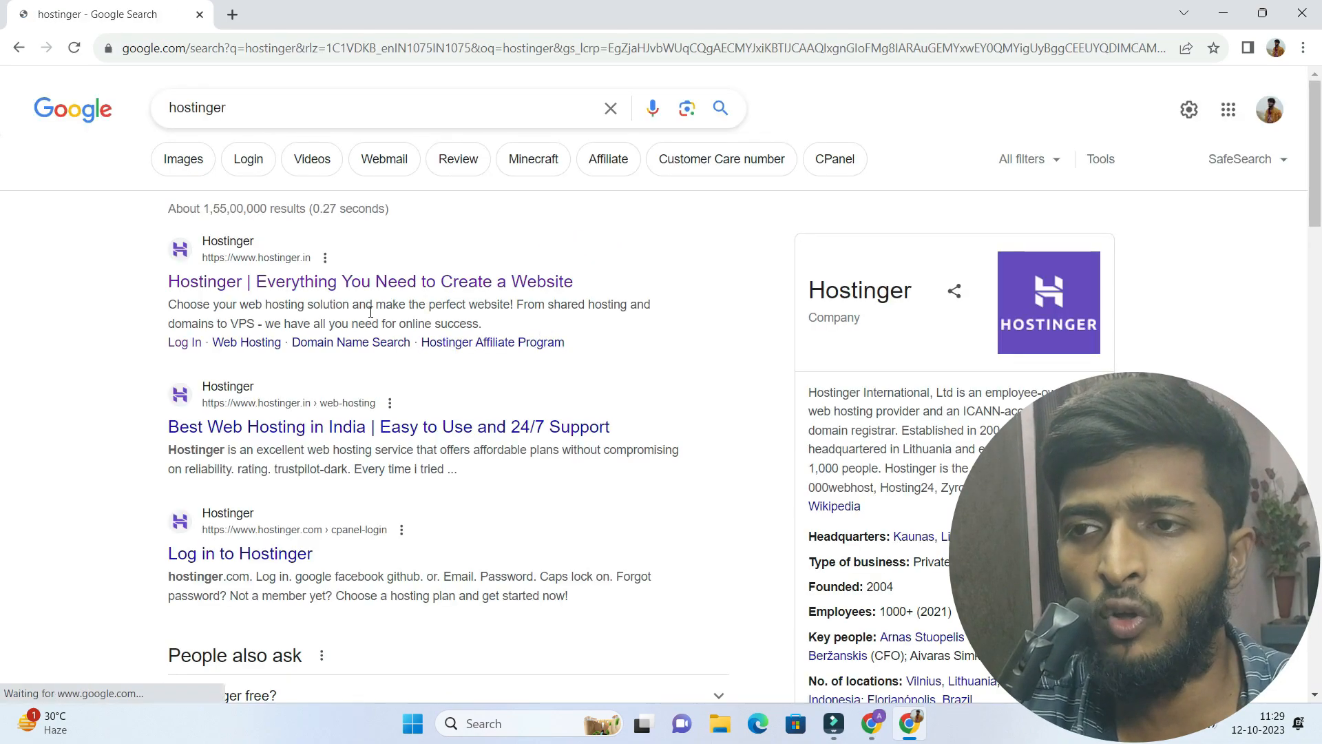
{"action": "left_click", "coordinate": [310, 283]}
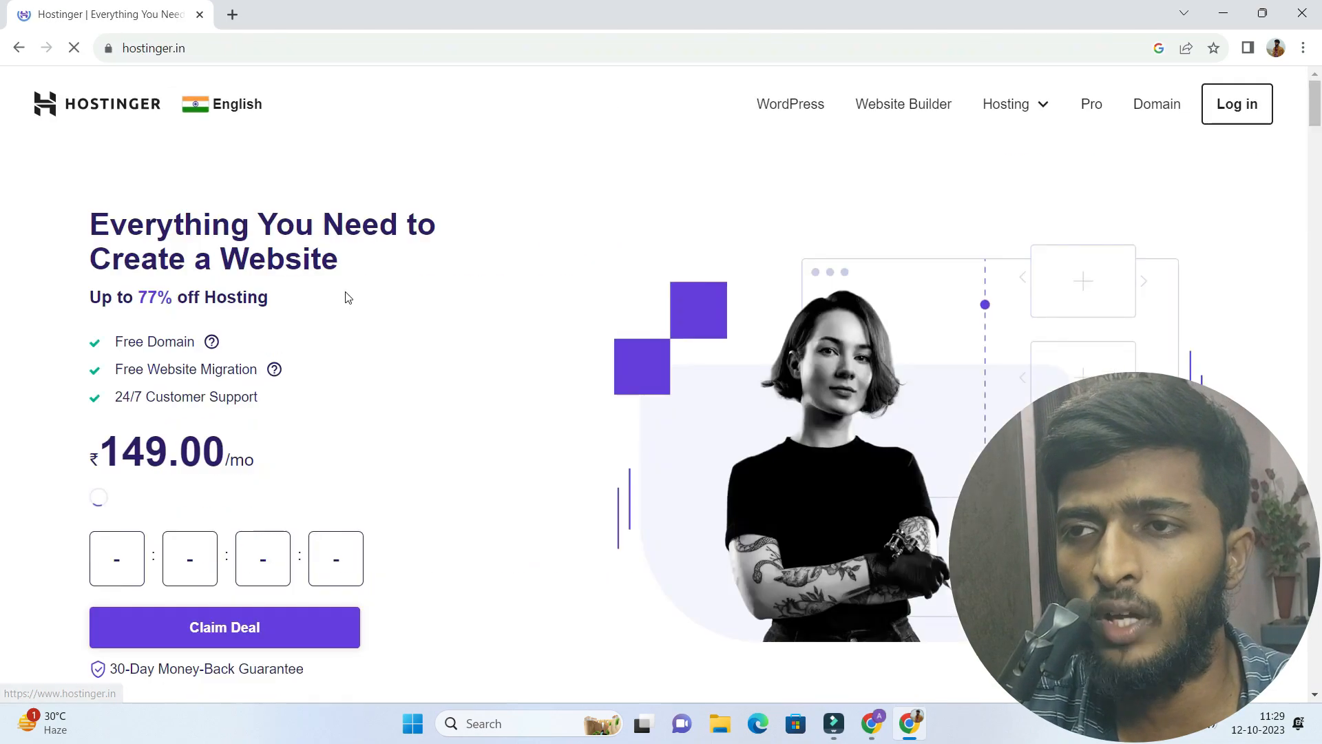
{"action": "left_click", "coordinate": [1227, 104]}
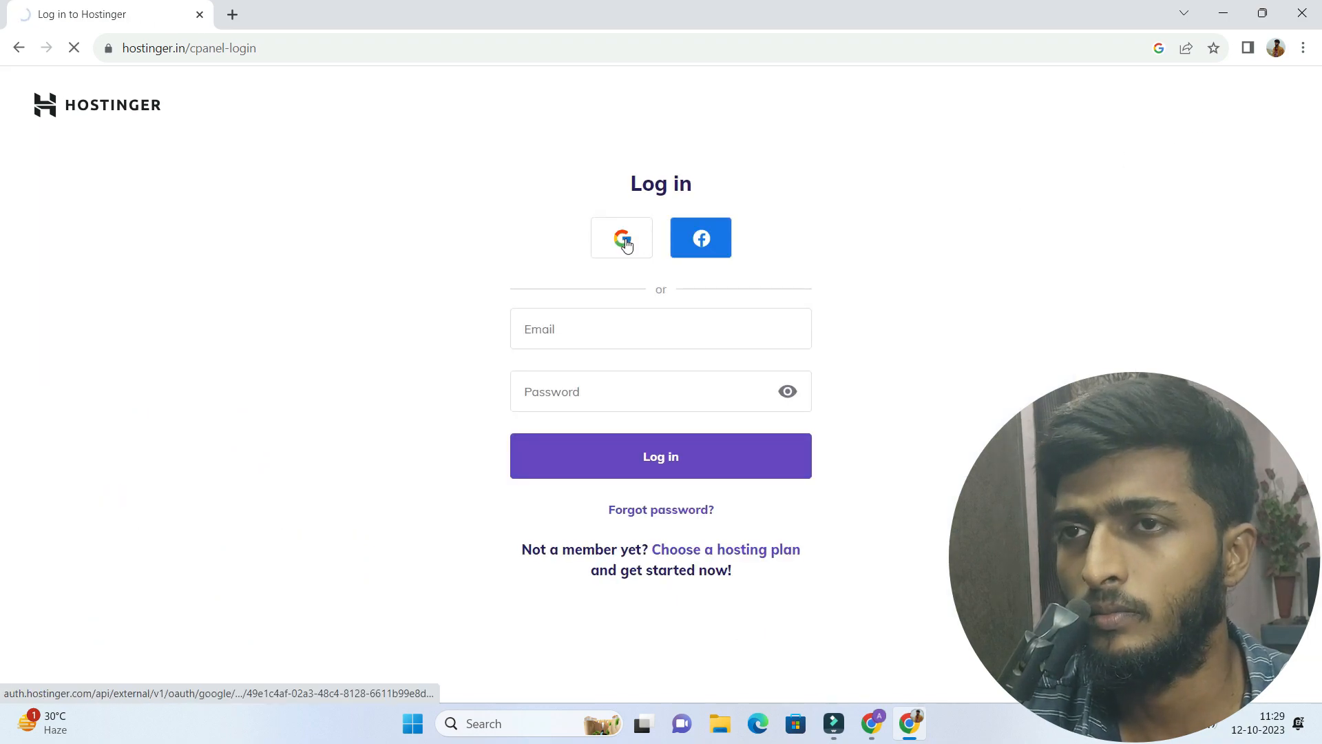
{"action": "left_click", "coordinate": [623, 239]}
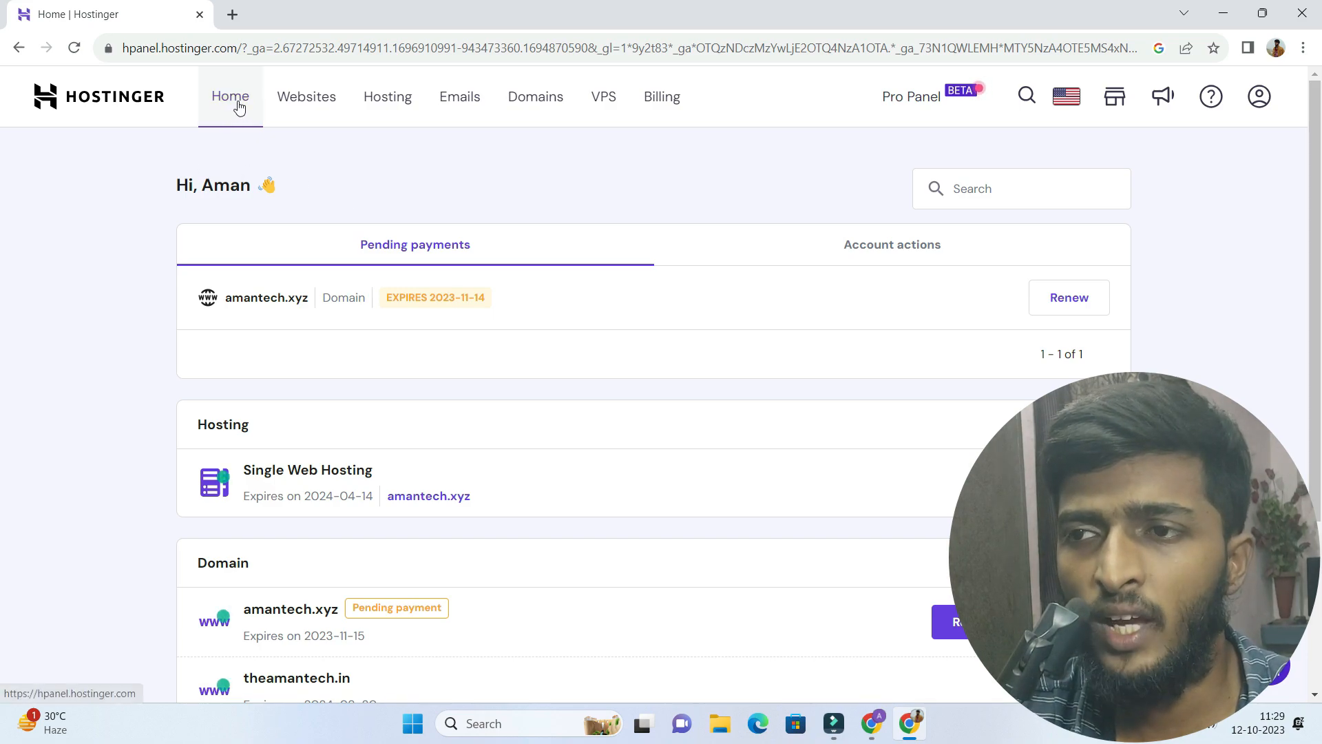
Review the hosting and domain entries on the Hostinger home page, focusing on amantech.xyz and theamantech.in
{"action": "scroll", "coordinate": [303, 259], "scroll_direction": "down", "scroll_amount": 3}
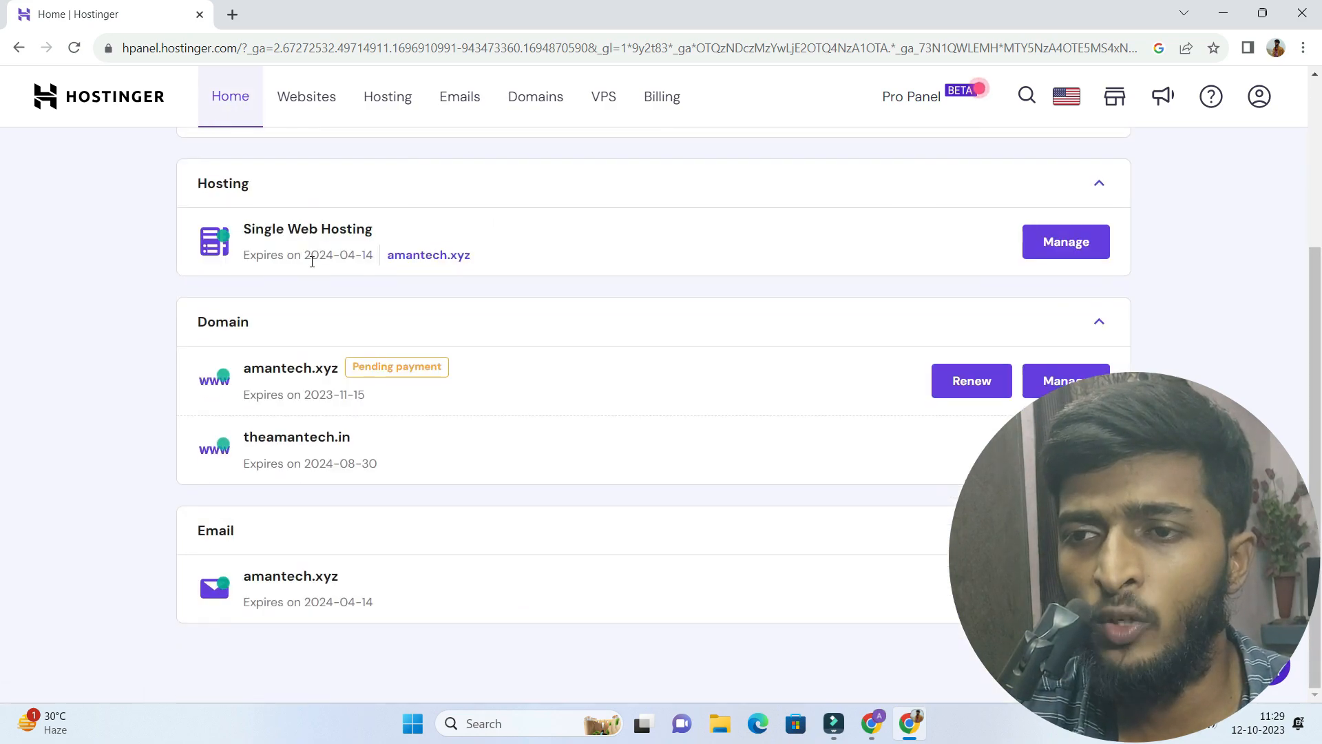
{"action": "scroll", "coordinate": [313, 272], "scroll_direction": "up", "scroll_amount": 3}
{"action": "scroll", "coordinate": [318, 298], "scroll_direction": "down", "scroll_amount": 3}
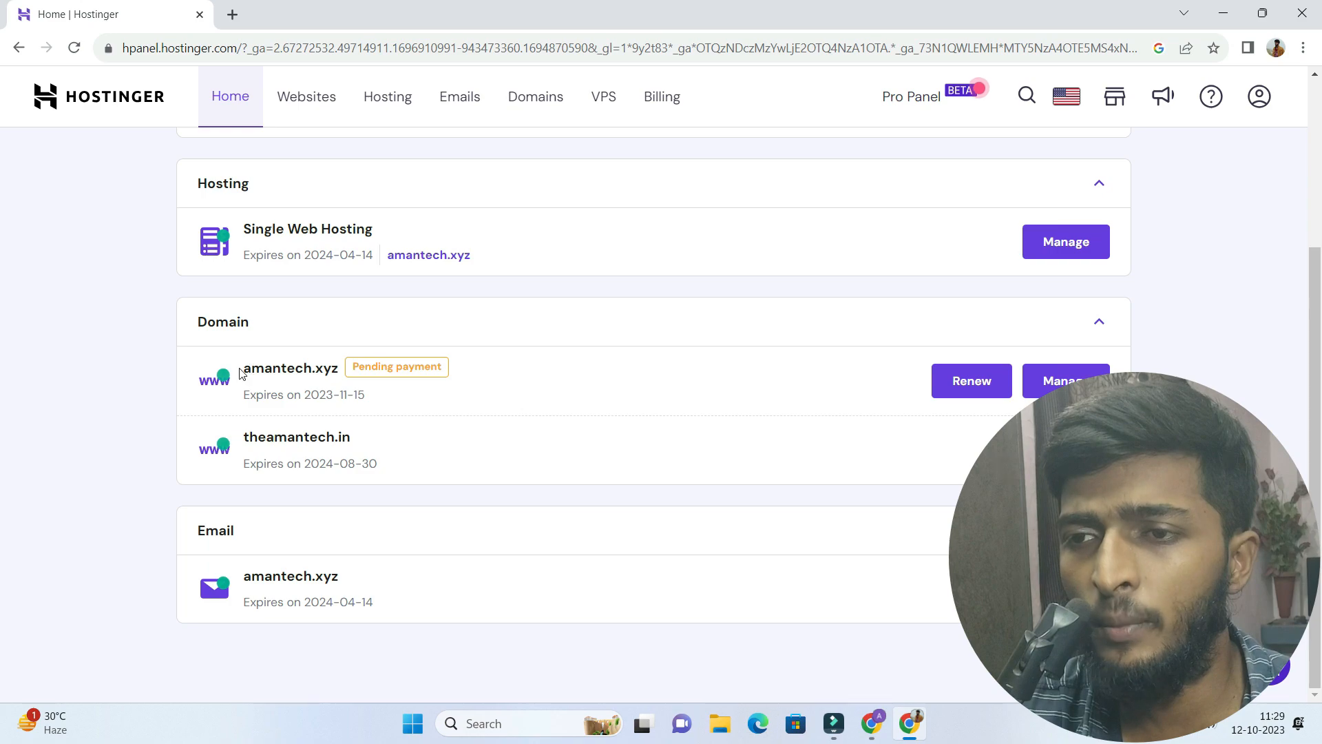
{"action": "left_click_drag", "start_coordinate": [265, 369], "coordinate": [316, 370]}
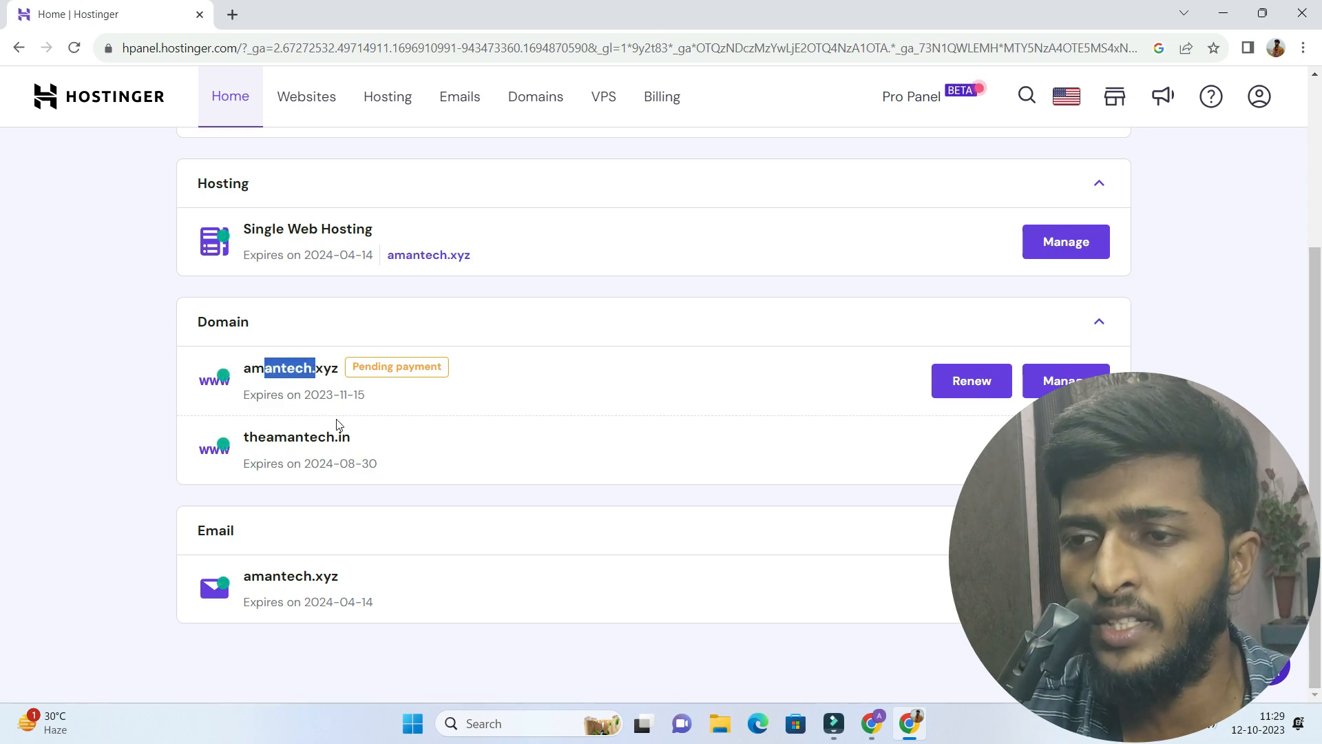
{"action": "left_click_drag", "start_coordinate": [355, 443], "coordinate": [257, 438]}
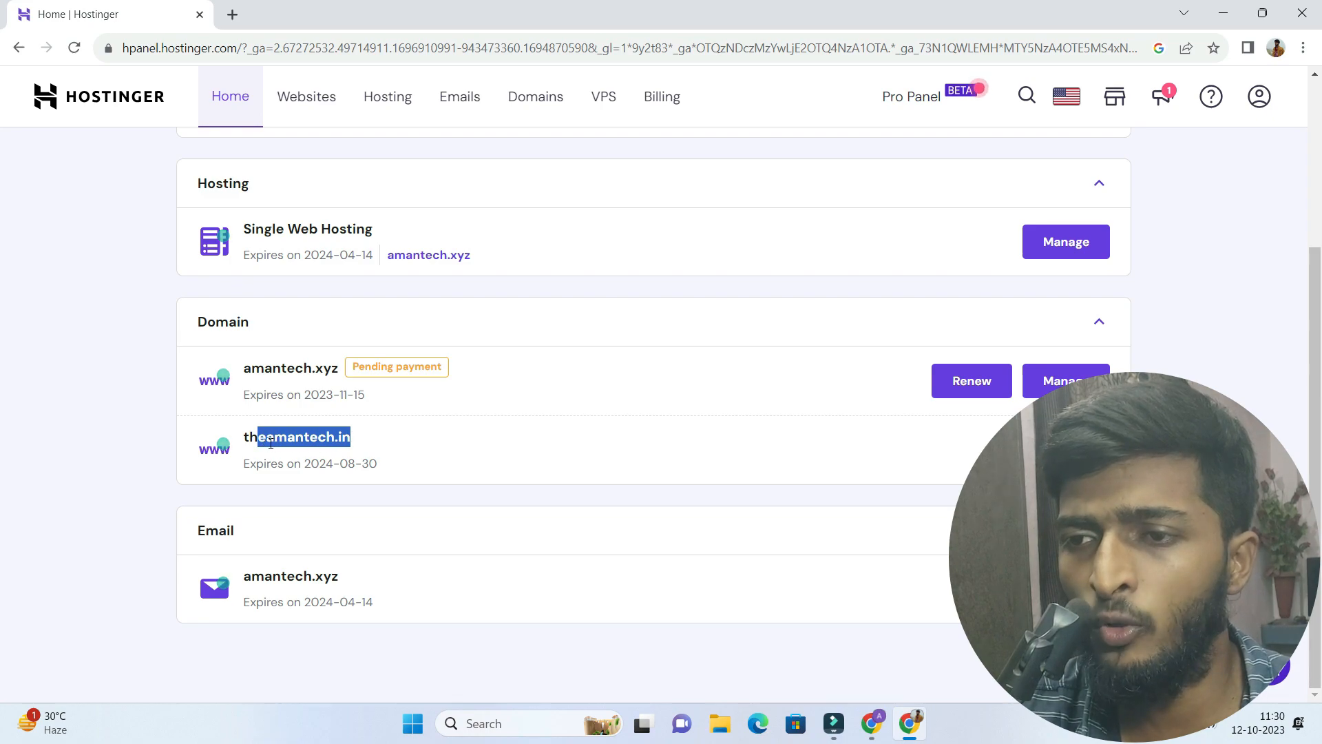
{"action": "left_click_drag", "start_coordinate": [402, 451], "coordinate": [243, 439]}
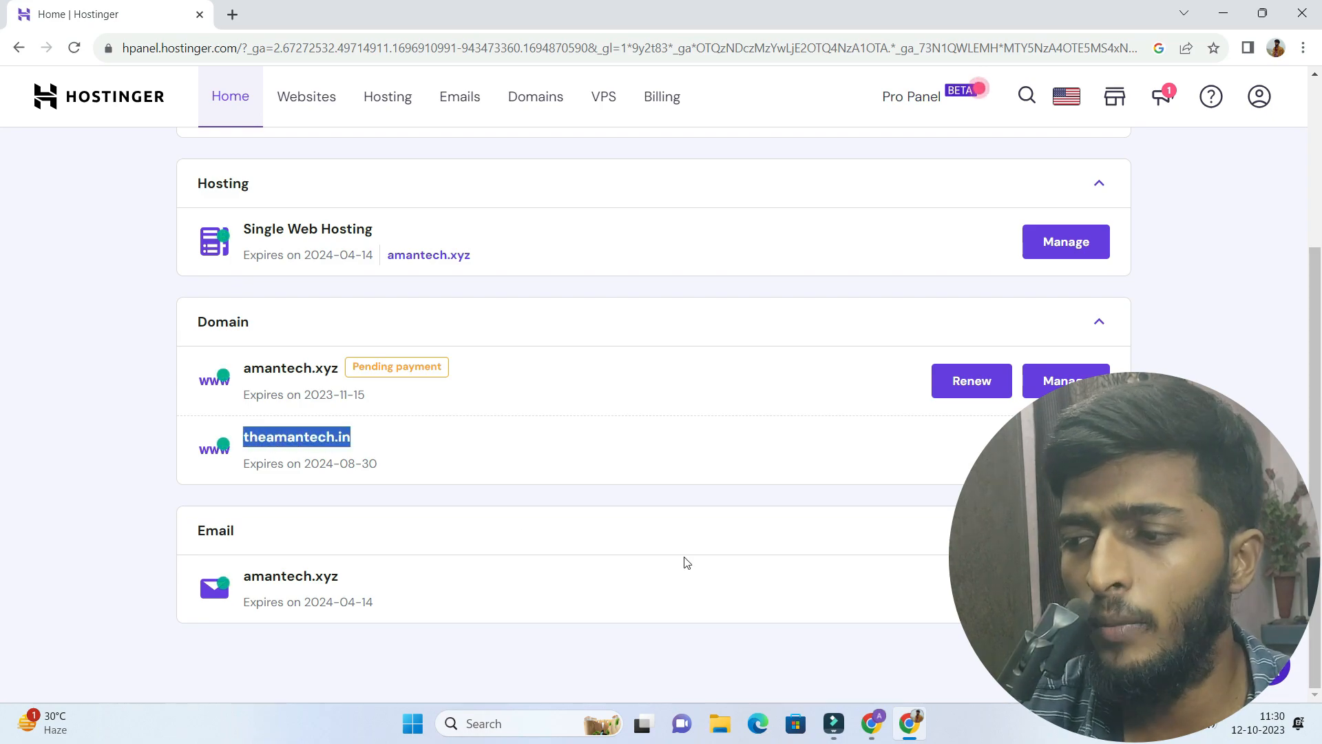
Switch to the Blogger window and open the custom domain entry in the Tech Info blog's publishing settings
{"action": "left_click", "coordinate": [871, 723]}
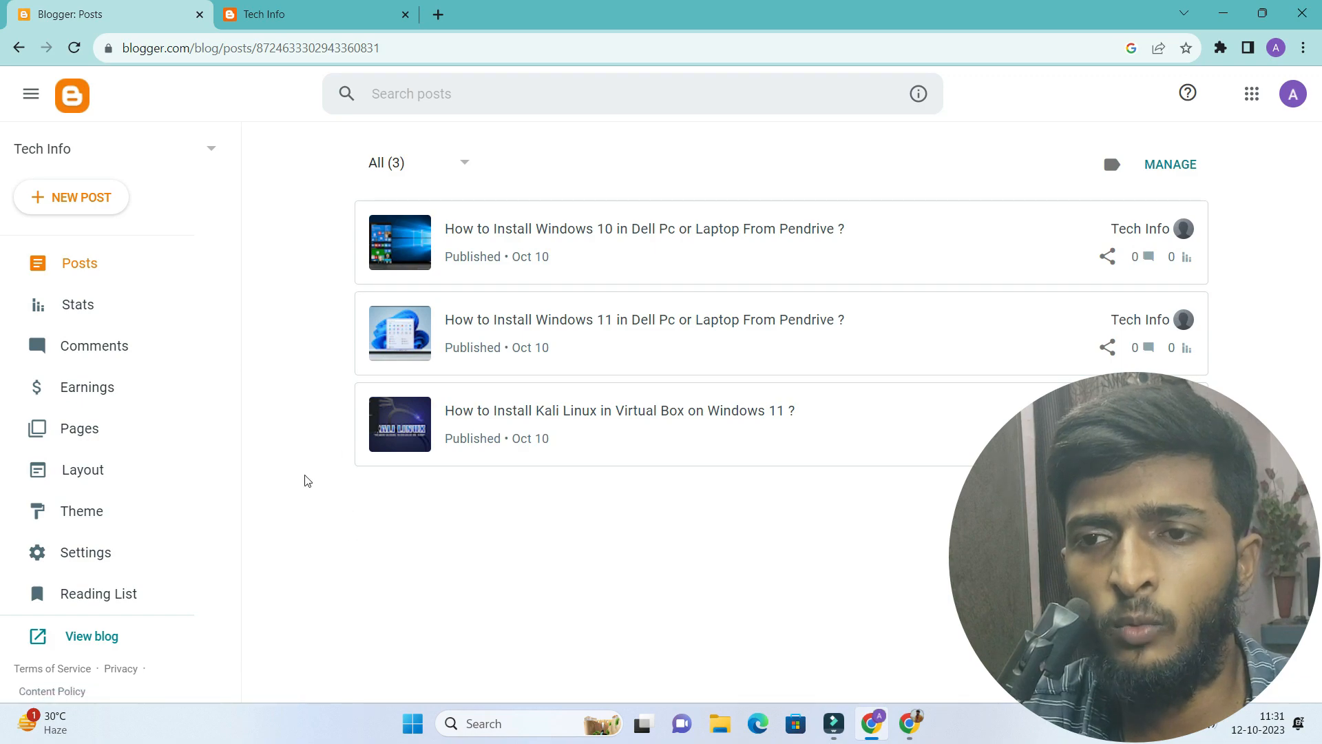
{"action": "left_click", "coordinate": [108, 556]}
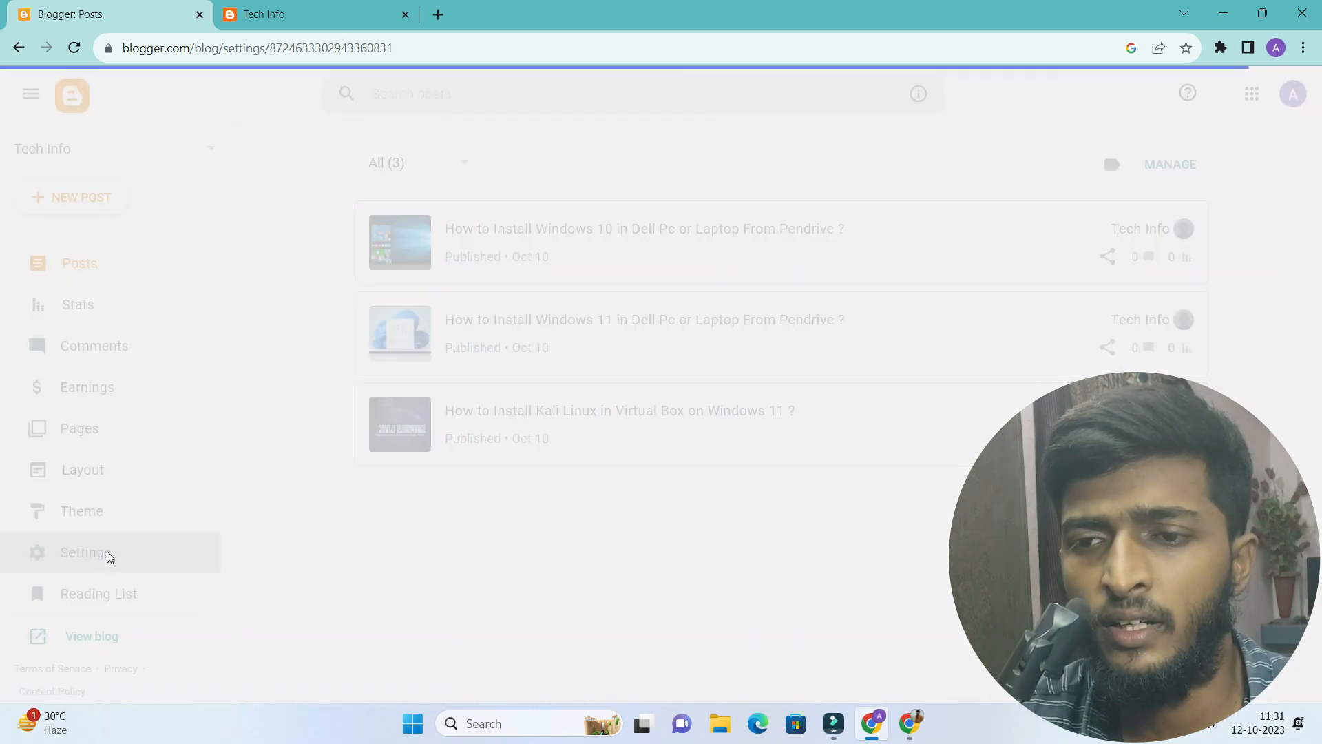
{"action": "scroll", "coordinate": [544, 308], "scroll_direction": "down", "scroll_amount": 6}
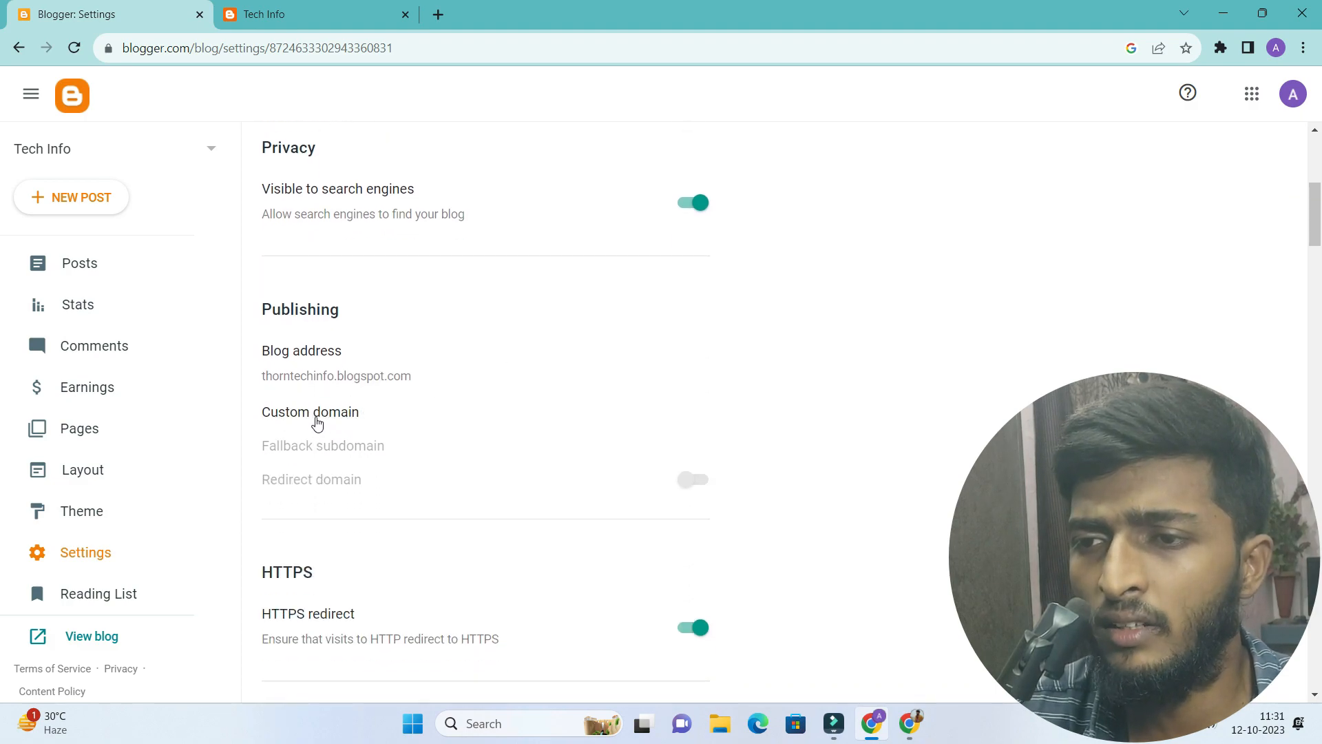
{"action": "left_click", "coordinate": [333, 414]}
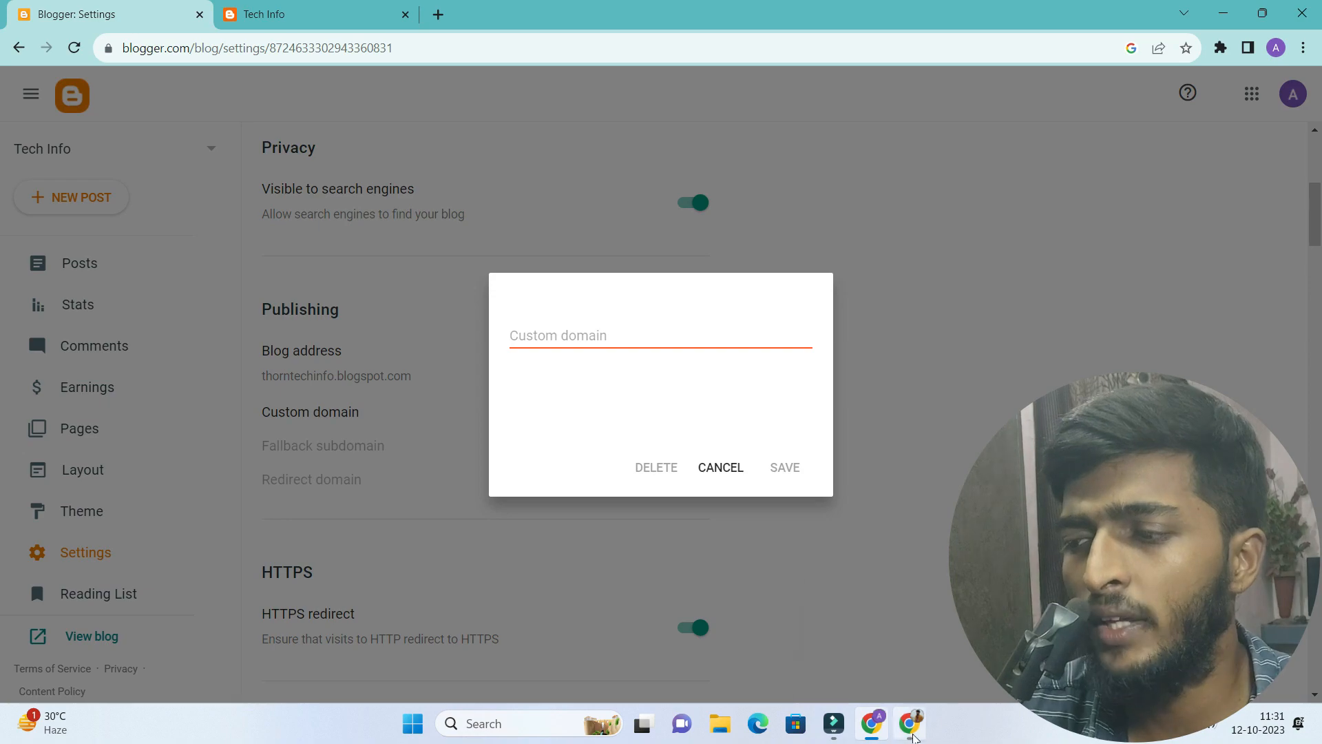
Copy the domain name theamantech.in from the domain list in the Hostinger window
{"action": "left_click", "coordinate": [909, 723]}
{"action": "left_click", "coordinate": [517, 439]}
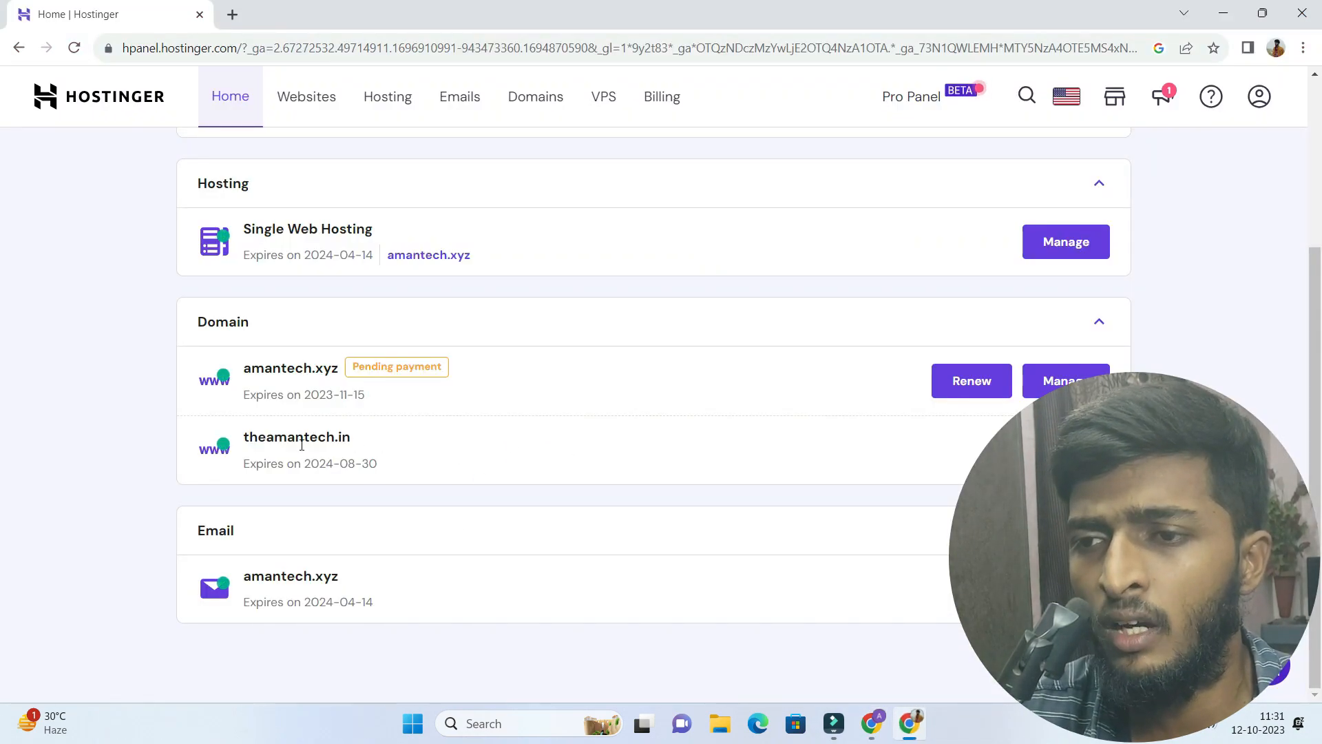
{"action": "left_click_drag", "start_coordinate": [382, 448], "coordinate": [242, 438]}
{"action": "right_click", "coordinate": [275, 435]}
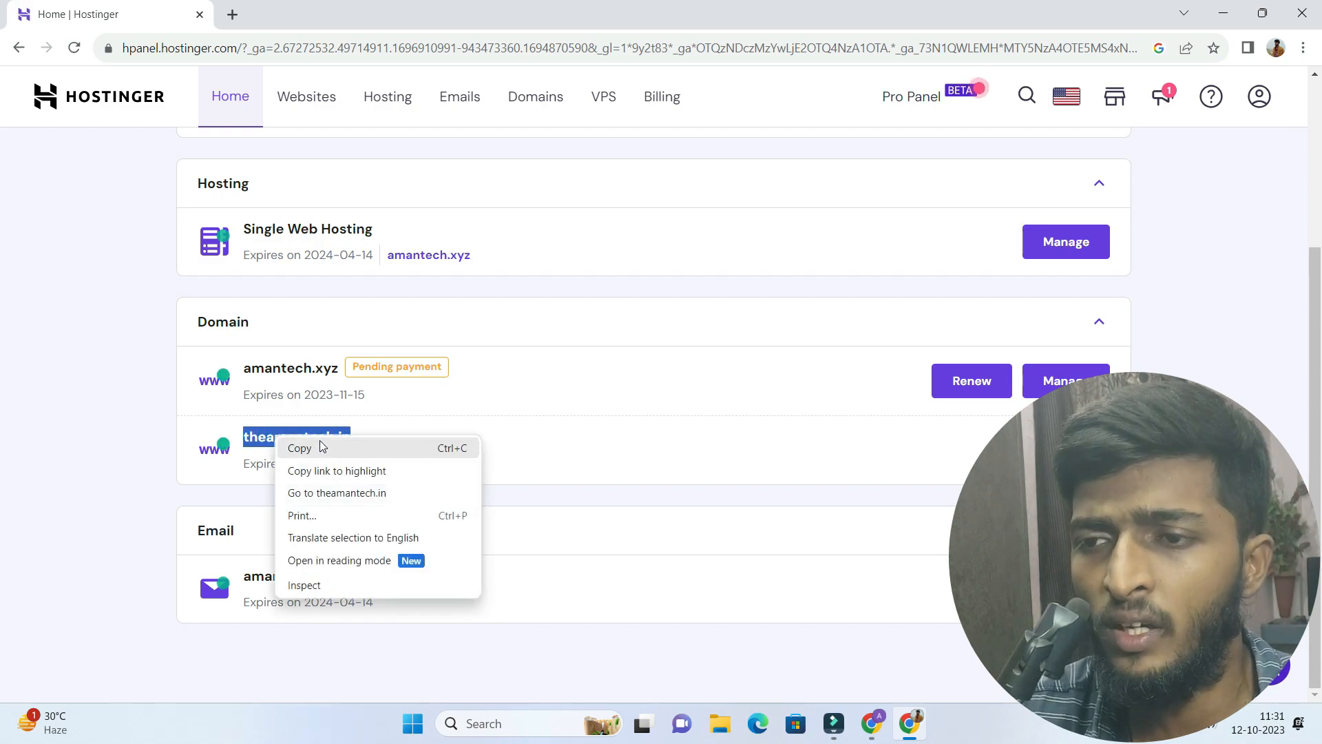
{"action": "left_click", "coordinate": [319, 444]}
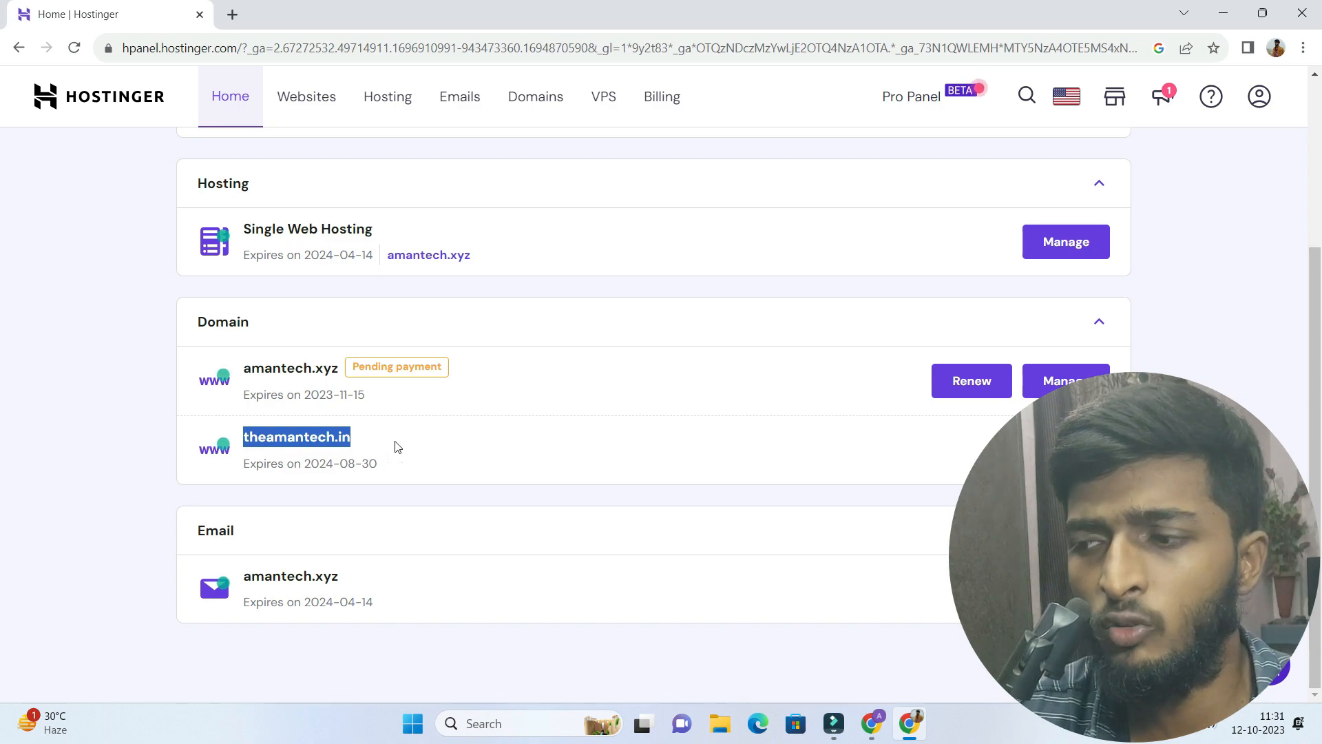
{"action": "left_click", "coordinate": [872, 723]}
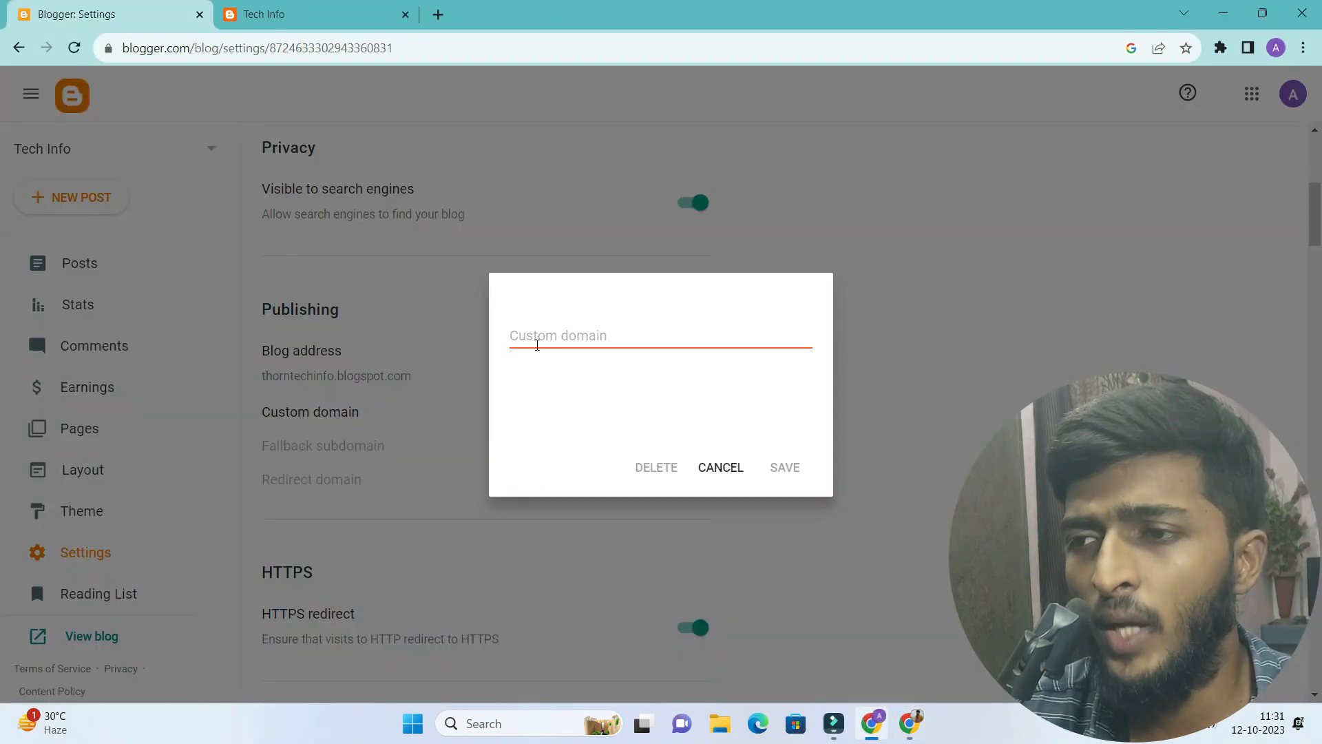
{"action": "left_click", "coordinate": [537, 345]}
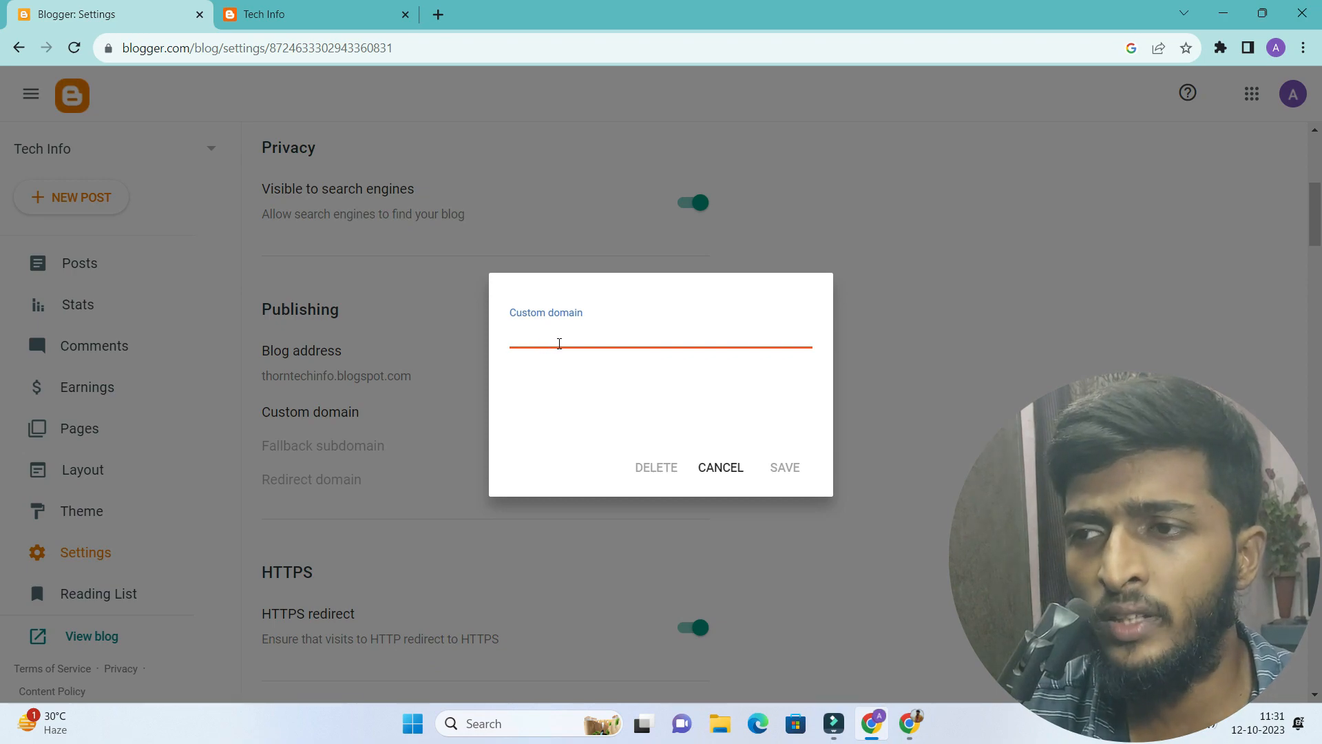
{"action": "type", "text": "www."}
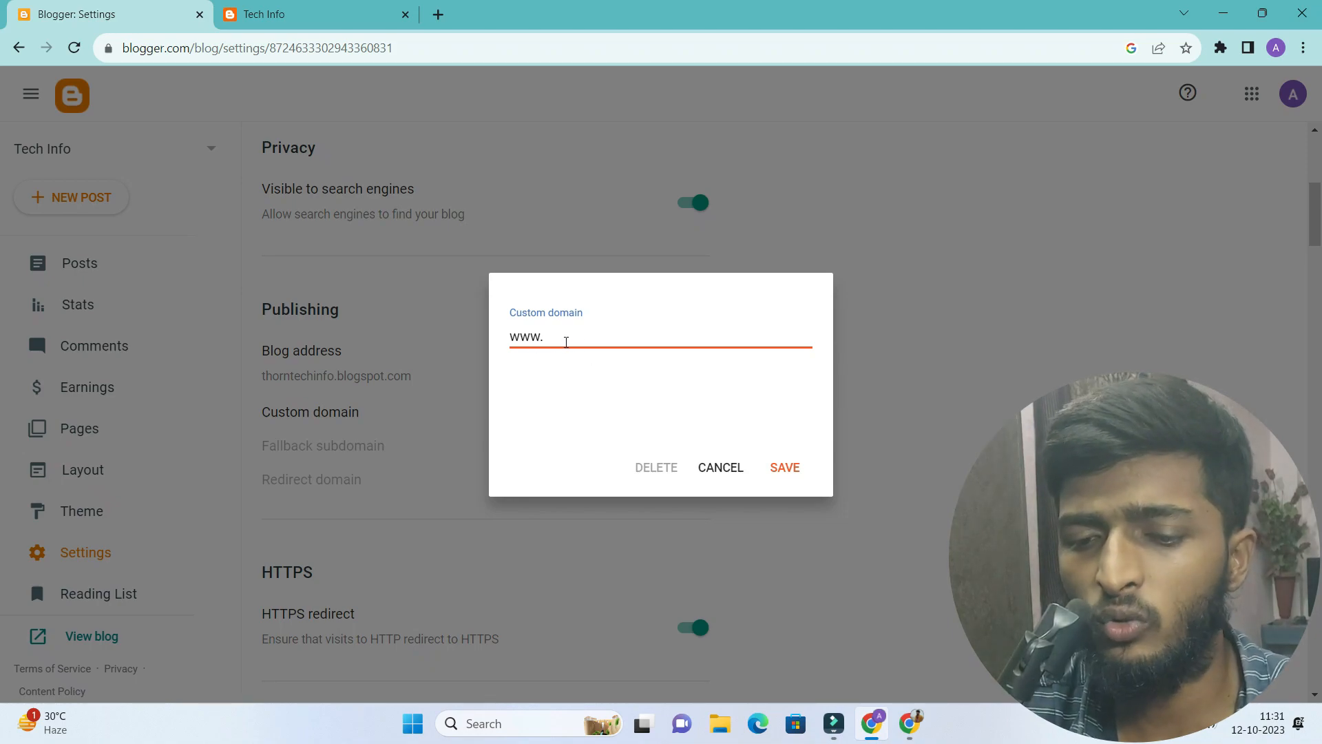
{"action": "right_click", "coordinate": [564, 336]}
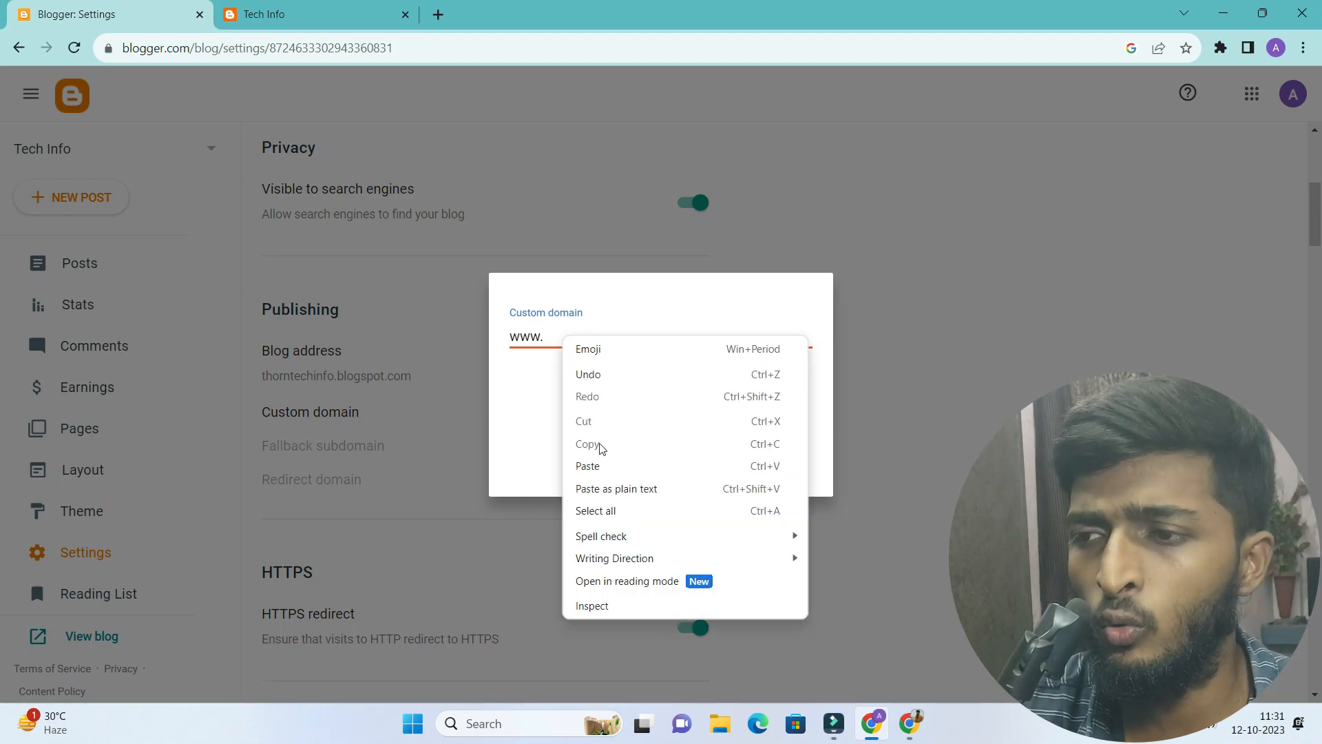
{"action": "left_click", "coordinate": [595, 470]}
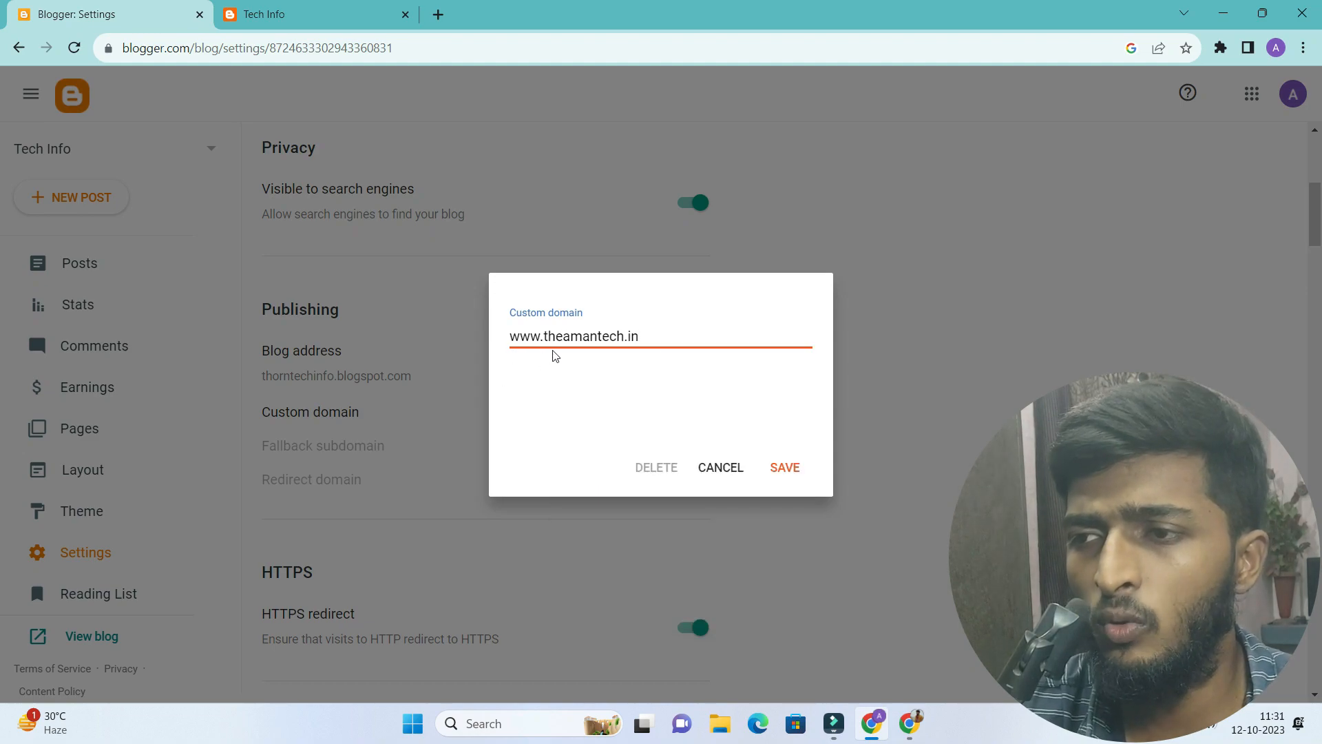
{"action": "left_click", "coordinate": [909, 723]}
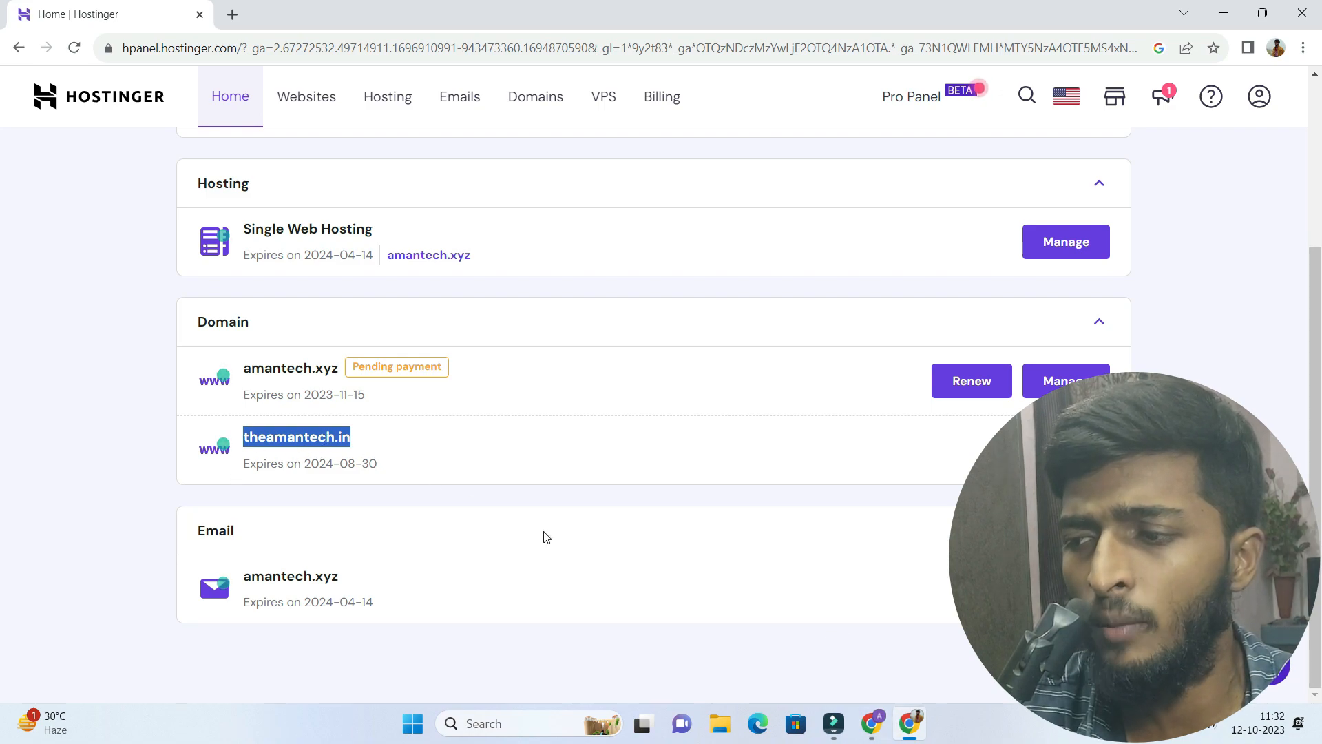
{"action": "key", "text": "alt+Tab"}
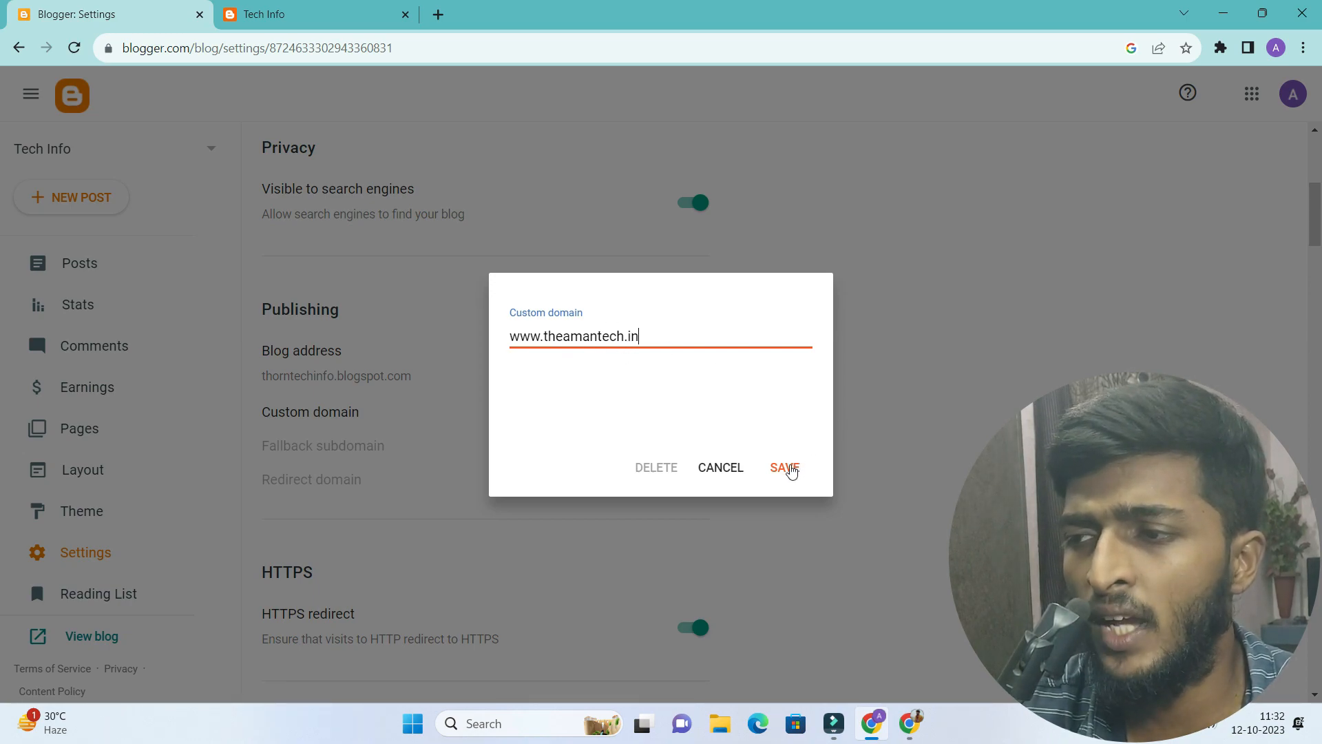
{"action": "left_click", "coordinate": [786, 468]}
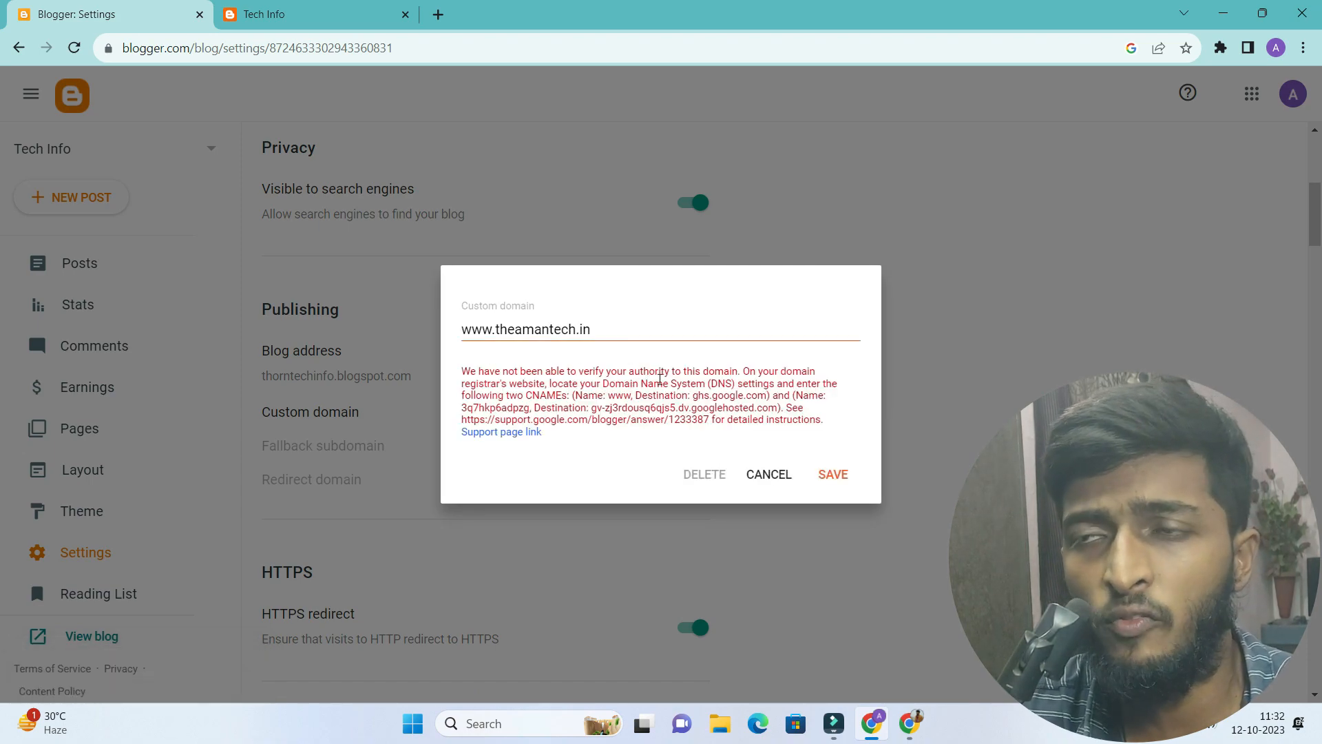
Examine the CNAME instructions in Blogger's custom domain dialog for the records required at the domain registrar
{"action": "left_click", "coordinate": [909, 723]}
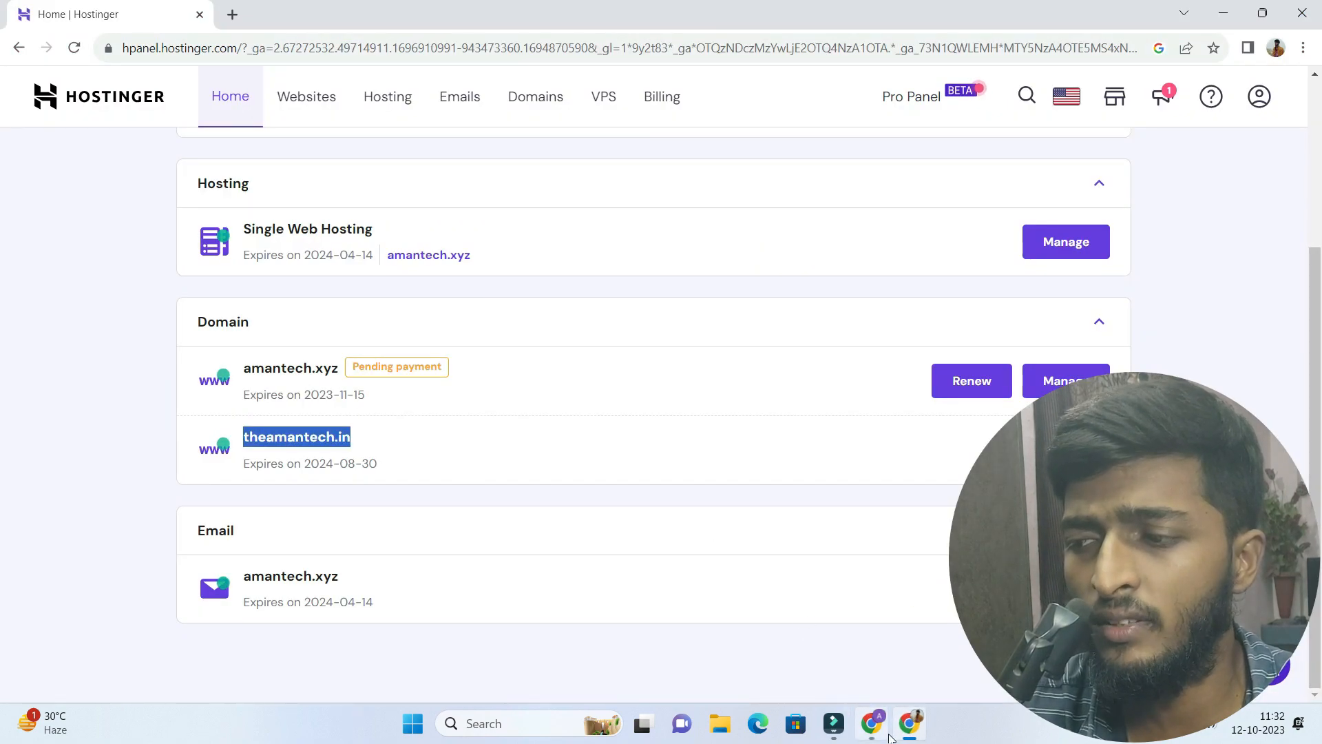
{"action": "left_click", "coordinate": [871, 723]}
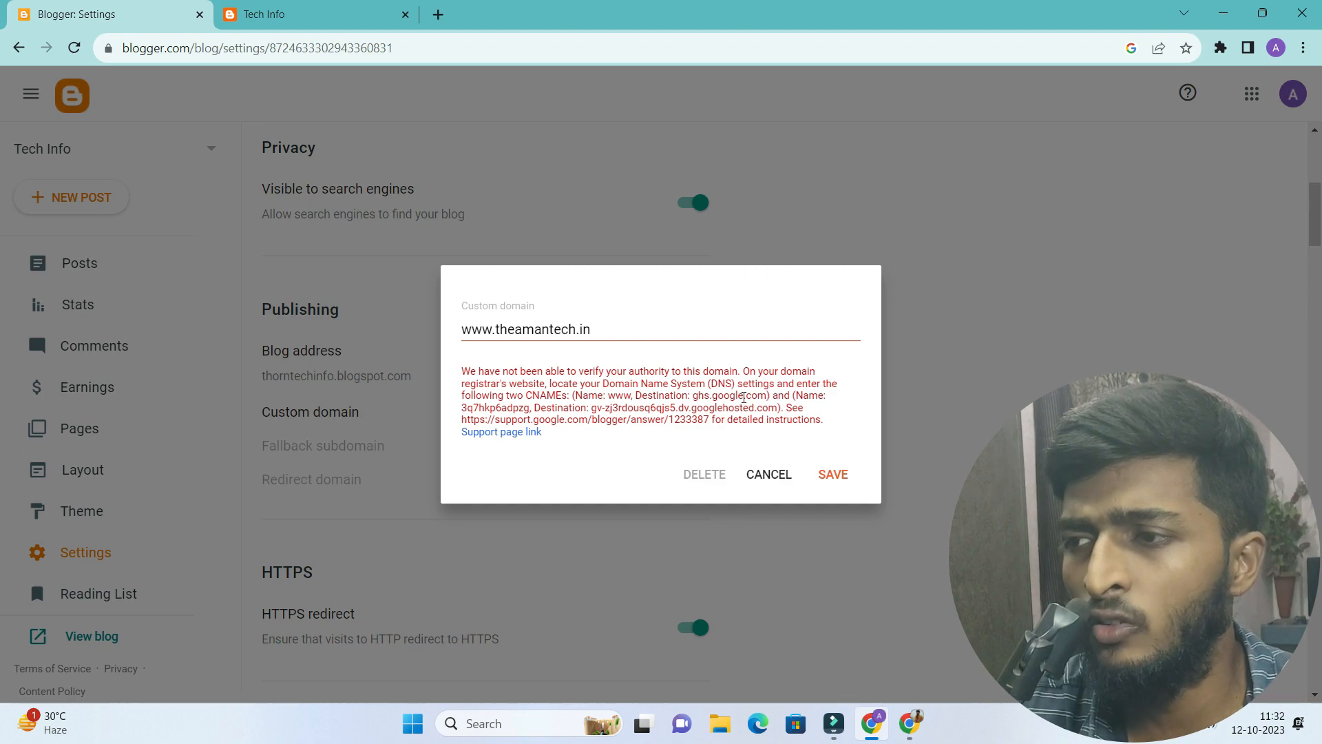
{"action": "left_click_drag", "start_coordinate": [680, 386], "coordinate": [747, 396]}
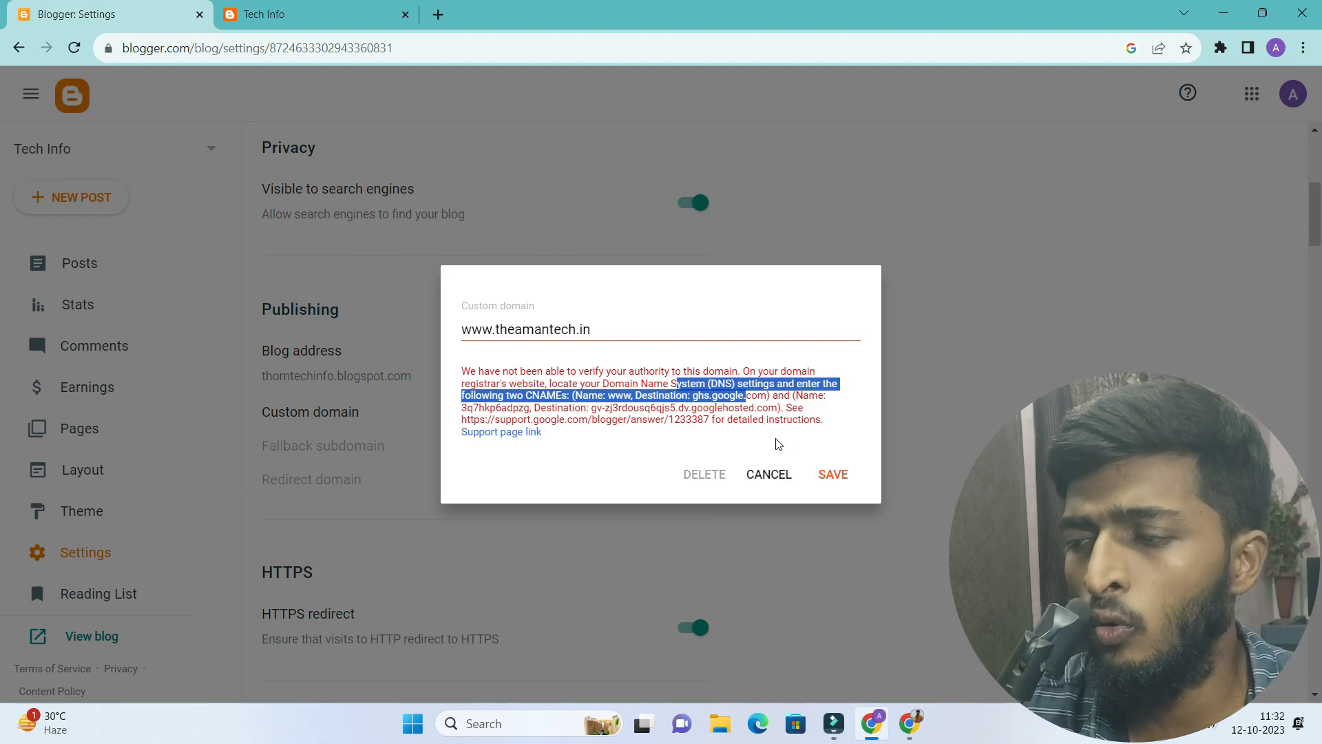
Switch to the Hostinger window and open the DNS / Nameservers management page of the theamantech.in domain
{"action": "left_click", "coordinate": [909, 724]}
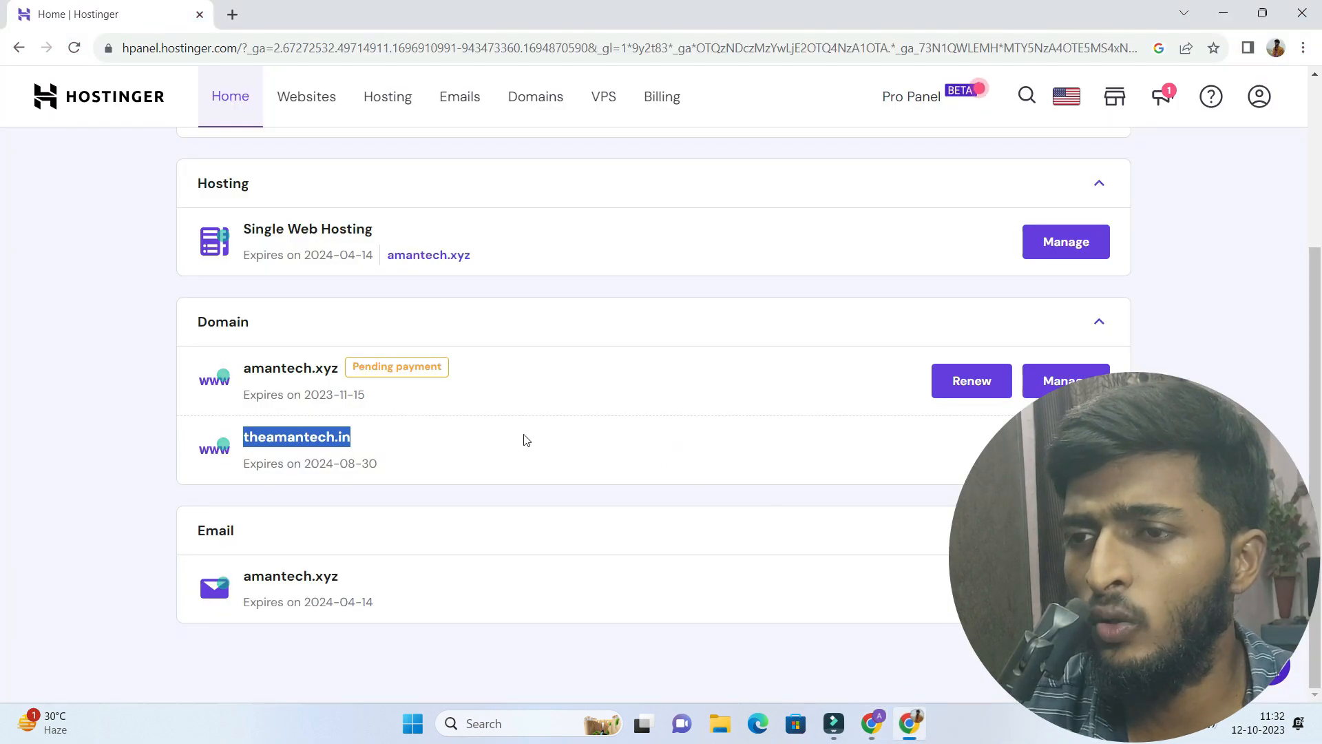
{"action": "left_click", "coordinate": [387, 451]}
{"action": "left_click_drag", "start_coordinate": [394, 449], "coordinate": [255, 437]}
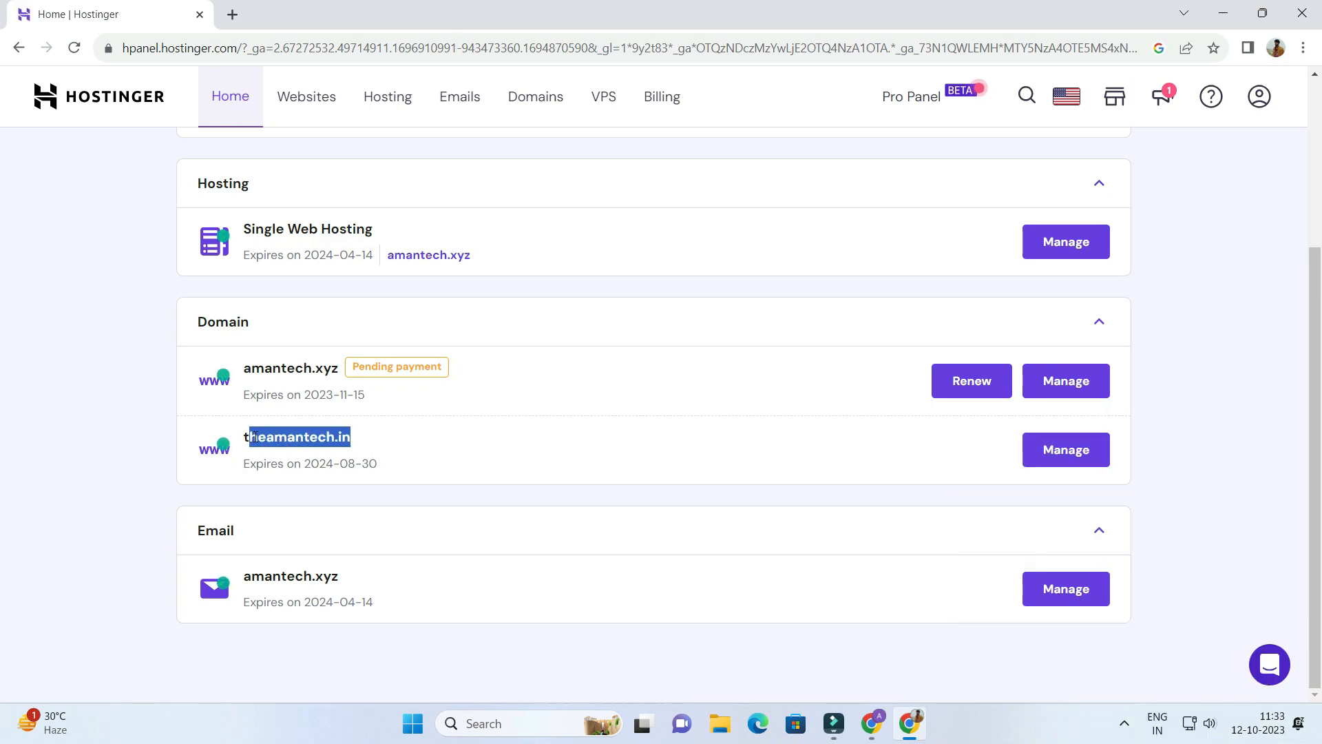
{"action": "left_click", "coordinate": [1063, 456]}
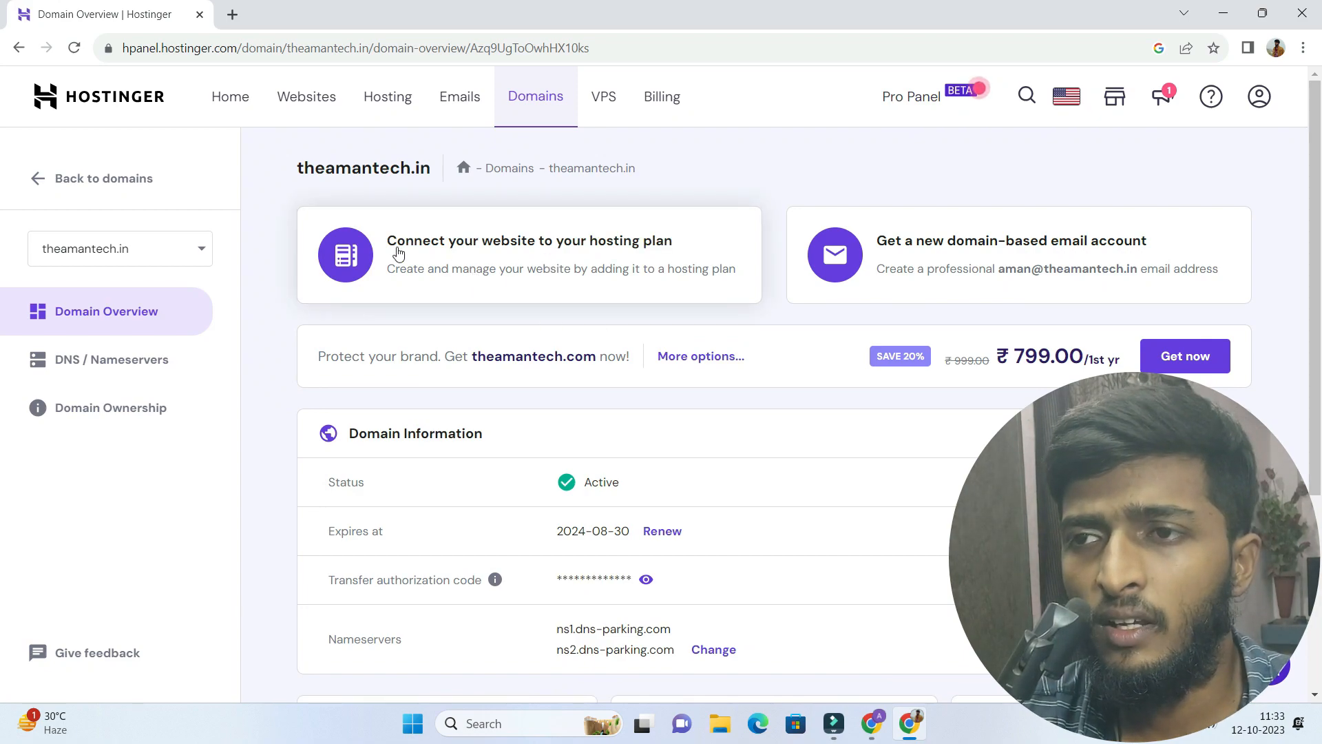
{"action": "left_click_drag", "start_coordinate": [280, 171], "coordinate": [442, 181]}
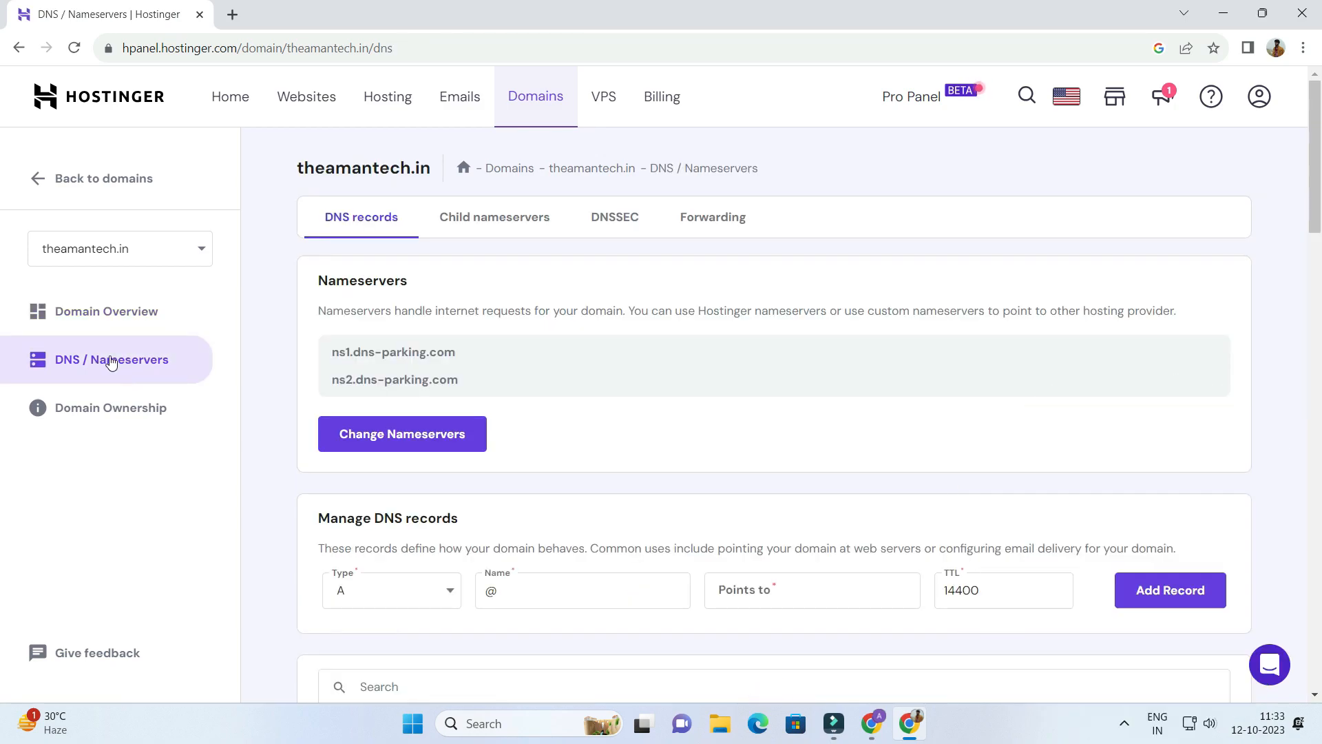
Examine the DNS record form and the list of existing DNS records for theamantech.in
{"action": "scroll", "coordinate": [689, 352], "scroll_direction": "down", "scroll_amount": 6}
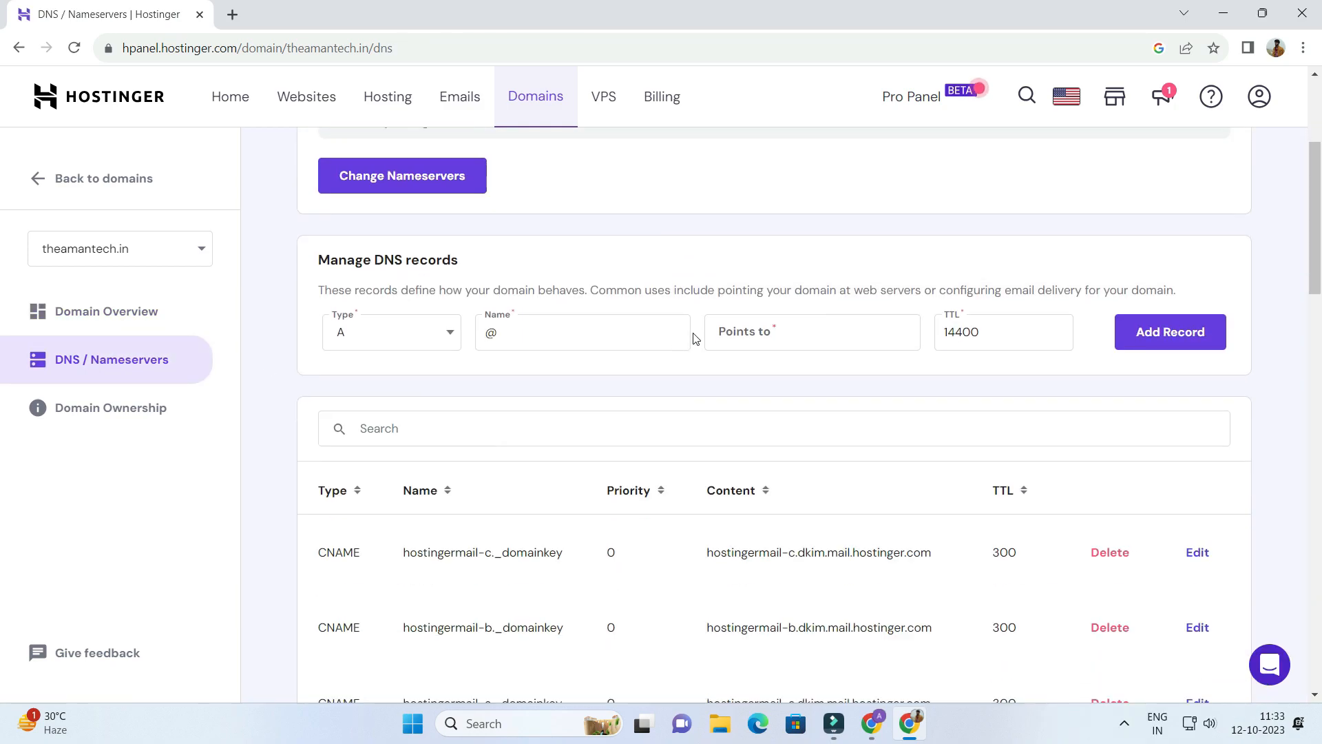
{"action": "scroll", "coordinate": [711, 363], "scroll_direction": "up", "scroll_amount": 3}
{"action": "scroll", "coordinate": [824, 390], "scroll_direction": "down", "scroll_amount": 3}
{"action": "scroll", "coordinate": [584, 392], "scroll_direction": "up", "scroll_amount": 3}
{"action": "scroll", "coordinate": [815, 349], "scroll_direction": "down", "scroll_amount": 5}
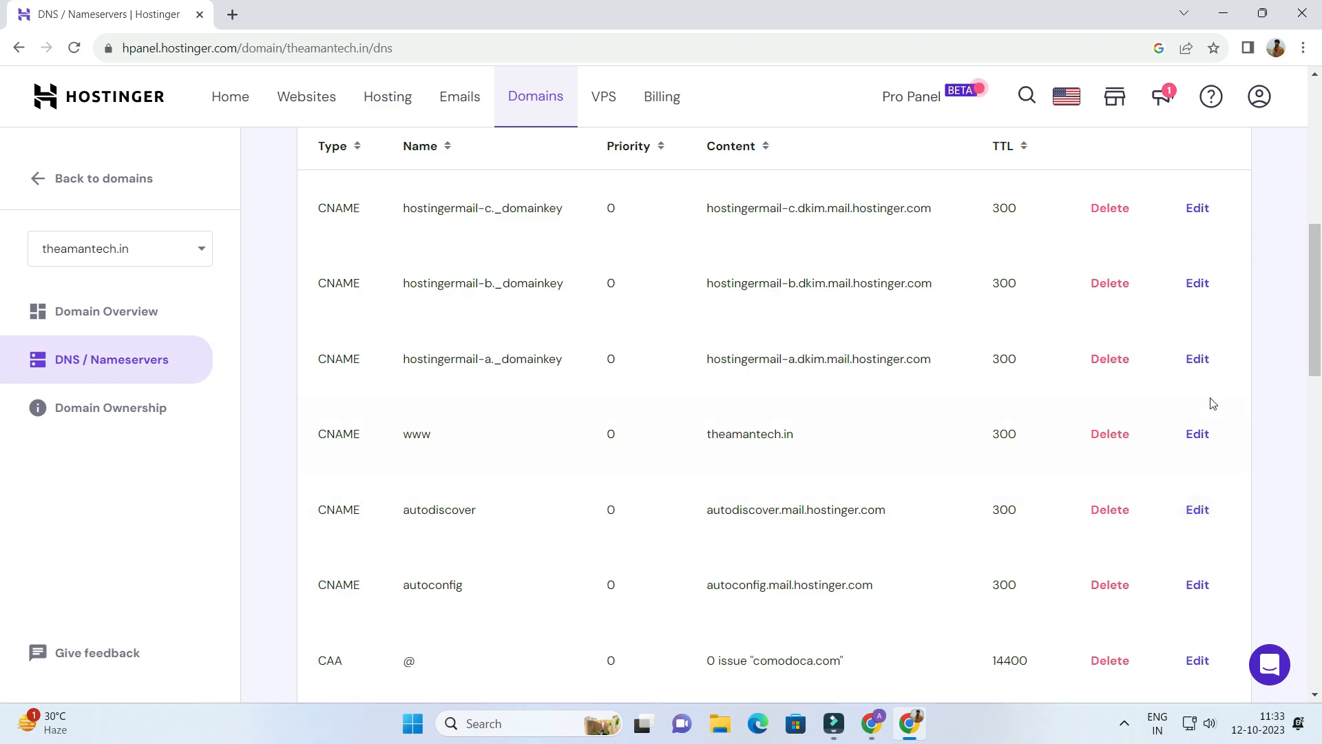
{"action": "scroll", "coordinate": [386, 372], "scroll_direction": "up", "scroll_amount": 2}
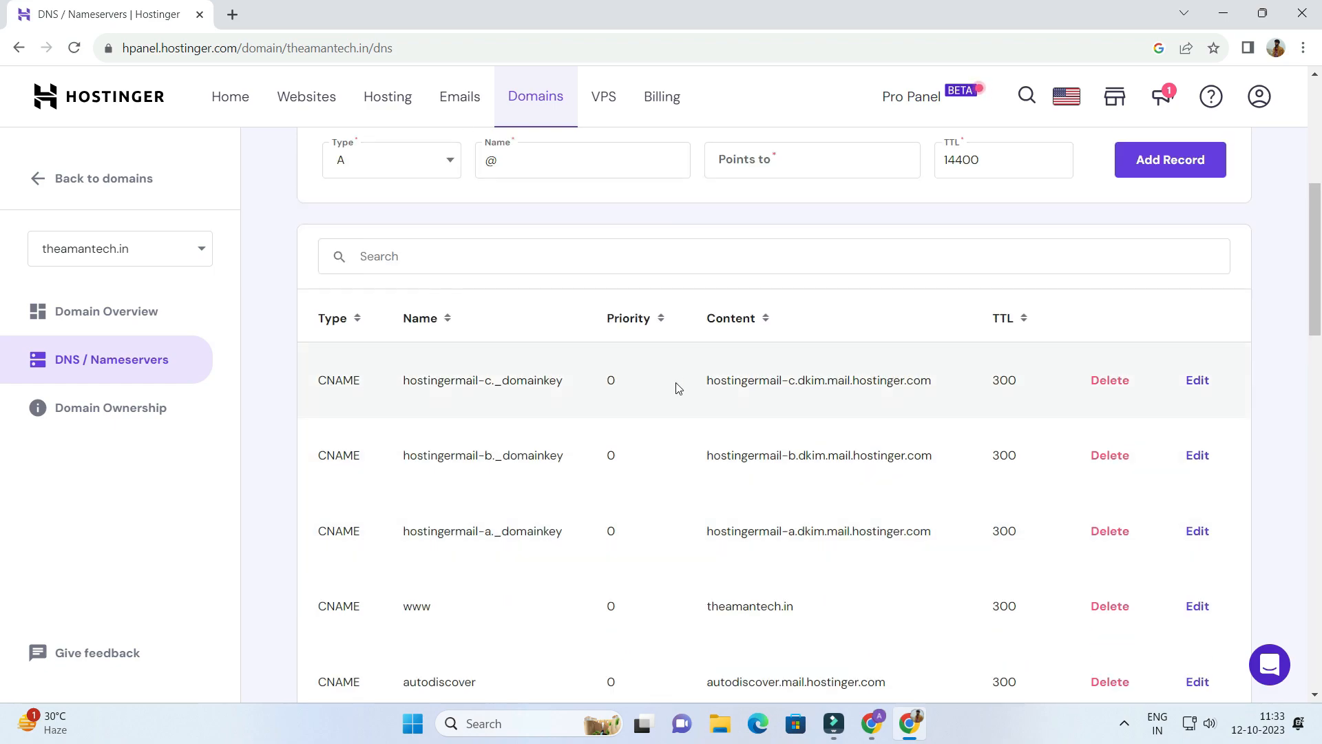
{"action": "scroll", "coordinate": [1041, 444], "scroll_direction": "up", "scroll_amount": 2}
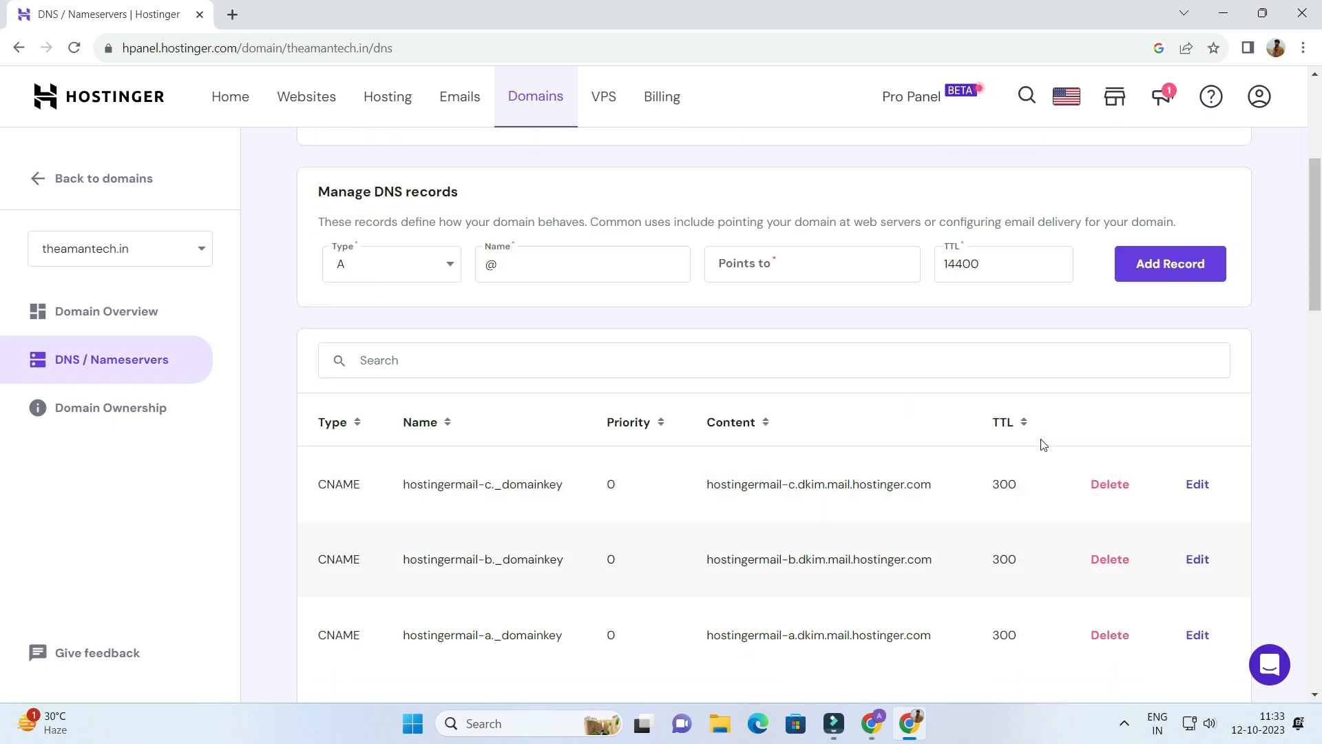
{"action": "scroll", "coordinate": [587, 349], "scroll_direction": "up", "scroll_amount": 1}
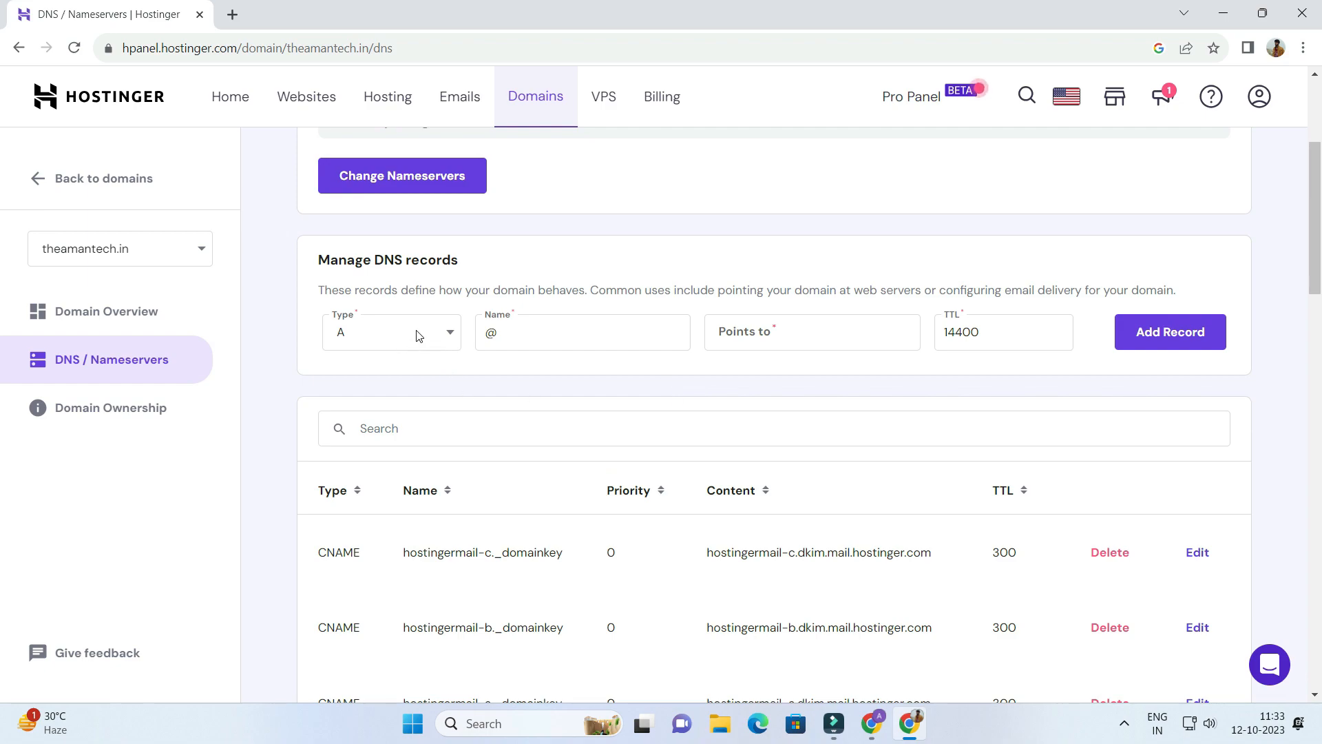
Switch to the Blogger window and copy the name www from the first CNAME in the custom domain instructions
{"action": "left_click", "coordinate": [871, 723]}
{"action": "left_click", "coordinate": [726, 406]}
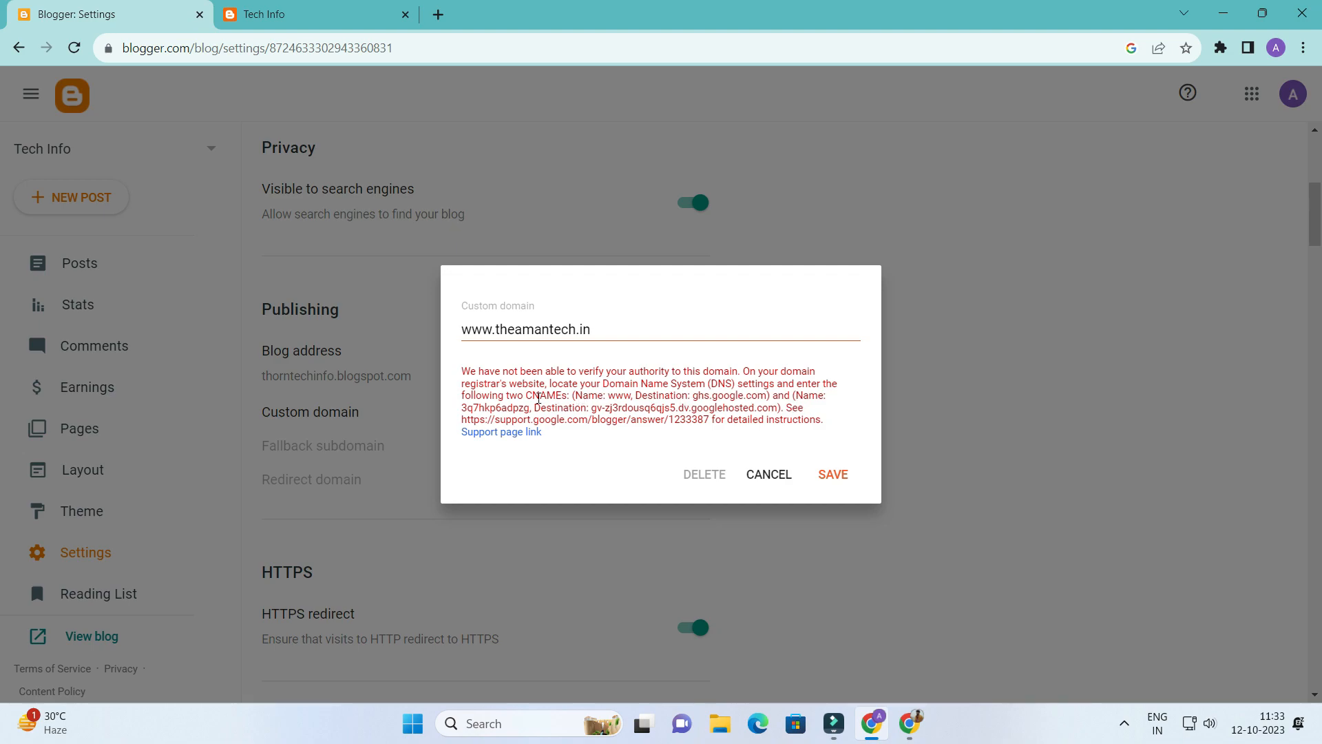
{"action": "left_click_drag", "start_coordinate": [523, 396], "coordinate": [558, 396]}
{"action": "double_click", "coordinate": [615, 398]}
{"action": "right_click", "coordinate": [621, 398]}
{"action": "left_click", "coordinate": [629, 411]}
Return to the Hostinger window and set the new DNS record's type to CNAME
{"action": "left_click", "coordinate": [909, 723]}
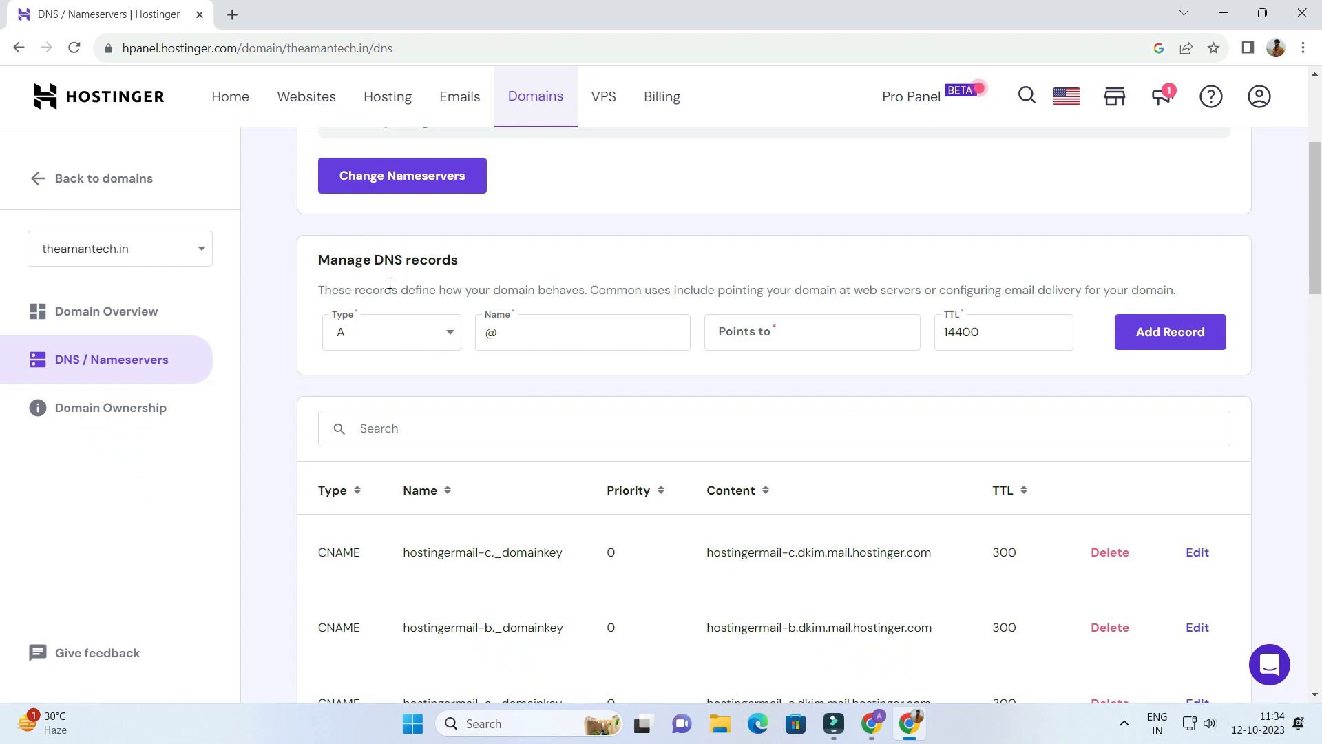
{"action": "left_click", "coordinate": [421, 337]}
{"action": "left_click", "coordinate": [372, 485]}
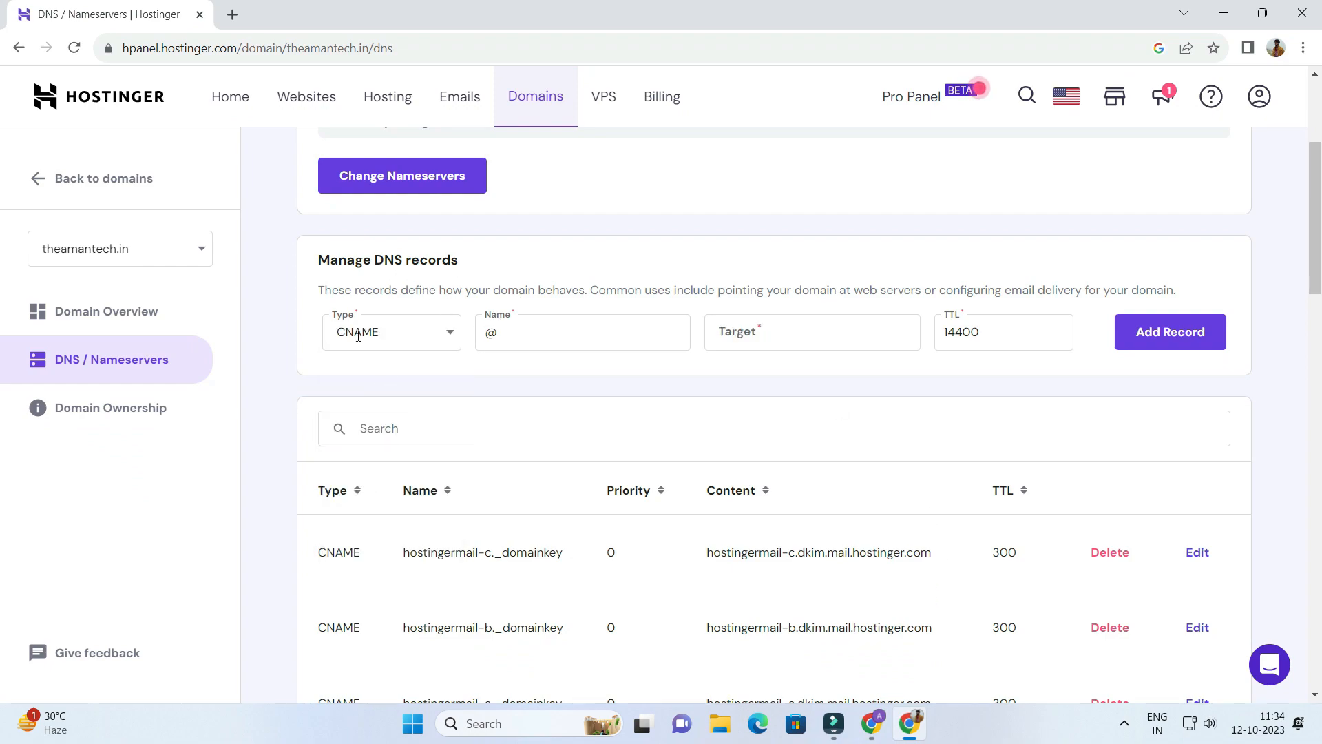
{"action": "left_click", "coordinate": [871, 723]}
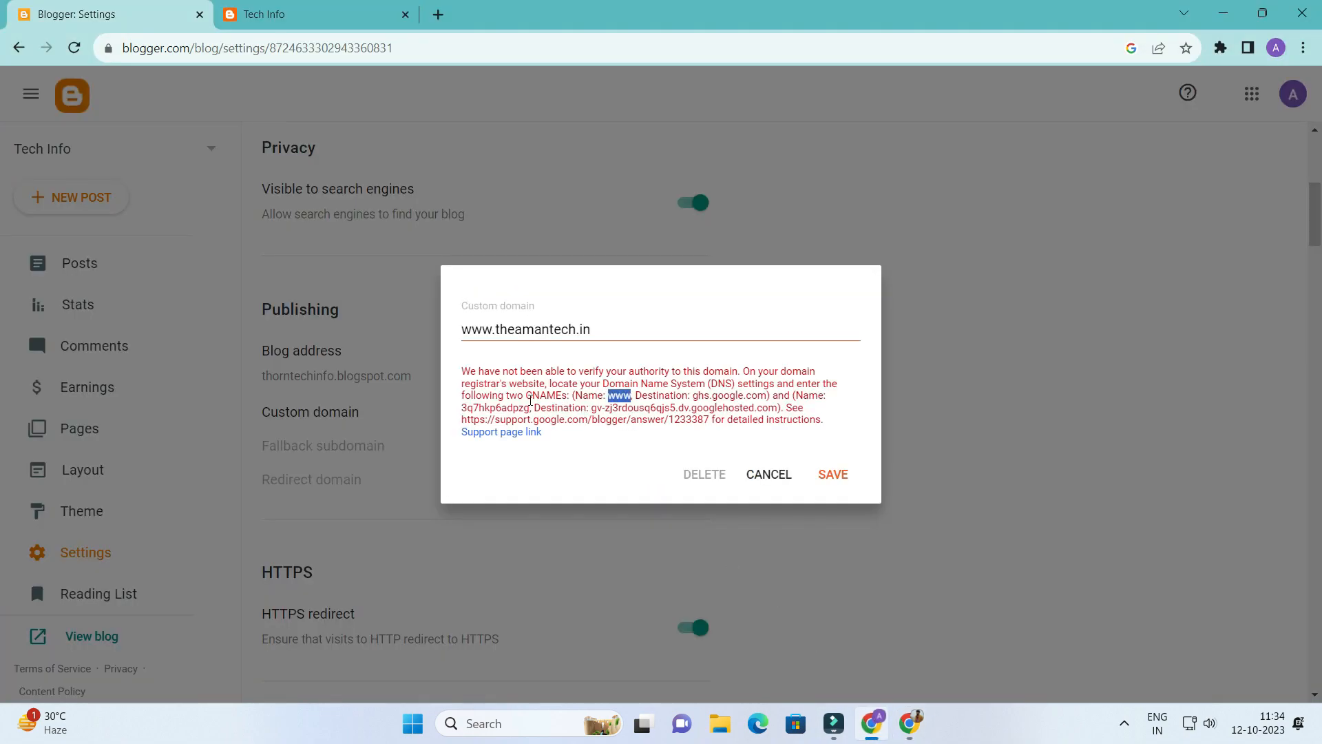
{"action": "left_click_drag", "start_coordinate": [535, 396], "coordinate": [568, 401]}
{"action": "double_click", "coordinate": [624, 401]}
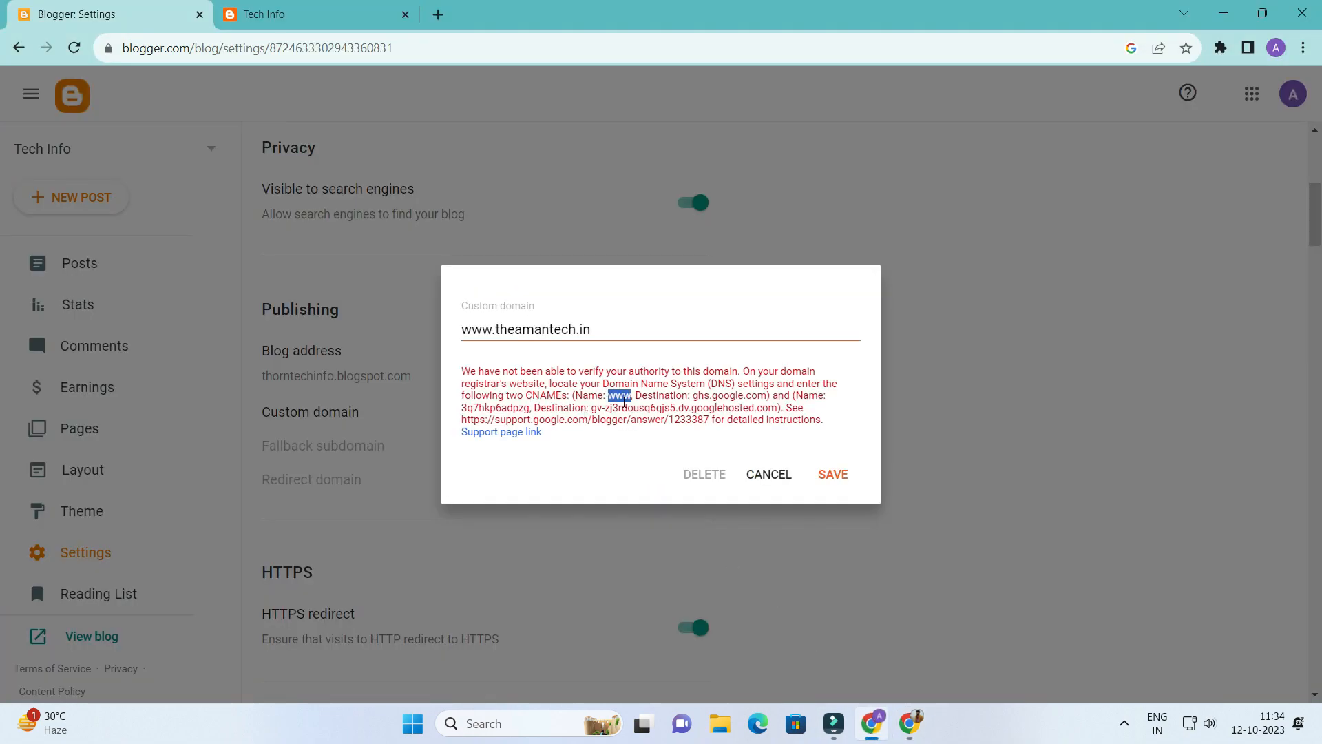
{"action": "left_click", "coordinate": [909, 723]}
{"action": "left_click", "coordinate": [547, 338]}
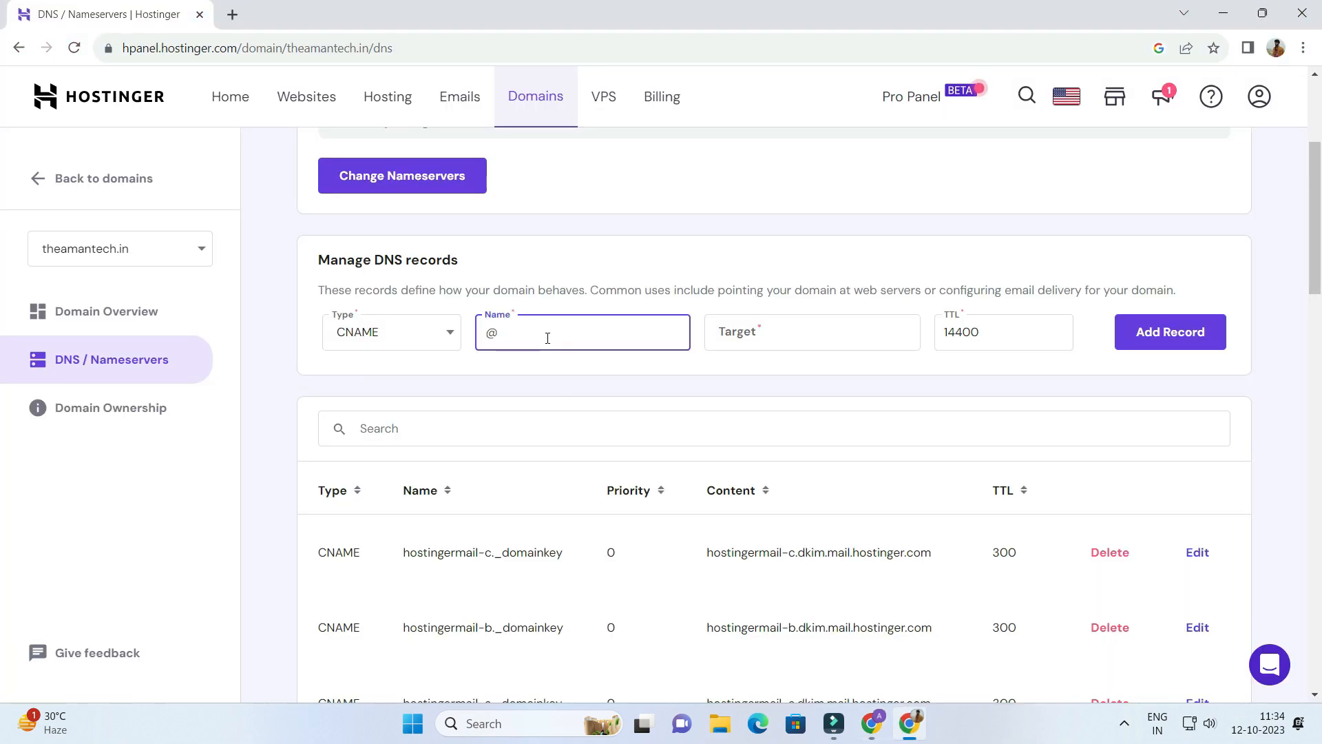
{"action": "key", "text": "BackSpace"}
{"action": "key", "text": "ctrl+v"}
Switch to the Blogger window and copy the first CNAME's destination, ghs.google.com, from the custom domain instructions
{"action": "left_click", "coordinate": [872, 723]}
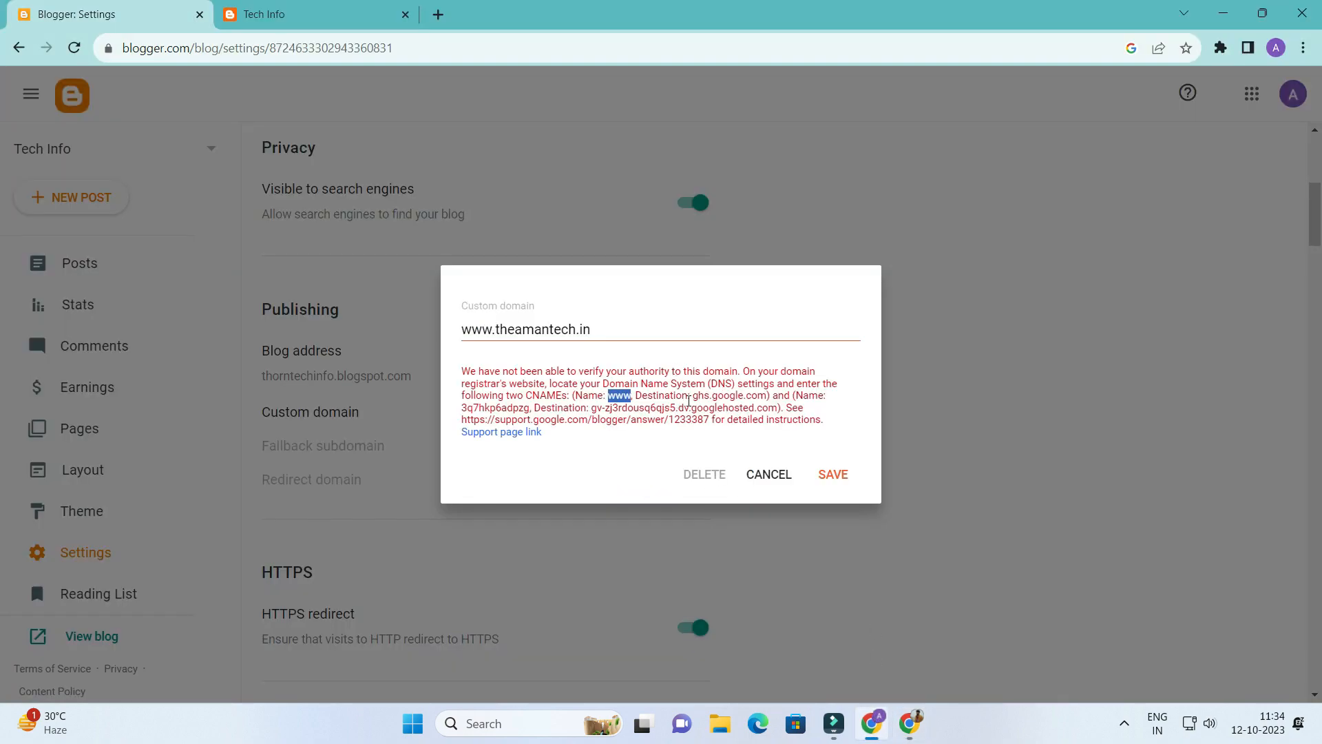
{"action": "left_click", "coordinate": [694, 397]}
{"action": "mouse_move", "coordinate": [700, 396]}
{"action": "left_mouse_down"}
{"action": "mouse_move", "coordinate": [762, 402]}
{"action": "mouse_move", "coordinate": [700, 399]}
{"action": "left_mouse_up"}
{"action": "left_click", "coordinate": [764, 398]}
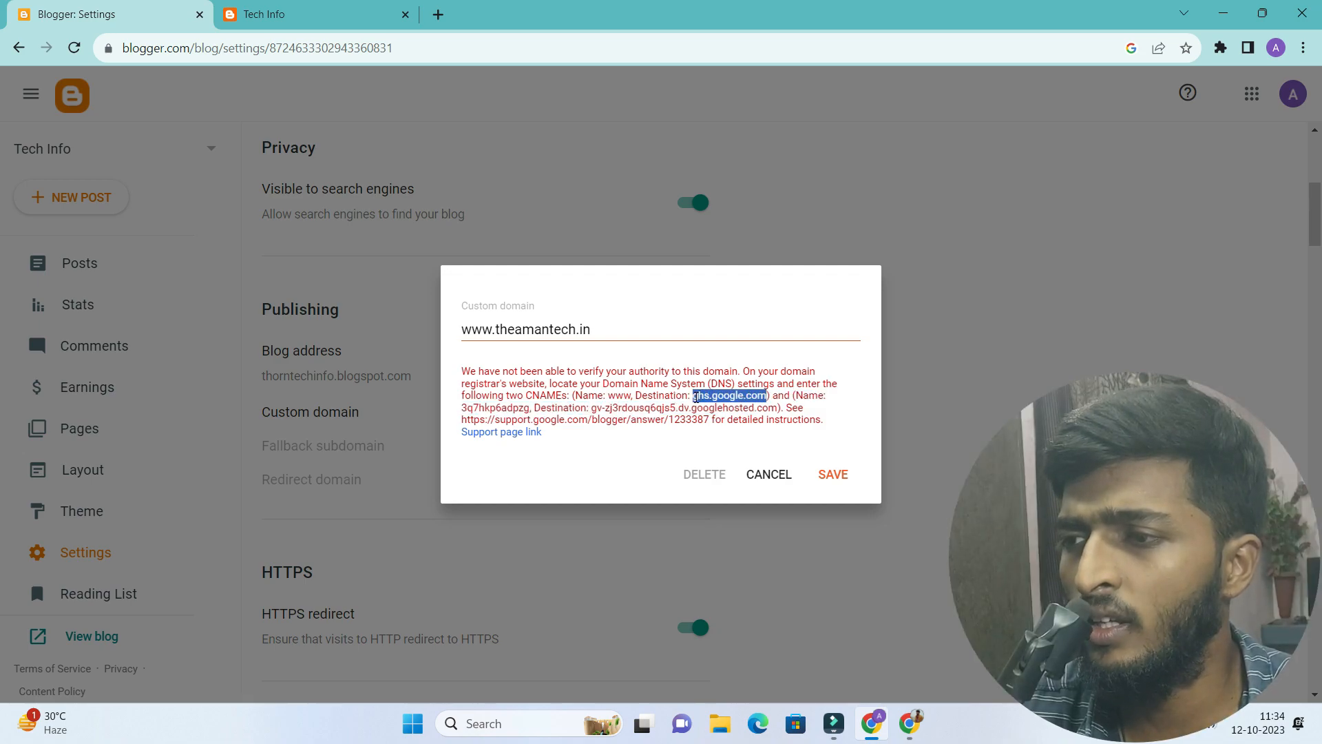
{"action": "right_click", "coordinate": [710, 403]}
{"action": "left_click", "coordinate": [772, 417]}
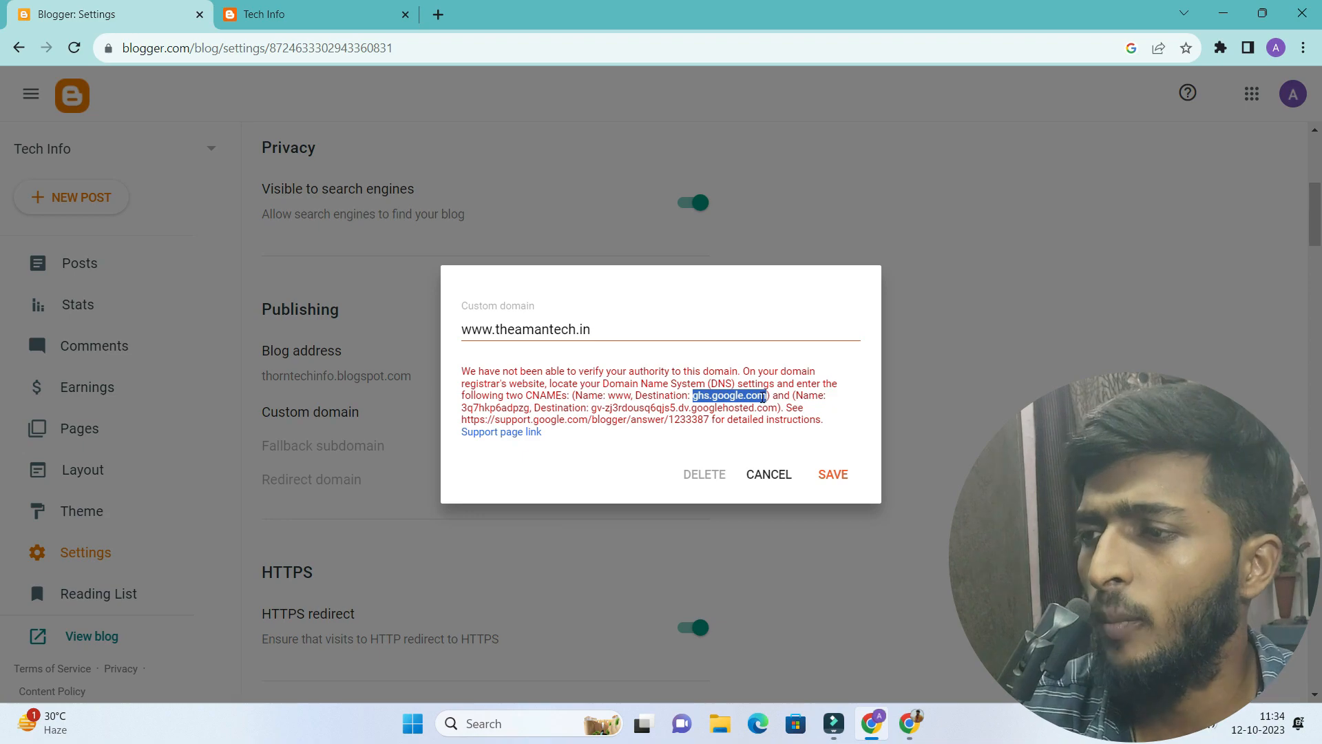
In the Hostinger window, set the new CNAME record's target to ghs.google.com and try to add the record
{"action": "left_click", "coordinate": [909, 723]}
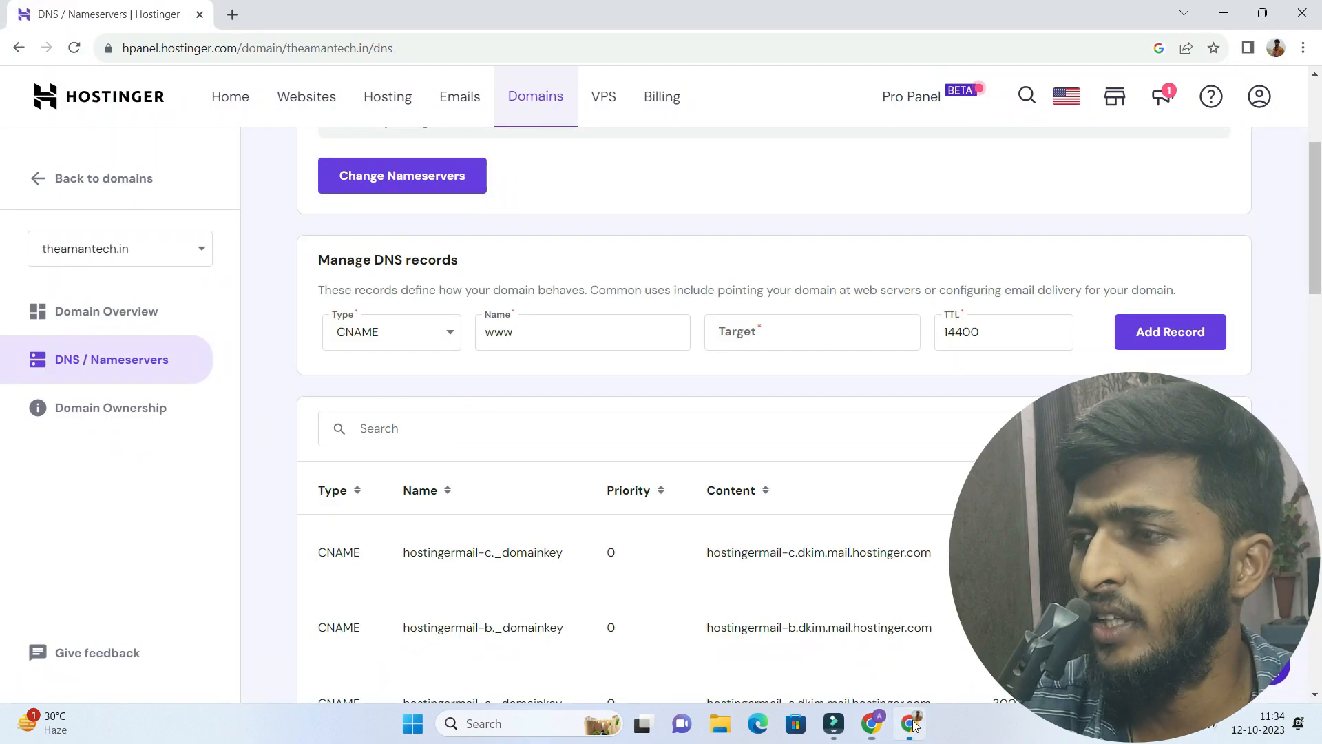
{"action": "left_click", "coordinate": [762, 338]}
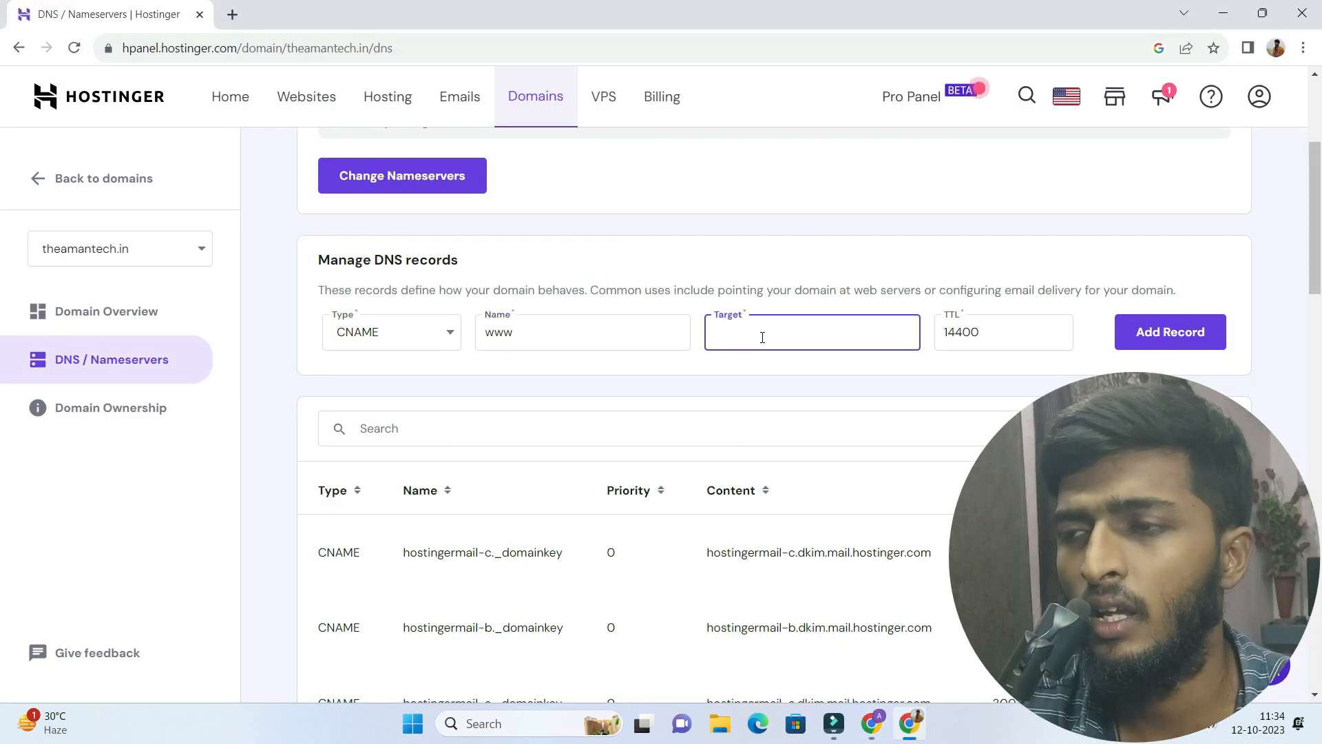
{"action": "key", "text": "ctrl+v"}
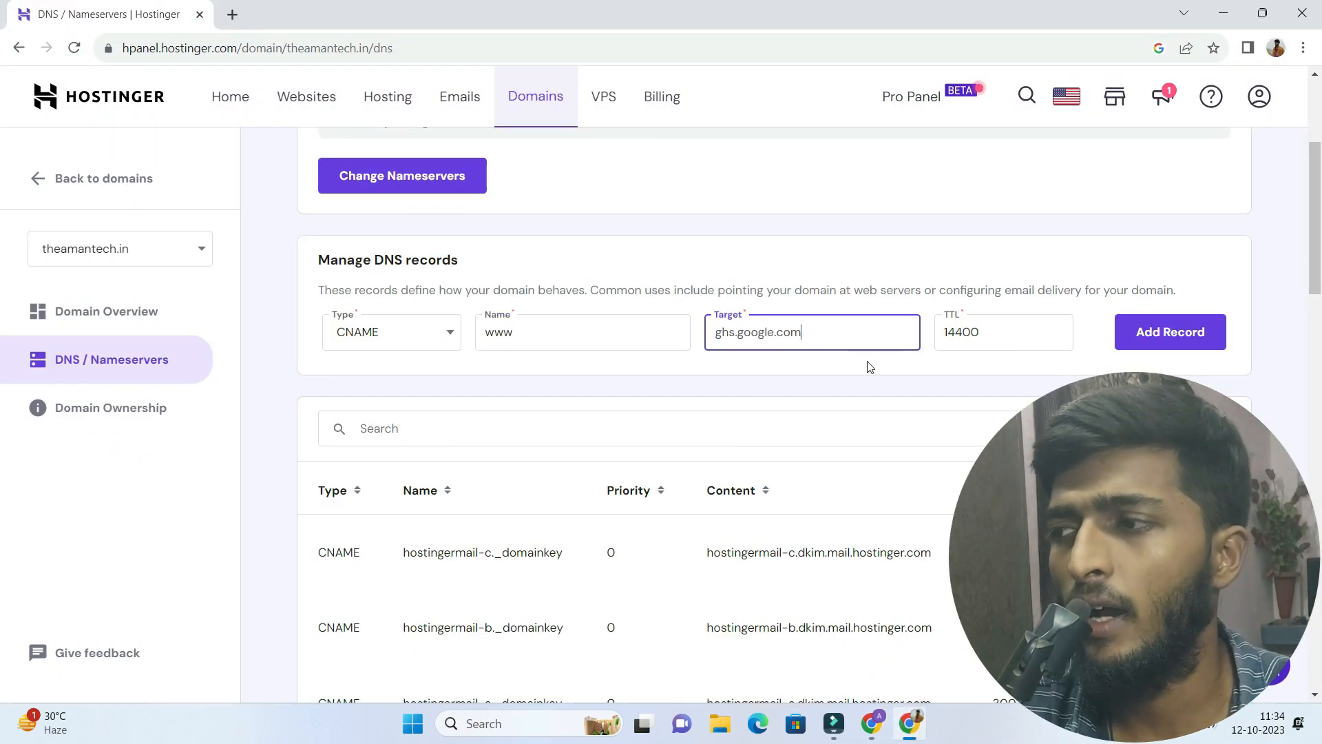
{"action": "left_click", "coordinate": [1162, 333]}
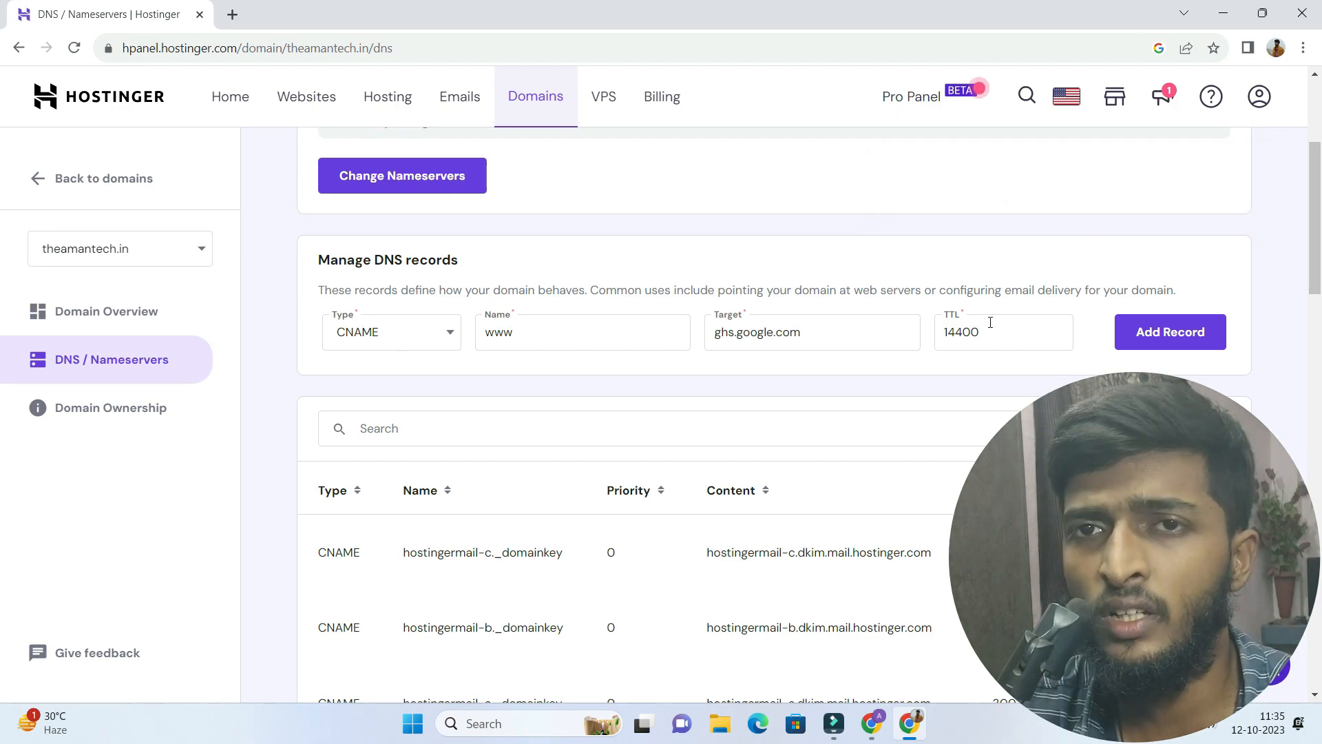
Delete all existing DNS records of theamantech.in, including the CNAME, CAA, TXT, MX and A records
{"action": "scroll", "coordinate": [853, 412], "scroll_direction": "down", "scroll_amount": 2}
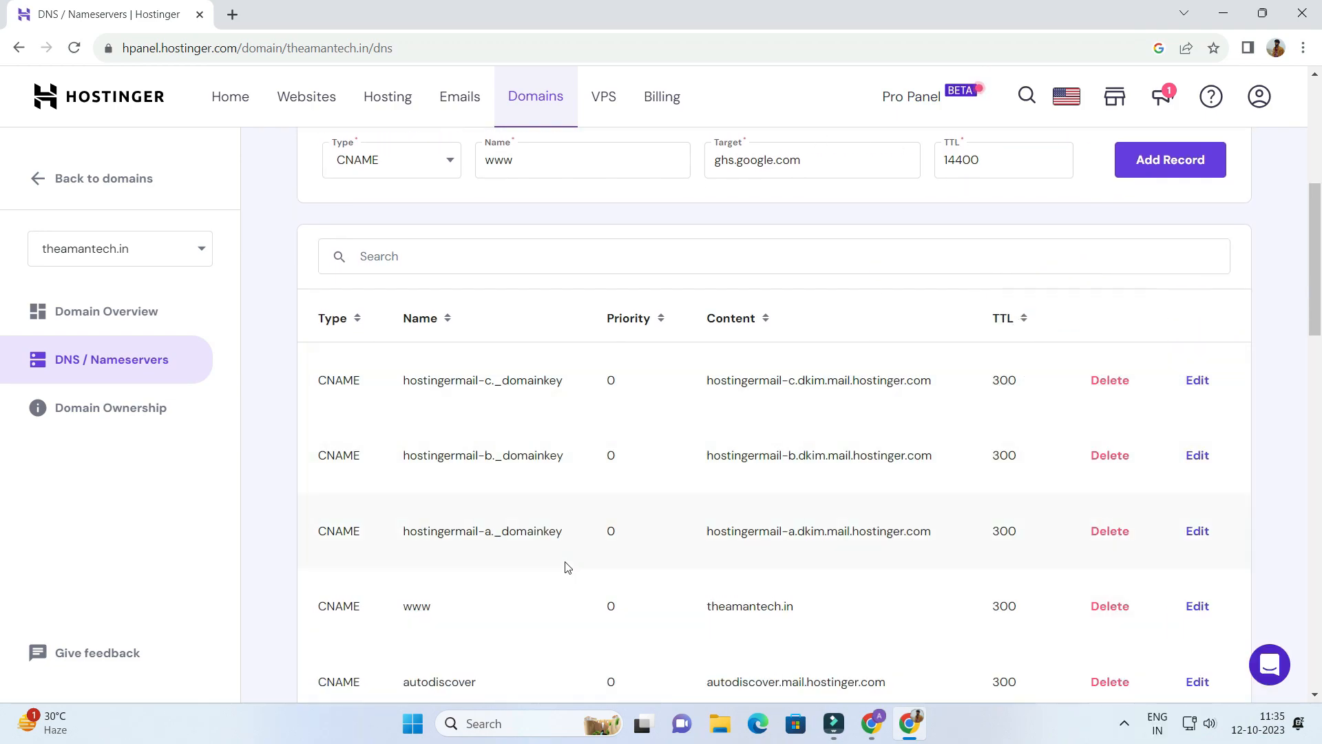
{"action": "scroll", "coordinate": [673, 531], "scroll_direction": "down", "scroll_amount": 2}
{"action": "scroll", "coordinate": [1092, 481], "scroll_direction": "up", "scroll_amount": 3}
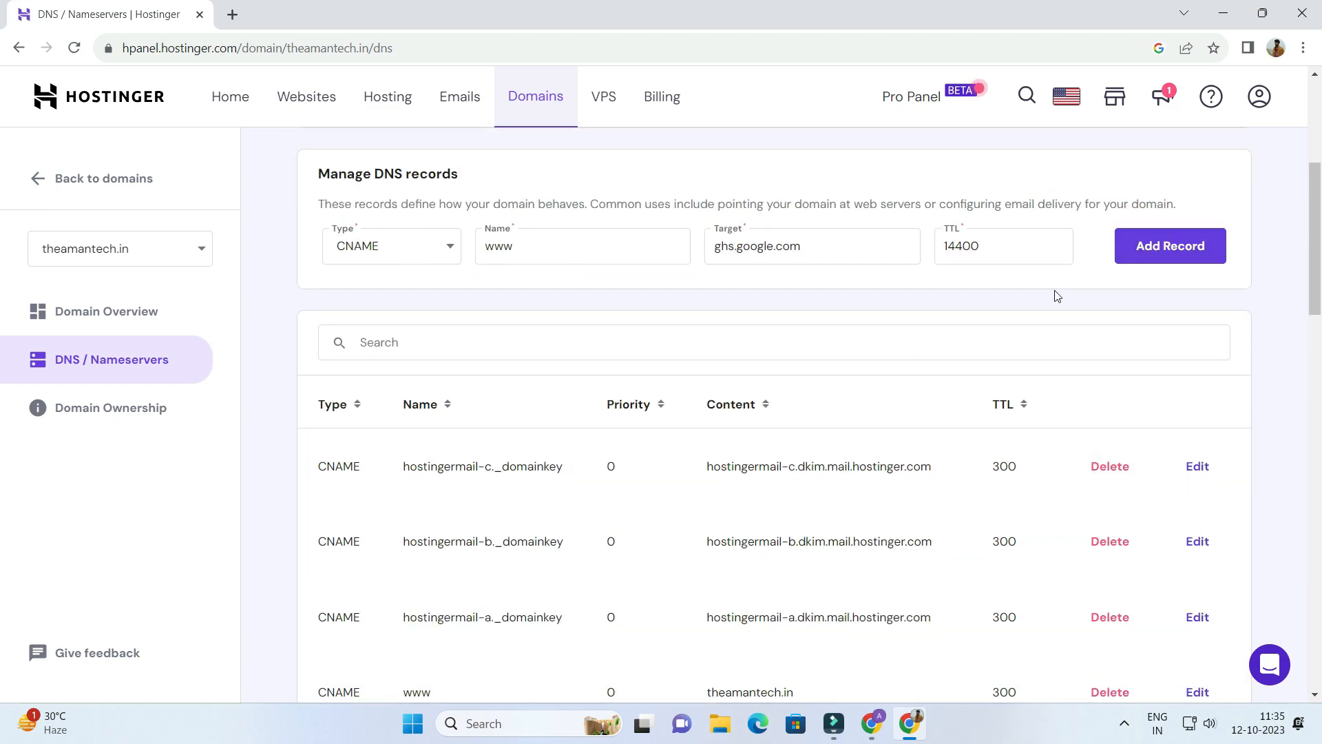
{"action": "scroll", "coordinate": [1088, 345], "scroll_direction": "down", "scroll_amount": 3}
{"action": "left_click", "coordinate": [1109, 292]}
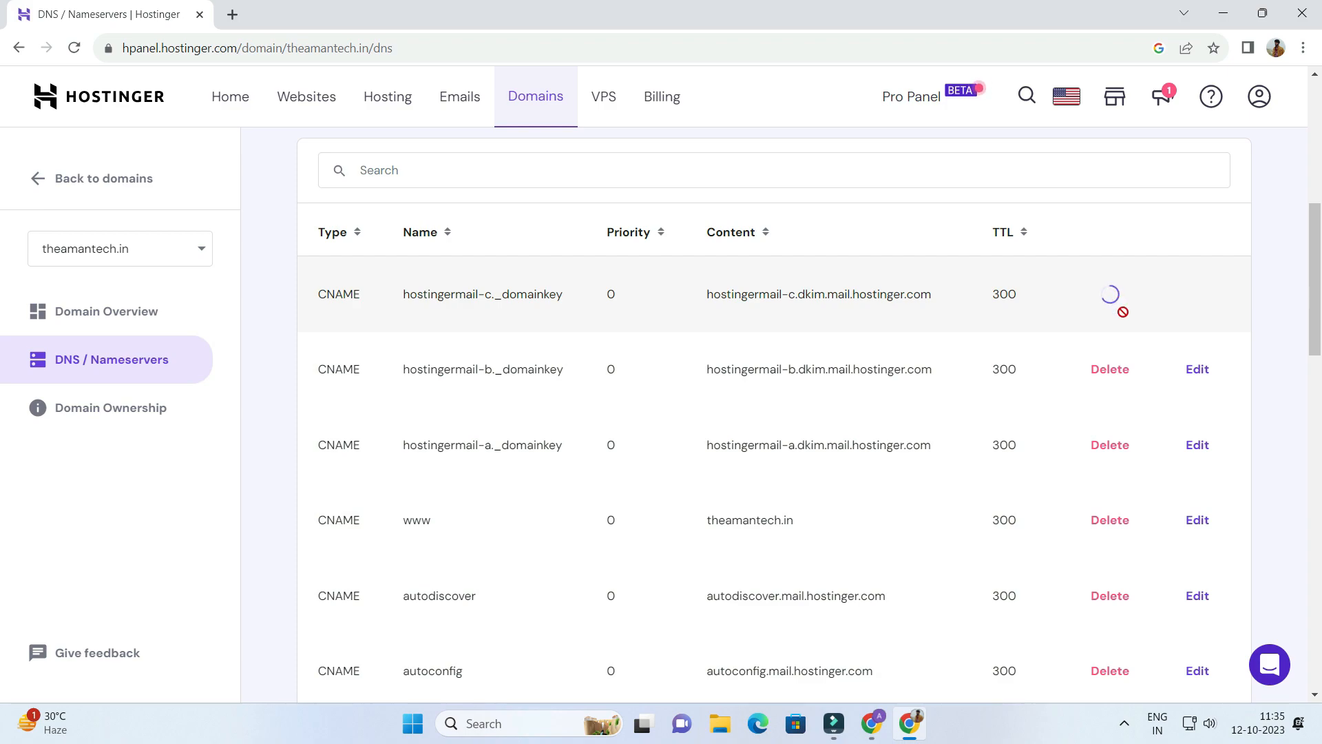
{"action": "left_click", "coordinate": [1109, 294]}
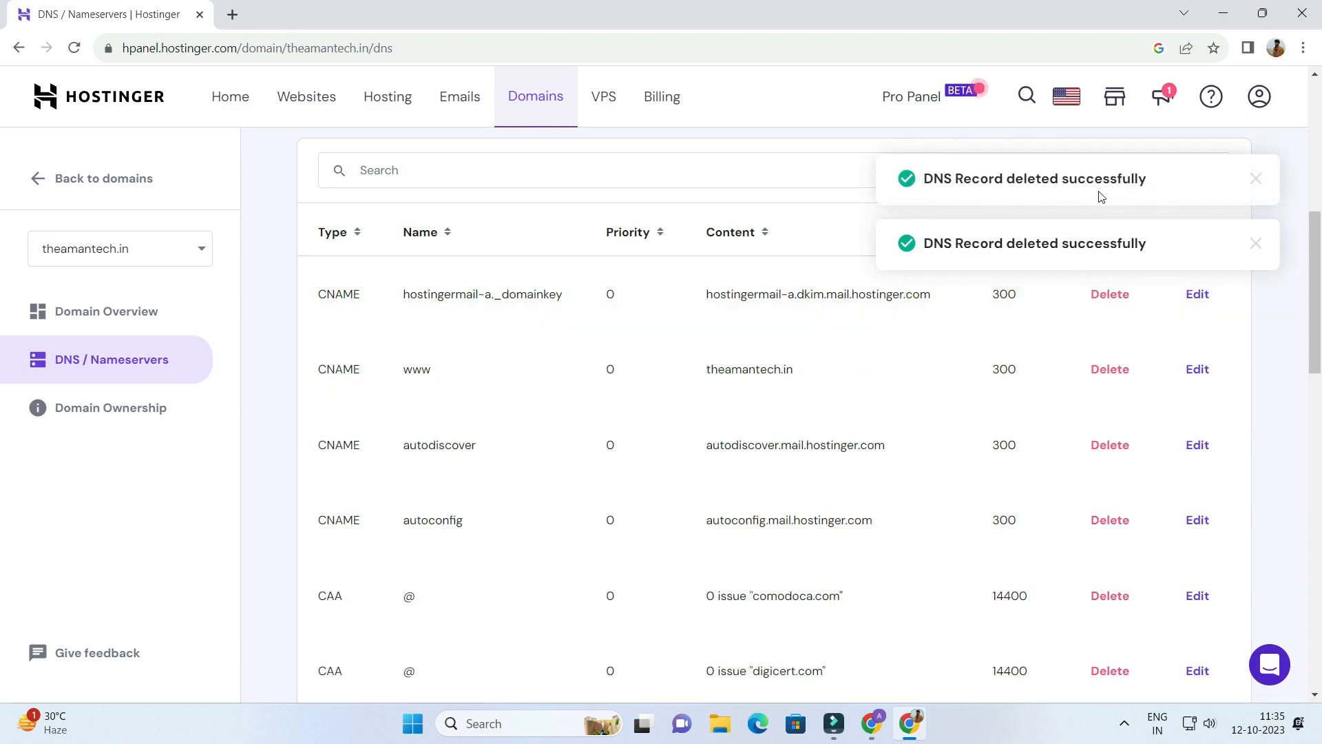
{"action": "scroll", "coordinate": [1146, 296], "scroll_direction": "down", "scroll_amount": 3}
{"action": "left_click", "coordinate": [1100, 407]}
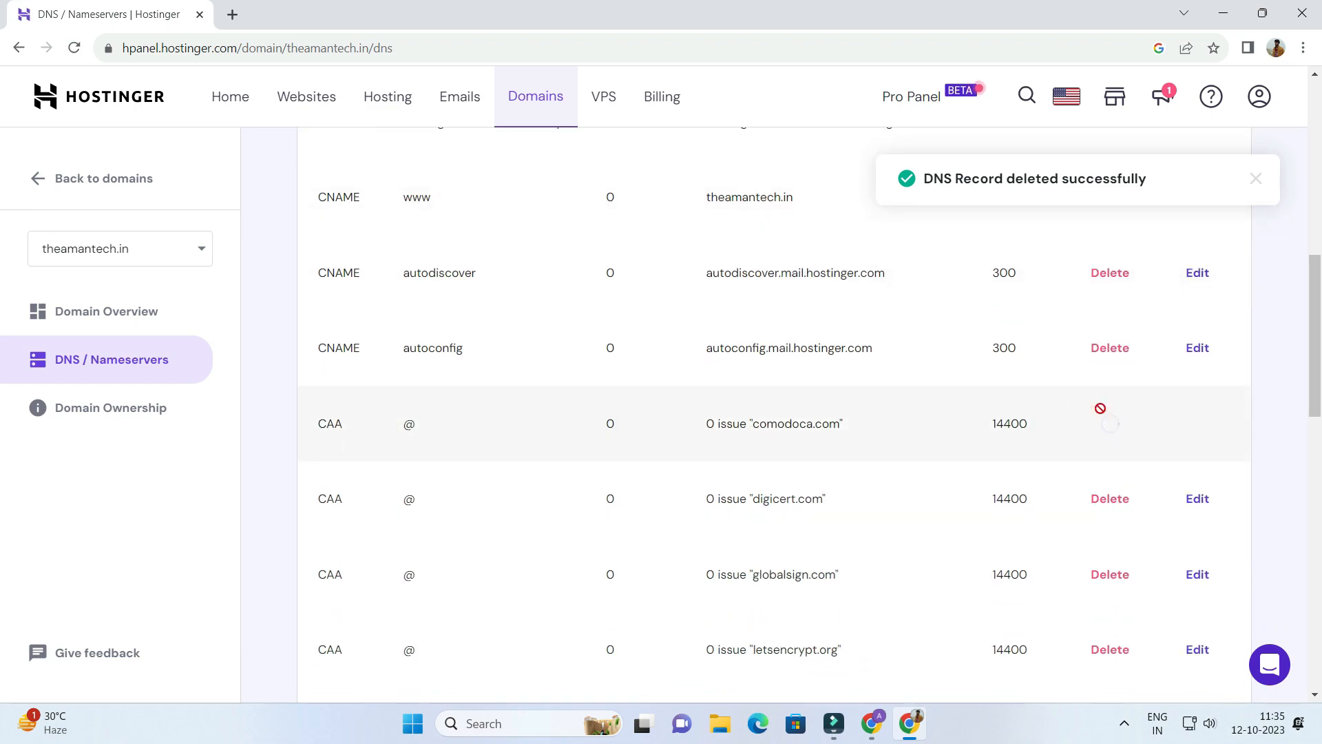
{"action": "left_click", "coordinate": [1109, 346]}
{"action": "left_click", "coordinate": [1110, 276]}
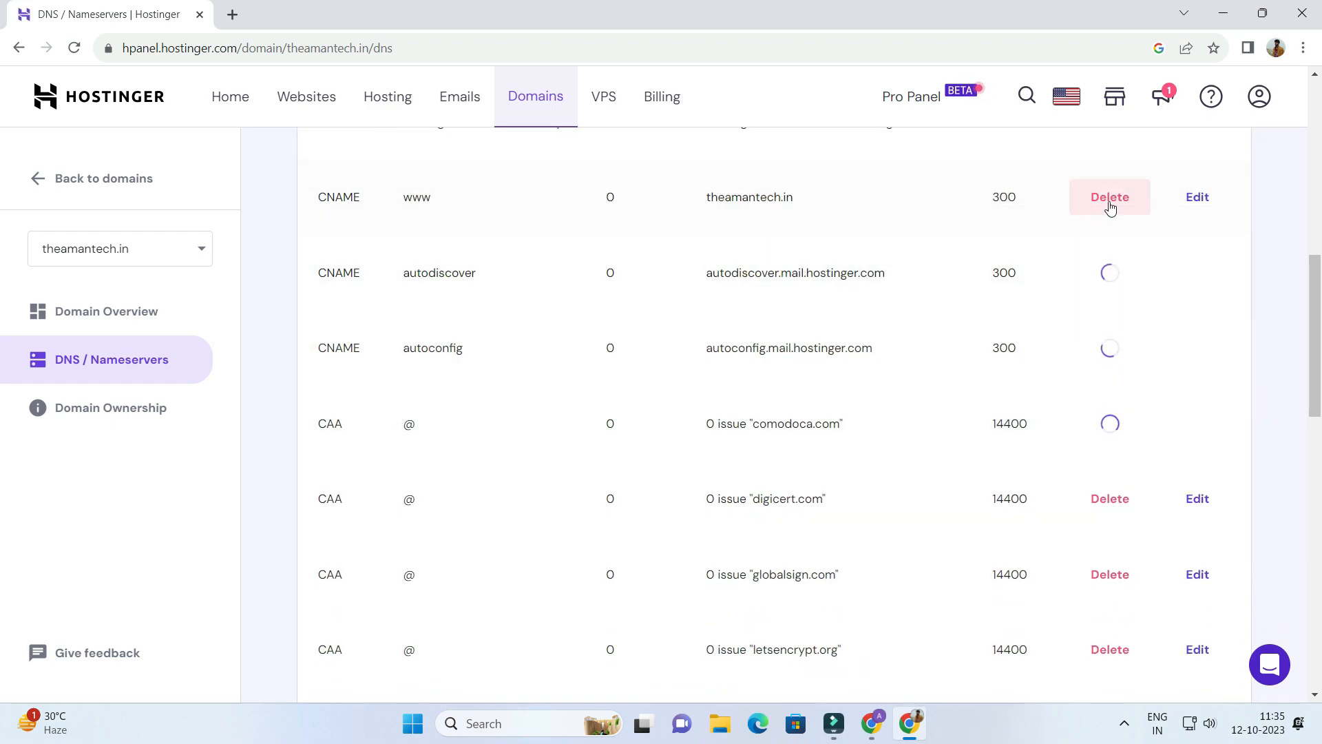
{"action": "left_click", "coordinate": [1110, 208]}
{"action": "left_click", "coordinate": [1115, 509]}
{"action": "left_click", "coordinate": [1107, 433]}
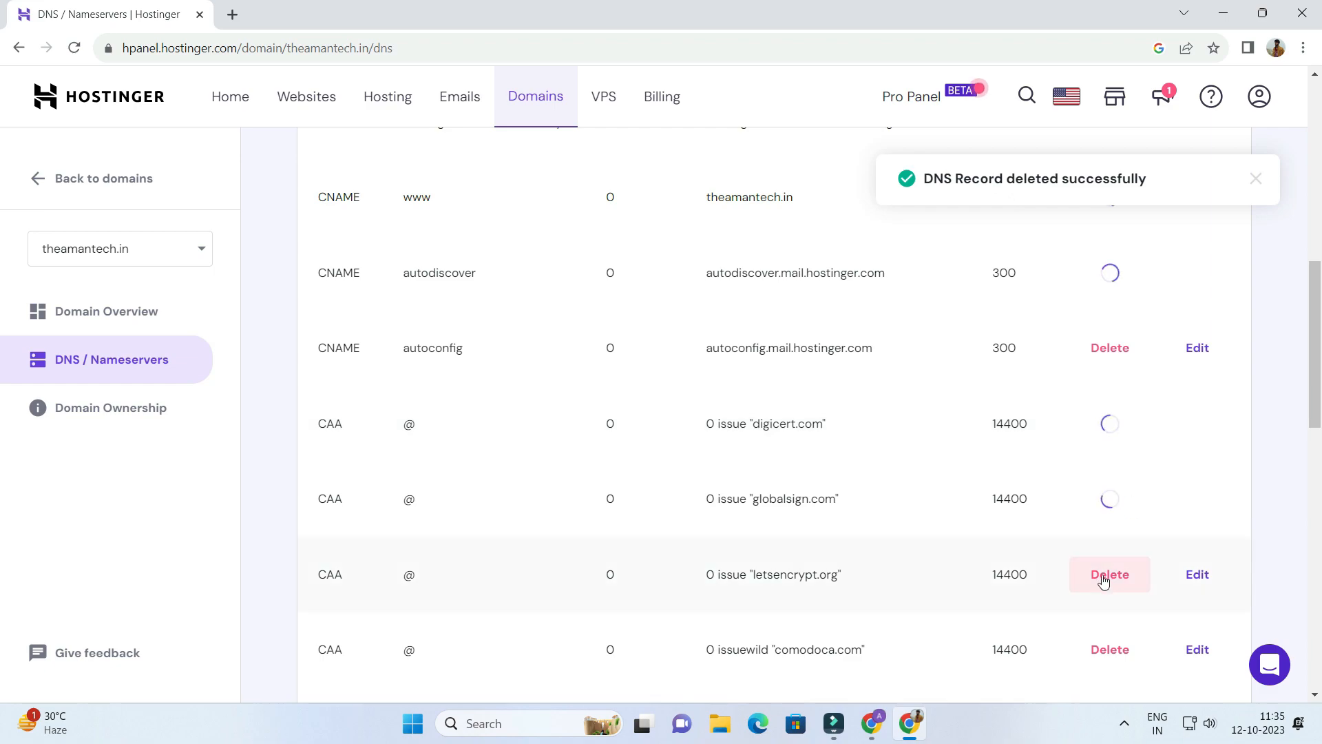
{"action": "left_click", "coordinate": [1104, 580]}
{"action": "left_click", "coordinate": [1106, 649]}
{"action": "scroll", "coordinate": [1090, 528], "scroll_direction": "down", "scroll_amount": 5}
{"action": "left_click", "coordinate": [1106, 471]}
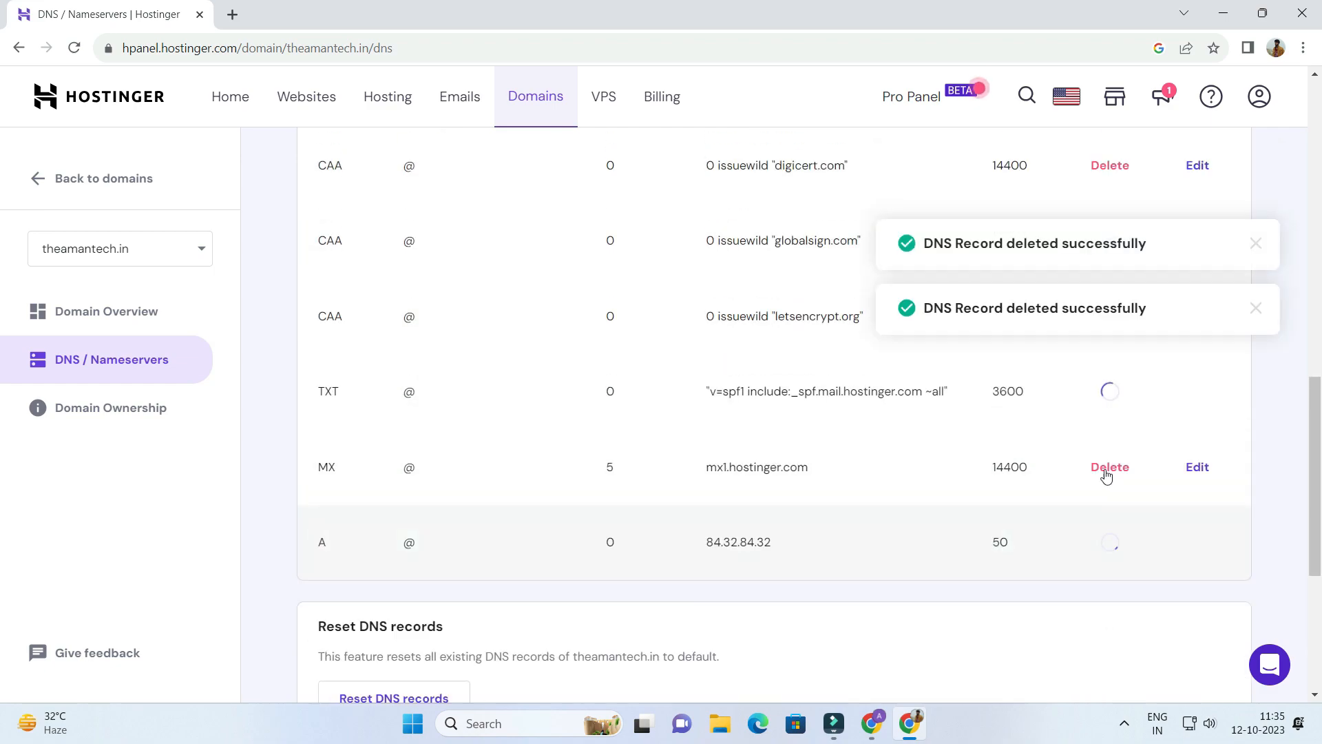
{"action": "left_click", "coordinate": [1106, 476]}
{"action": "scroll", "coordinate": [1130, 468], "scroll_direction": "up", "scroll_amount": 6}
{"action": "left_click", "coordinate": [1108, 391]}
{"action": "left_click", "coordinate": [1107, 464]}
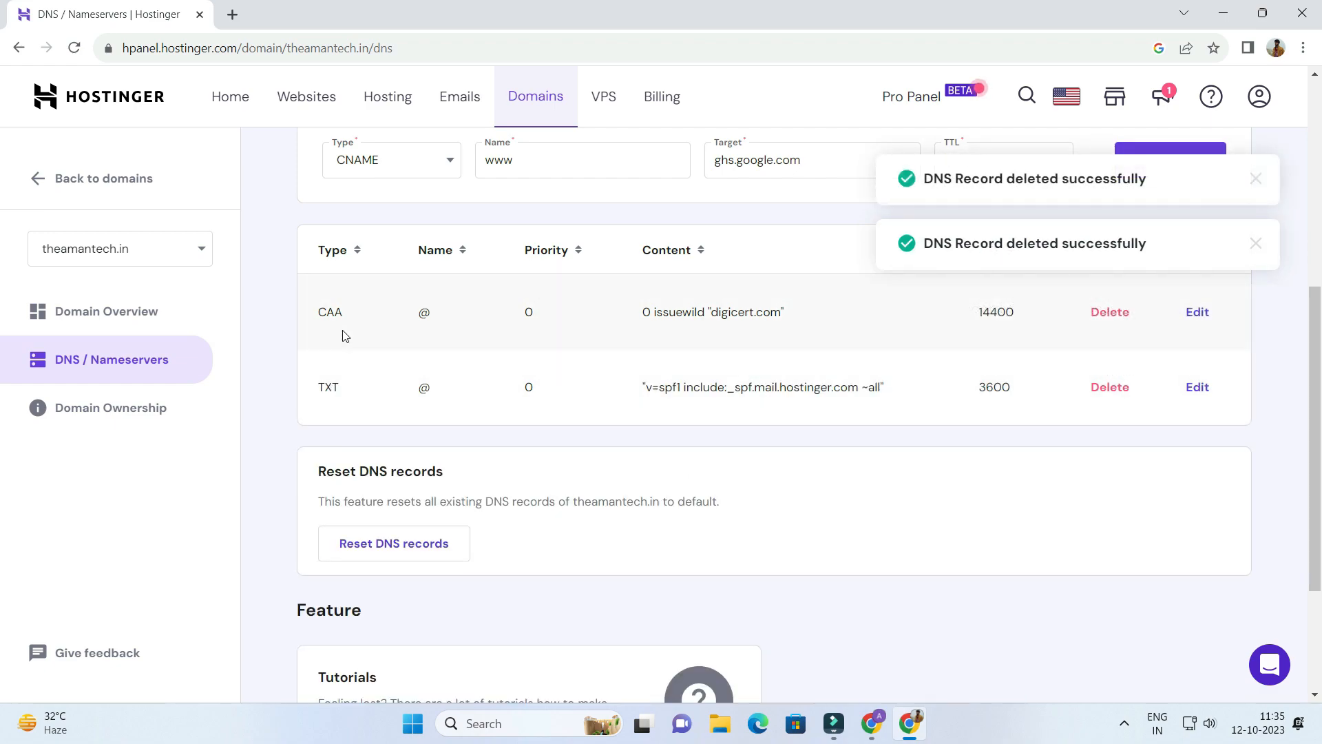
{"action": "left_click", "coordinate": [1123, 392]}
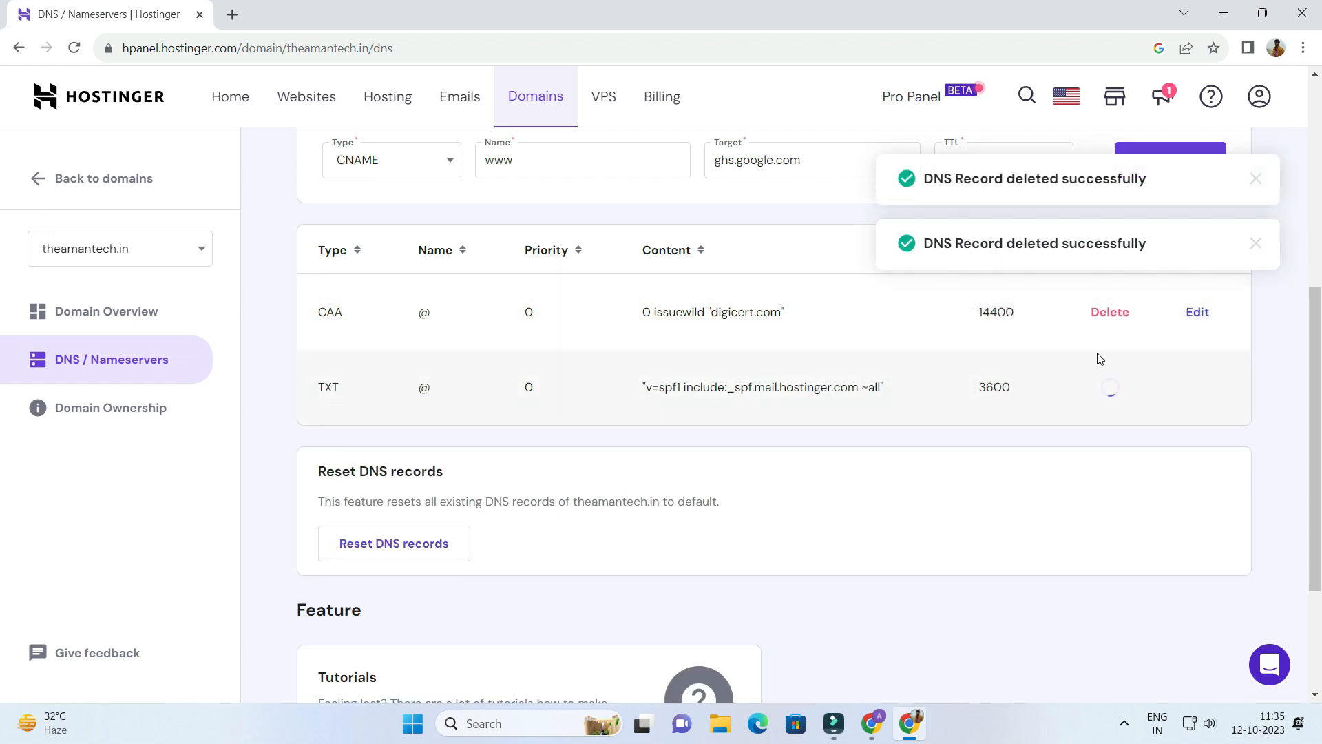
{"action": "left_click", "coordinate": [1109, 319]}
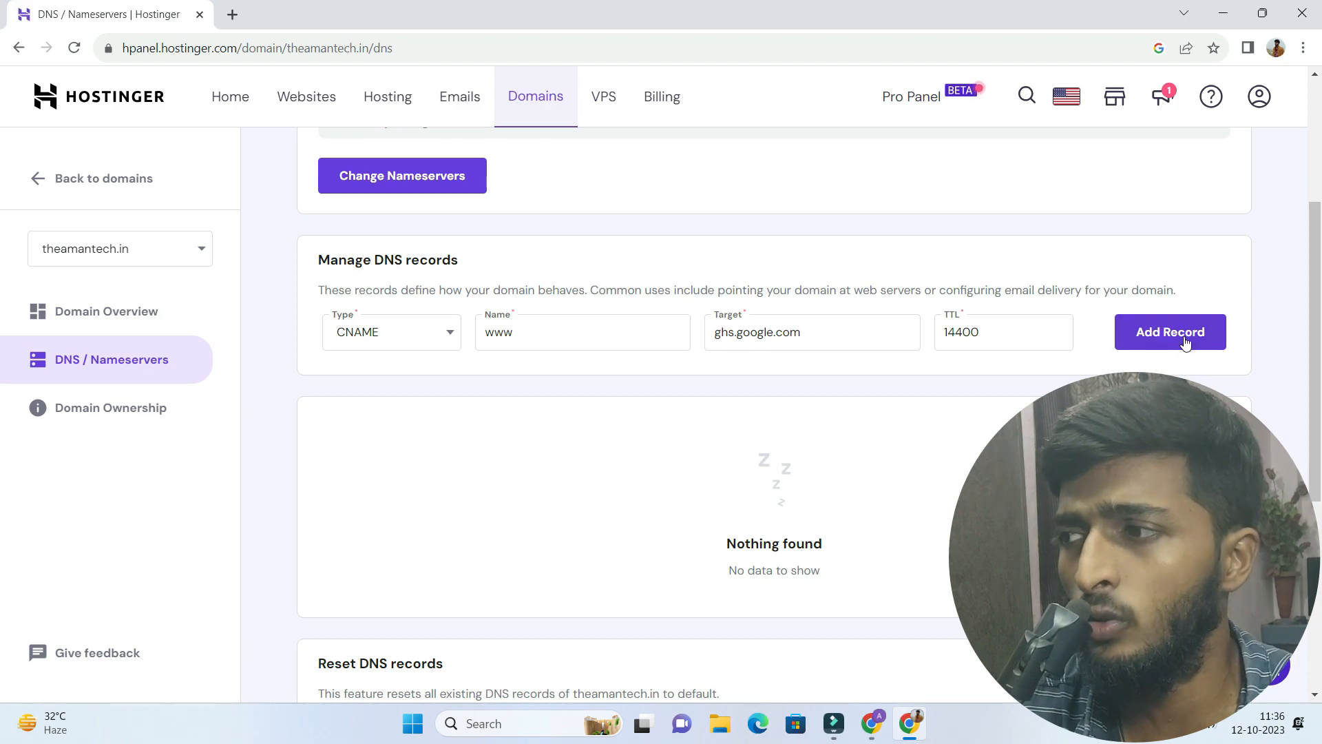
Add the www CNAME record pointing to ghs.google.com with TTL 14400, and switch back to Blogger's custom domain instructions
{"action": "left_click", "coordinate": [1161, 340]}
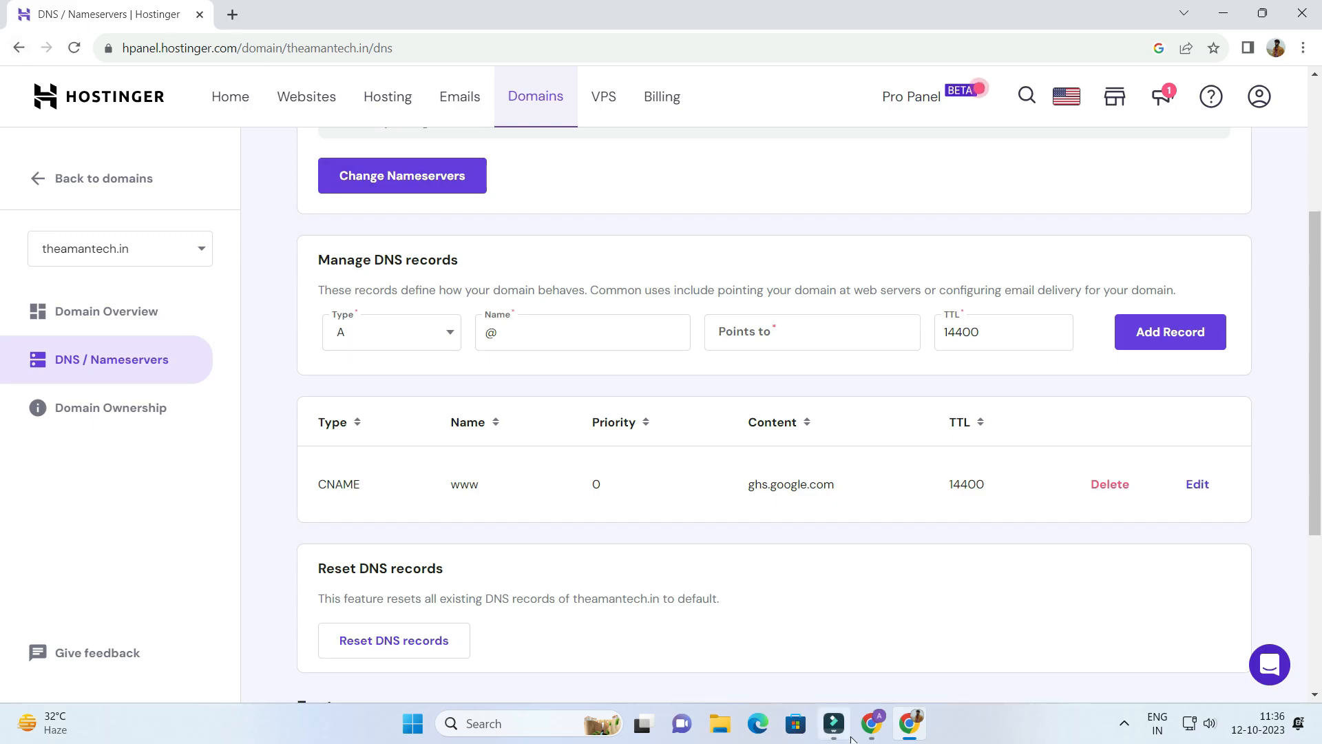
{"action": "left_click", "coordinate": [874, 724]}
{"action": "left_click", "coordinate": [618, 461]}
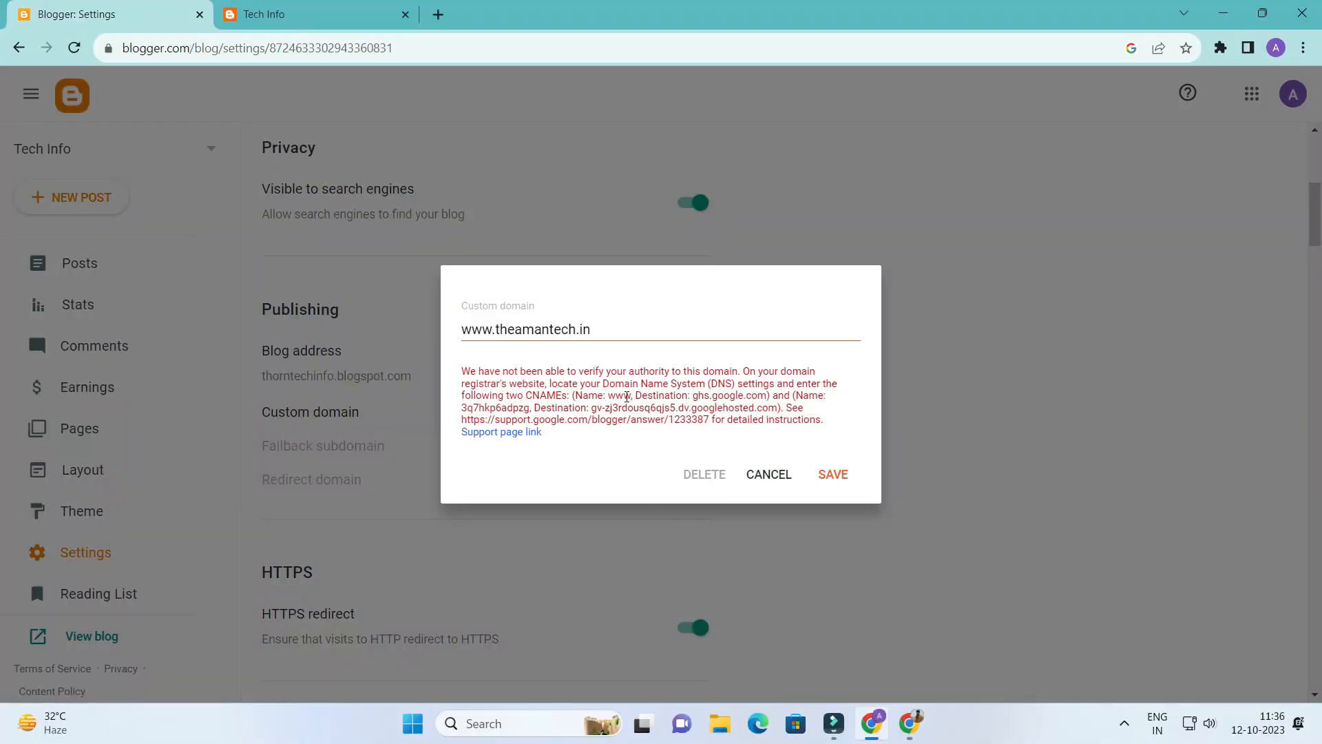
Compare the www CNAME's name and destination in Blogger's instructions with the record added in Hostinger, and return to Blogger
{"action": "double_click", "coordinate": [618, 397]}
{"action": "left_click", "coordinate": [718, 401]}
{"action": "left_click_drag", "start_coordinate": [694, 397], "coordinate": [758, 395]}
{"action": "key", "text": "alt+Tab"}
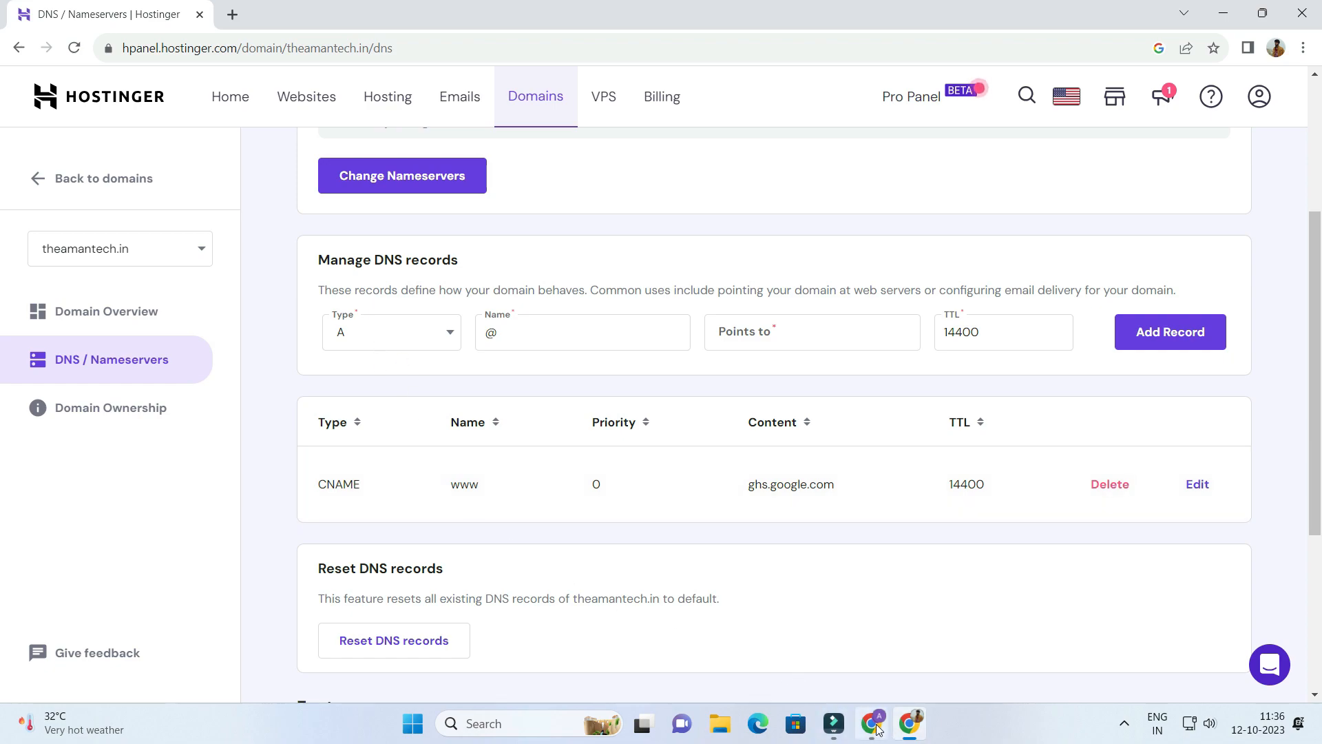
{"action": "left_click", "coordinate": [856, 684]}
{"action": "left_click", "coordinate": [796, 398]}
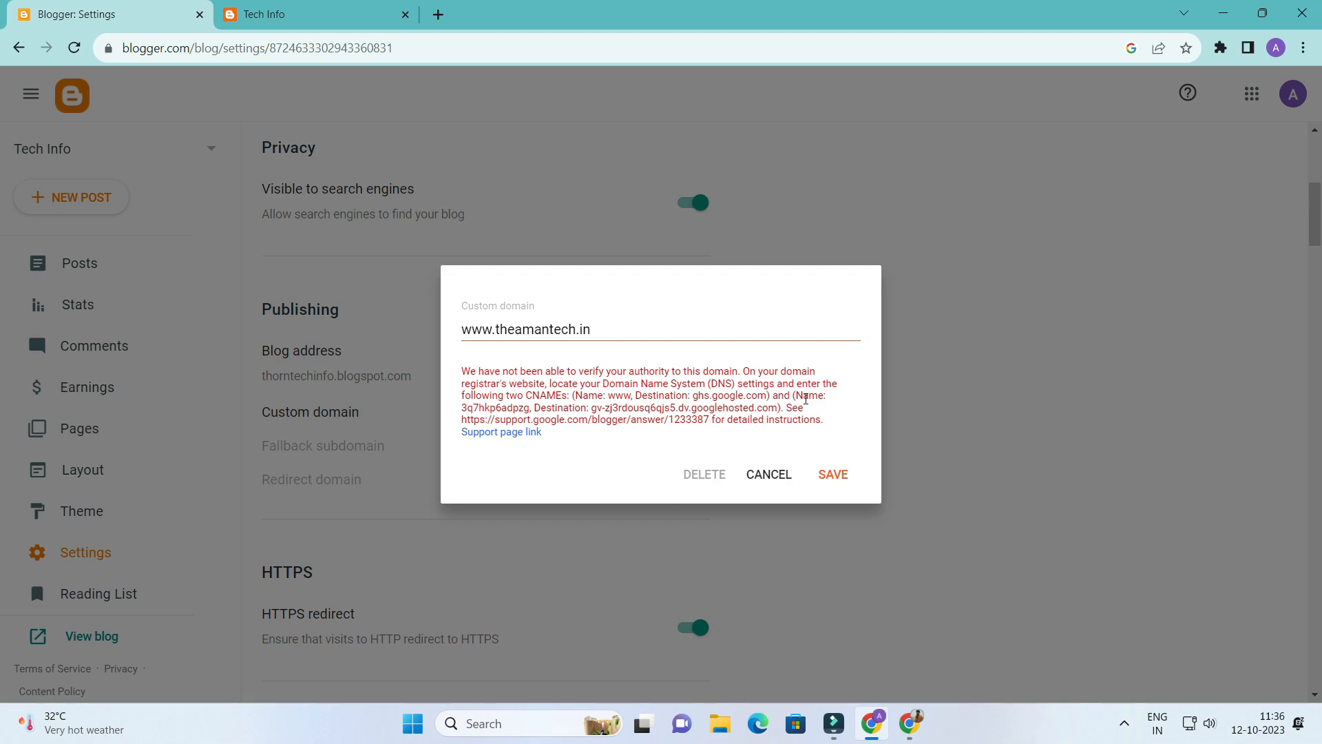
Copy the second CNAME's name from Blogger's custom domain instructions and switch to the Hostinger window
{"action": "left_click_drag", "start_coordinate": [797, 398], "coordinate": [825, 399]}
{"action": "double_click", "coordinate": [497, 408]}
{"action": "right_click", "coordinate": [496, 411]}
{"action": "left_click", "coordinate": [515, 421]}
{"action": "left_click", "coordinate": [909, 723]}
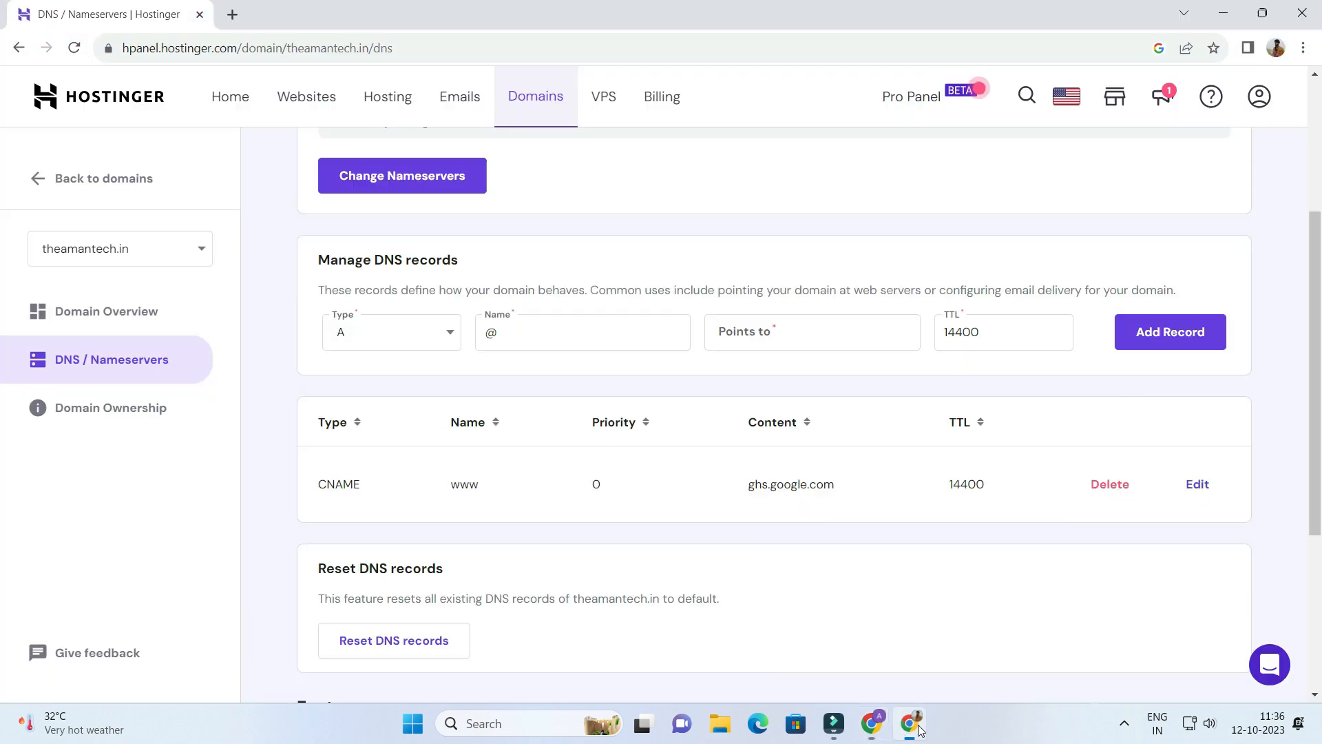
Set the new DNS record's type to CNAME and replace its name with the copied verification CNAME name
{"action": "left_click", "coordinate": [397, 337]}
{"action": "left_click", "coordinate": [387, 486]}
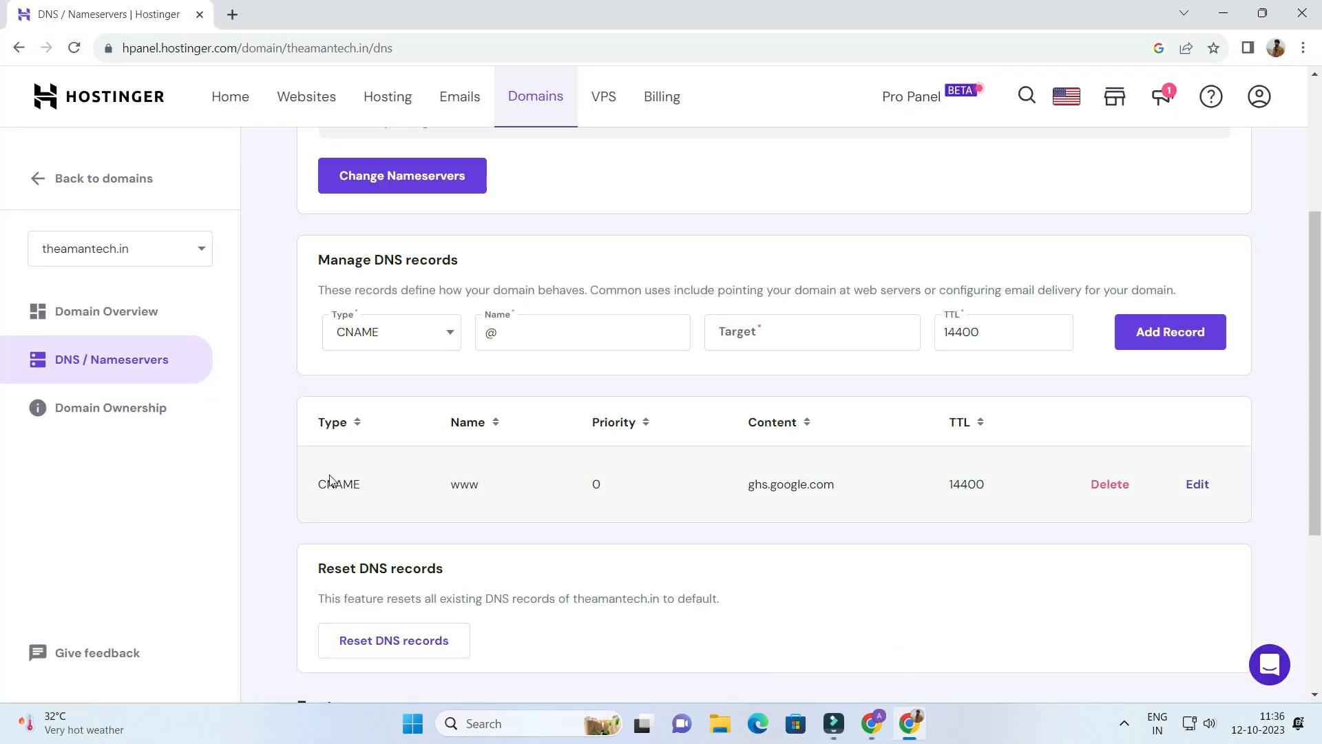
{"action": "left_click", "coordinate": [509, 331]}
{"action": "key", "text": "BackSpace"}
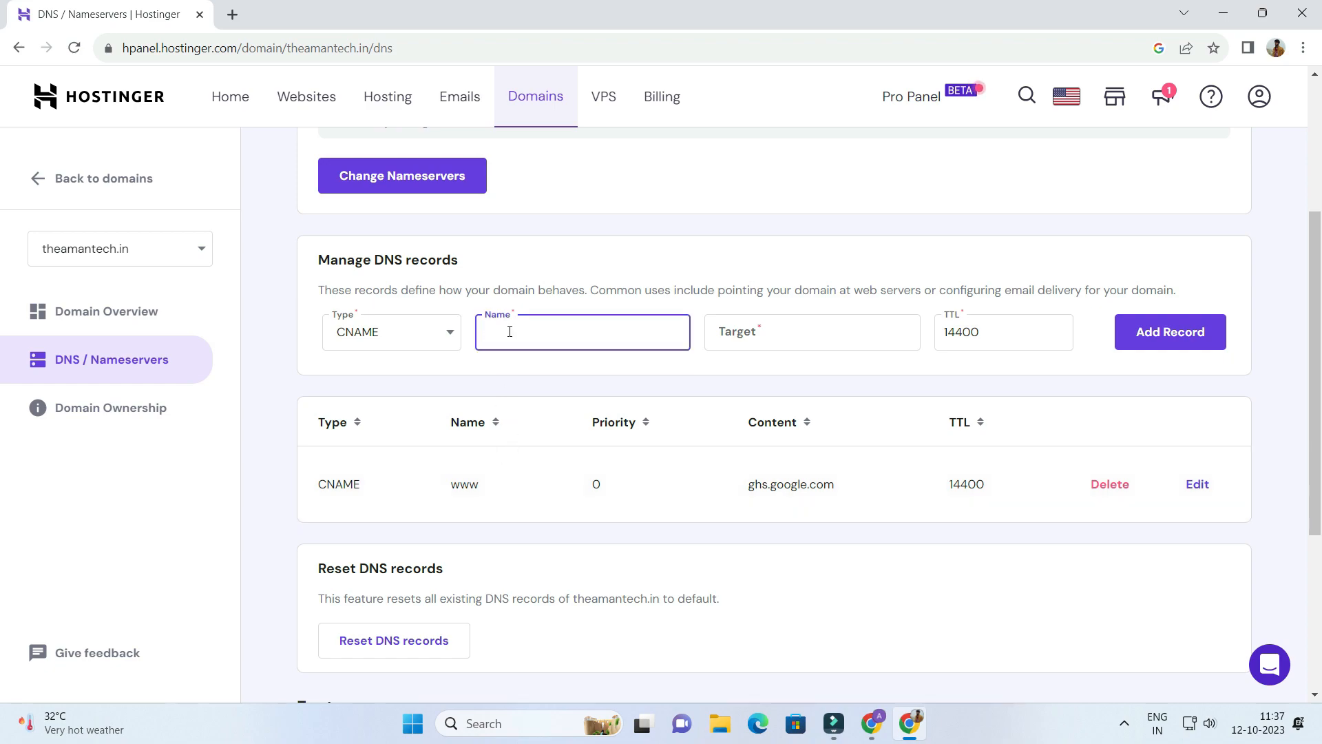
{"action": "right_click", "coordinate": [510, 332]}
{"action": "left_click", "coordinate": [531, 460]}
Switch to the Blogger window and copy the second CNAME's destination from the custom domain instructions
{"action": "left_click", "coordinate": [872, 723]}
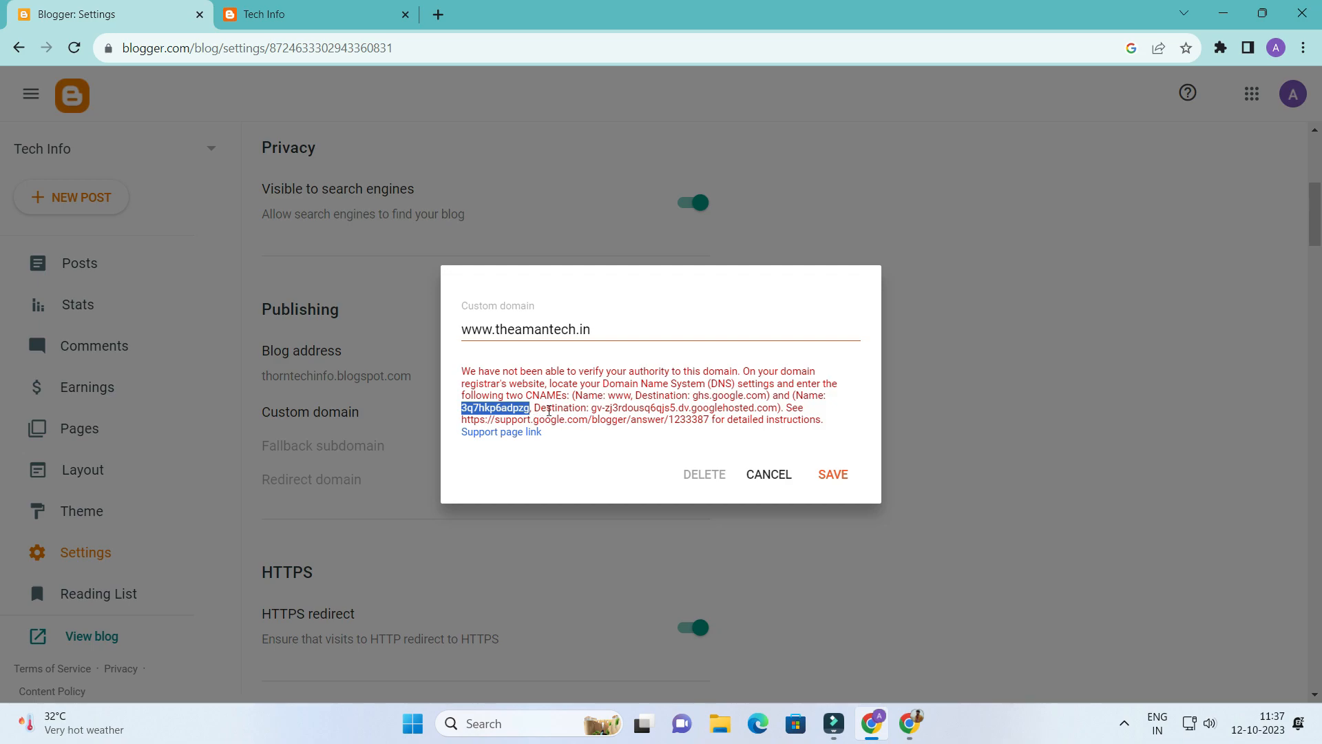
{"action": "left_click", "coordinate": [594, 410]}
{"action": "left_click_drag", "start_coordinate": [593, 410], "coordinate": [775, 411]}
{"action": "right_click", "coordinate": [774, 411]}
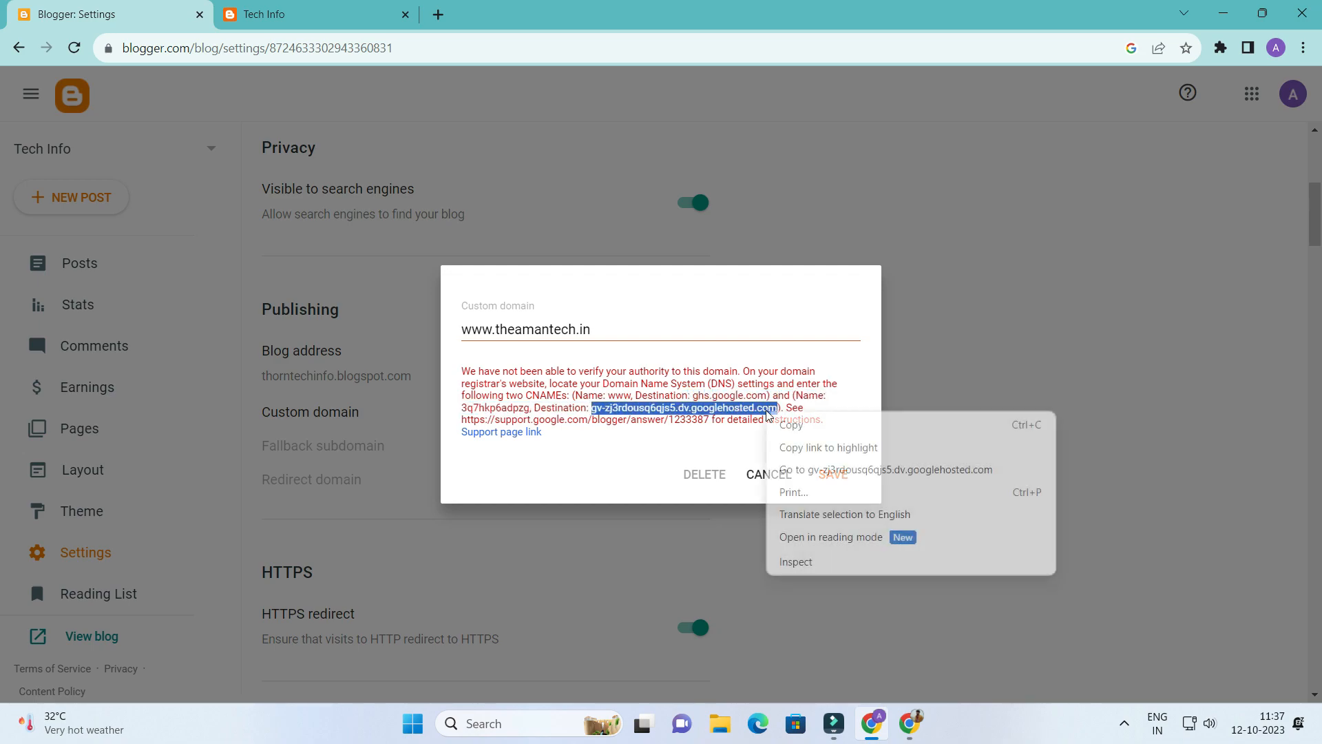
{"action": "left_click", "coordinate": [773, 420]}
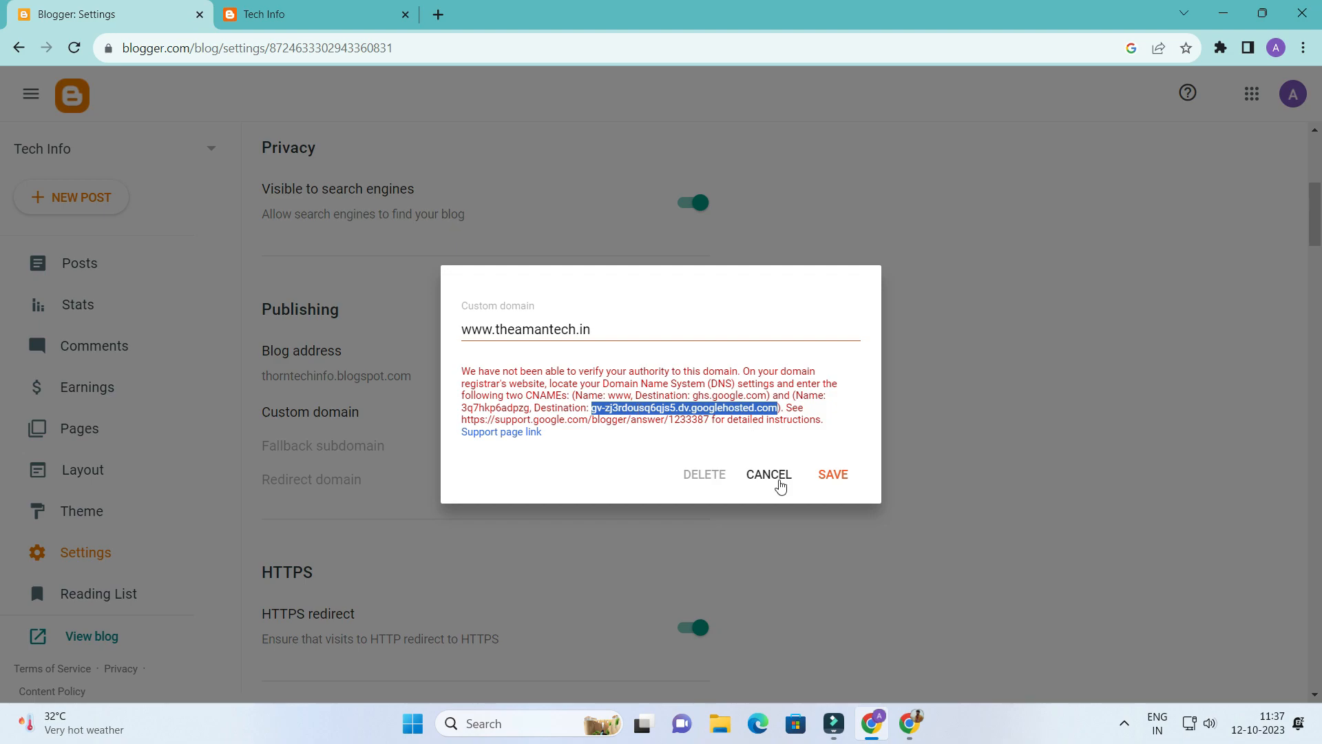
In the Hostinger window, paste the verification destination as the CNAME's target and add the record with TTL 14400
{"action": "left_click", "coordinate": [915, 719]}
{"action": "left_click", "coordinate": [769, 338]}
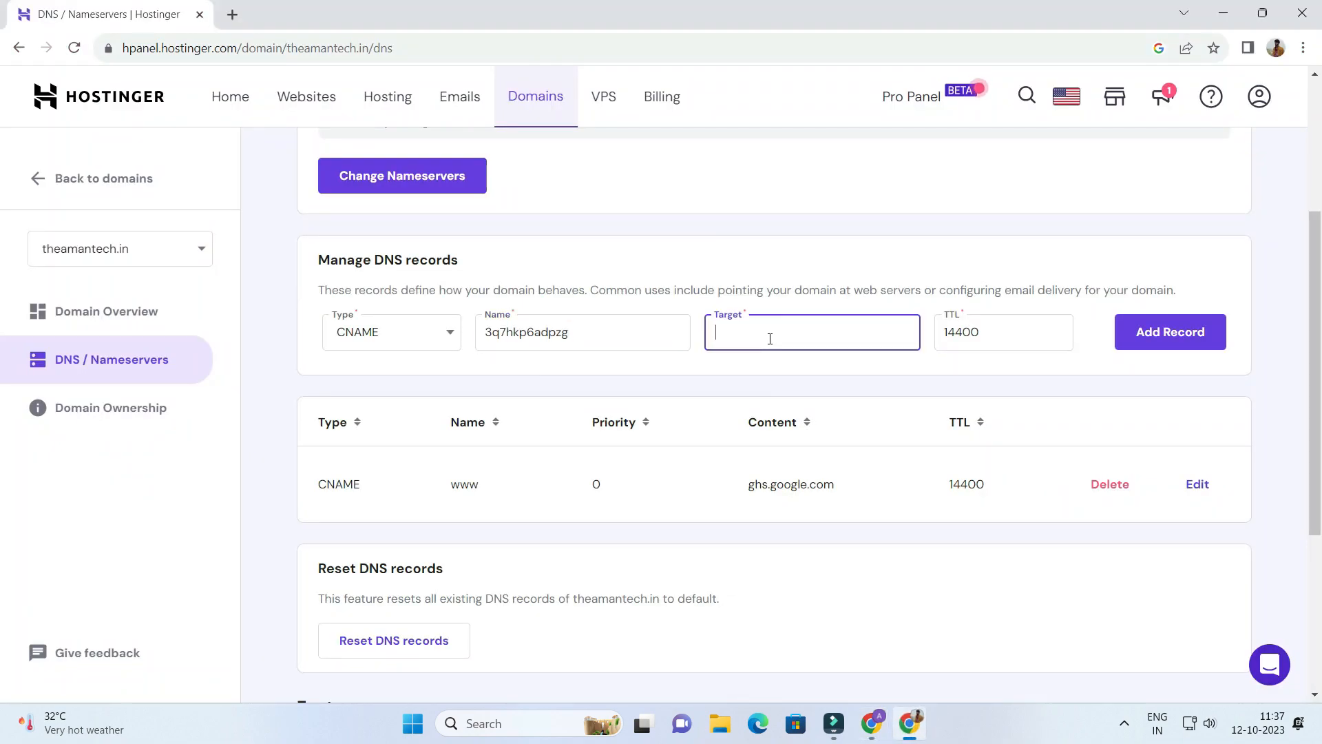
{"action": "key", "text": "ctrl+v"}
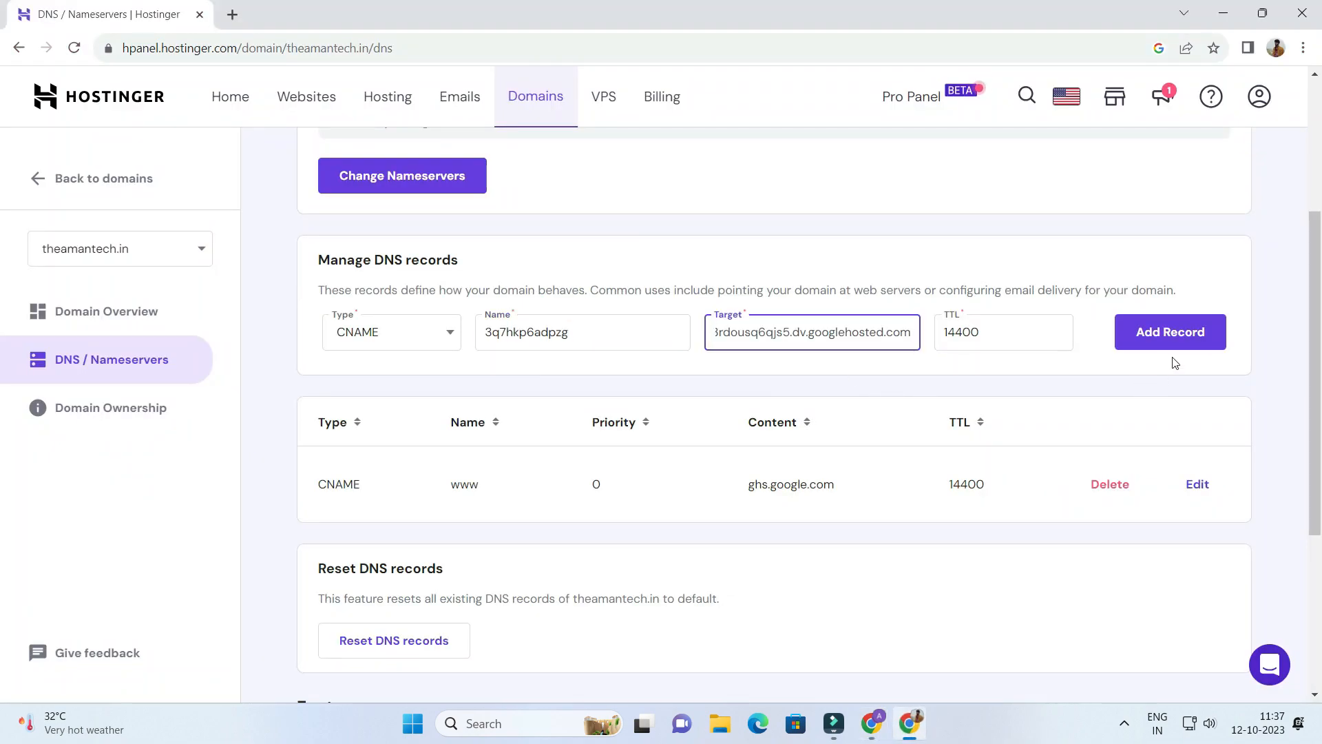
{"action": "left_click", "coordinate": [1171, 333]}
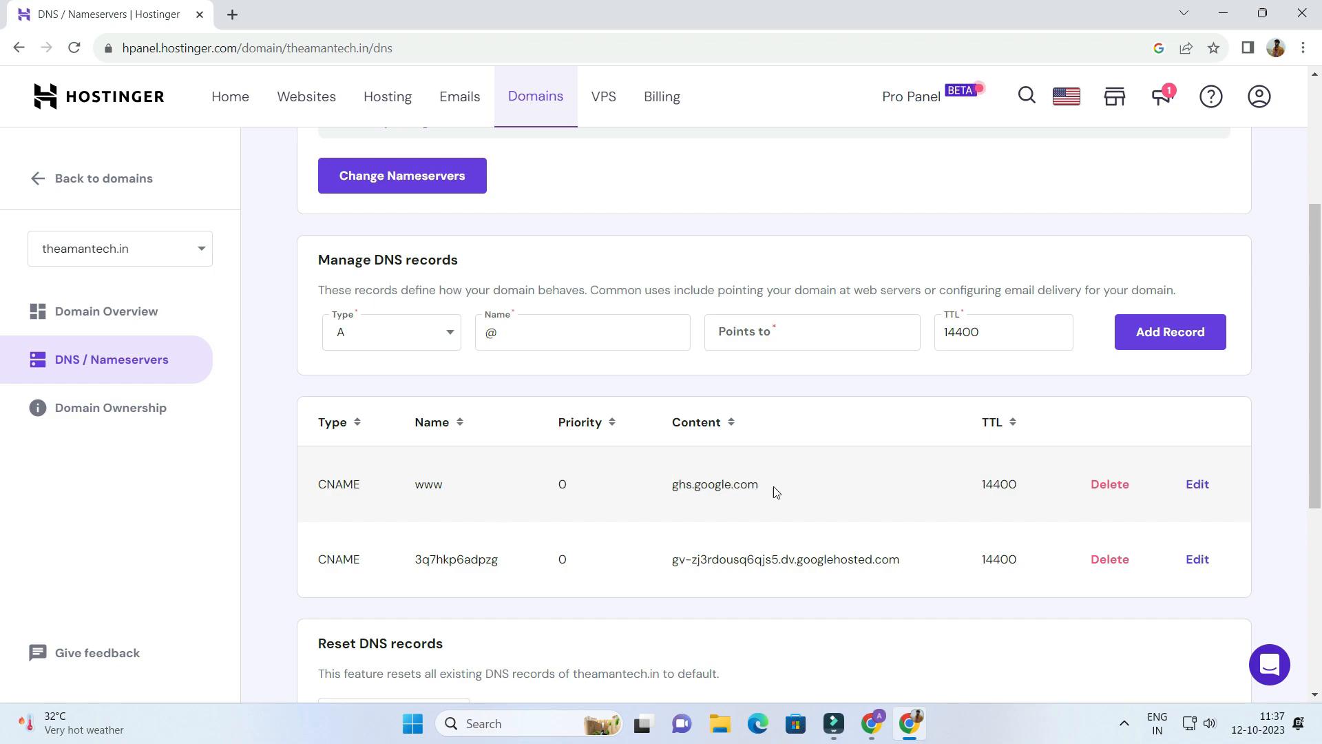
{"action": "left_click_drag", "start_coordinate": [416, 559], "coordinate": [755, 578]}
{"action": "left_click", "coordinate": [876, 722]}
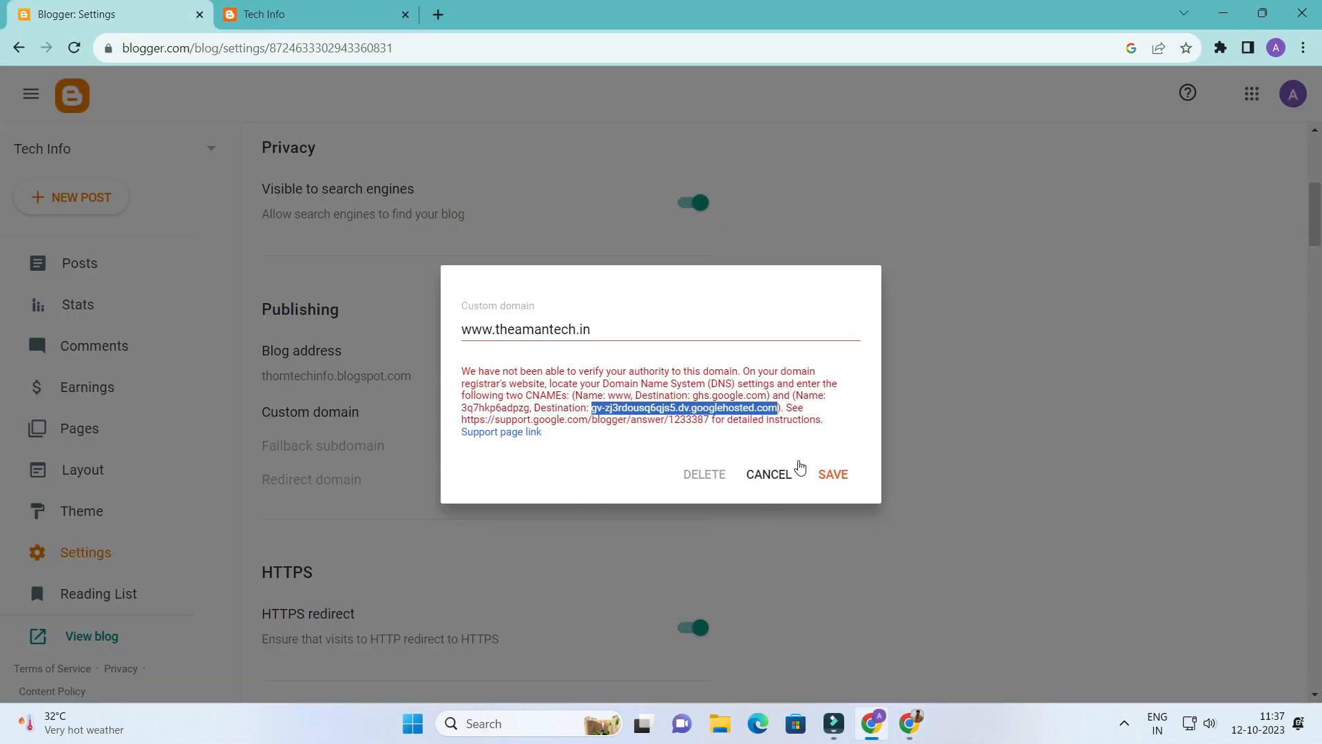
{"action": "left_click", "coordinate": [837, 439]}
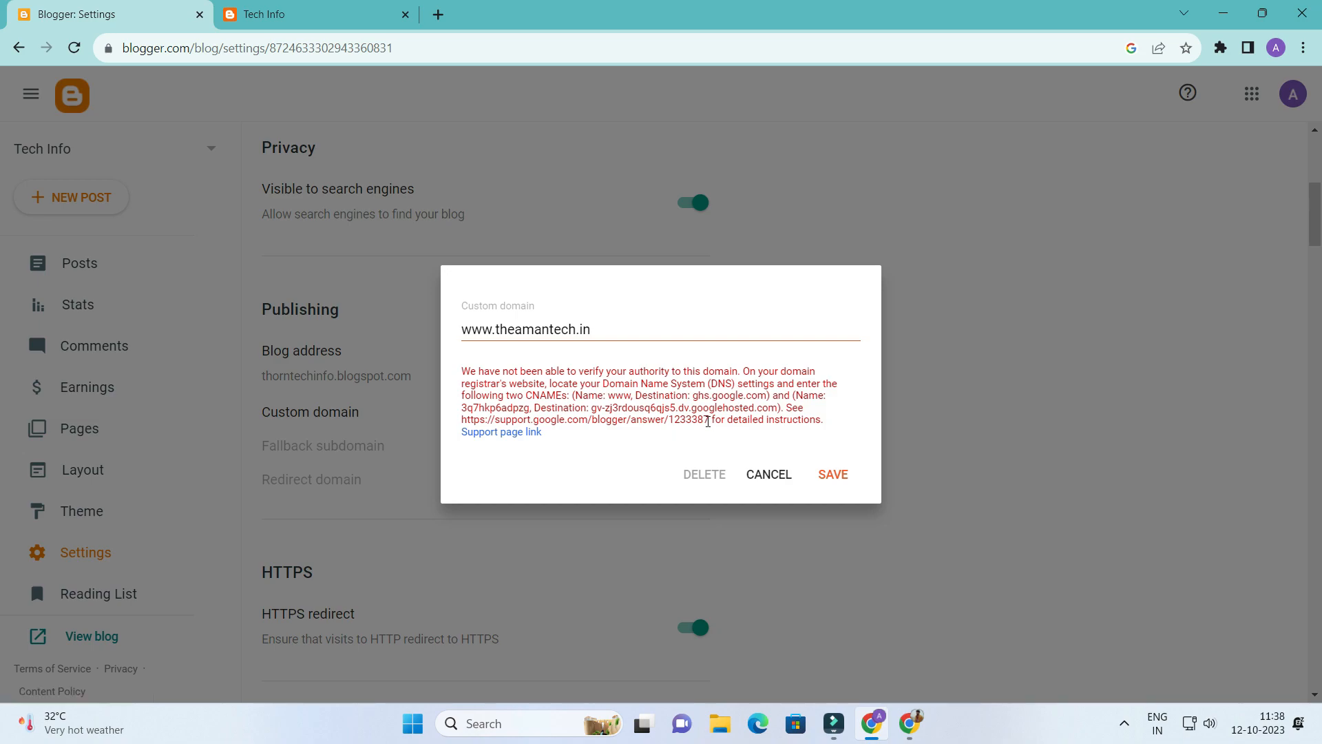
{"action": "left_click_drag", "start_coordinate": [710, 420], "coordinate": [464, 431]}
{"action": "right_click", "coordinate": [484, 425]}
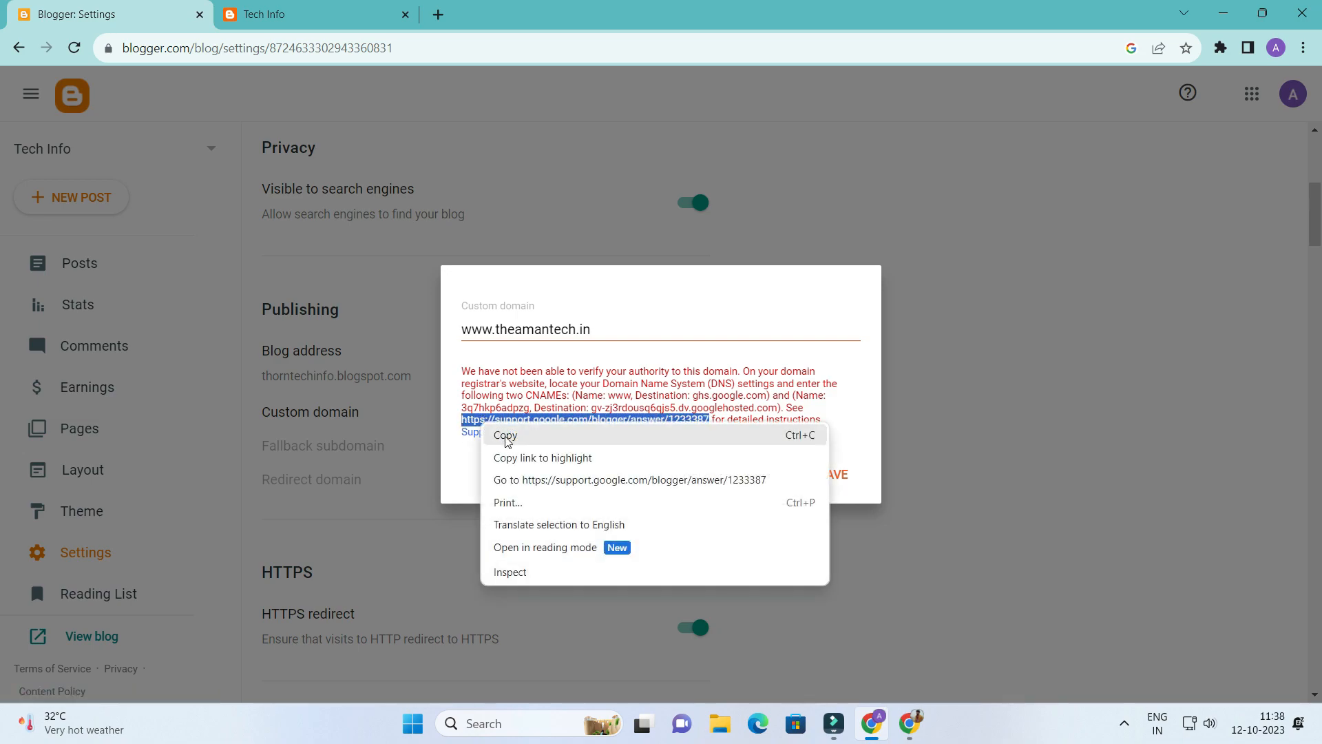
{"action": "left_click", "coordinate": [819, 444]}
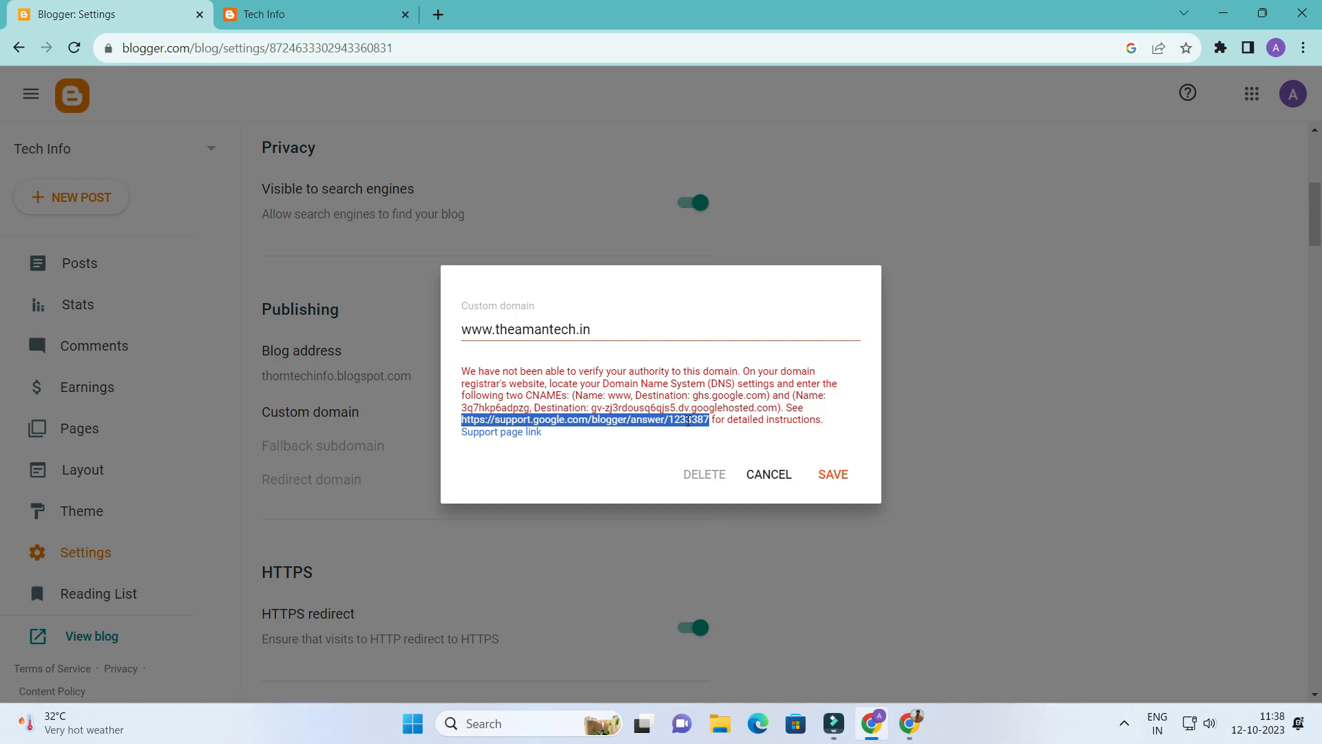
{"action": "right_click", "coordinate": [687, 420]}
{"action": "left_click", "coordinate": [714, 433]}
Switch to the Hostinger window and open the copied Blogger support address in a new browser tab
{"action": "left_click", "coordinate": [913, 722]}
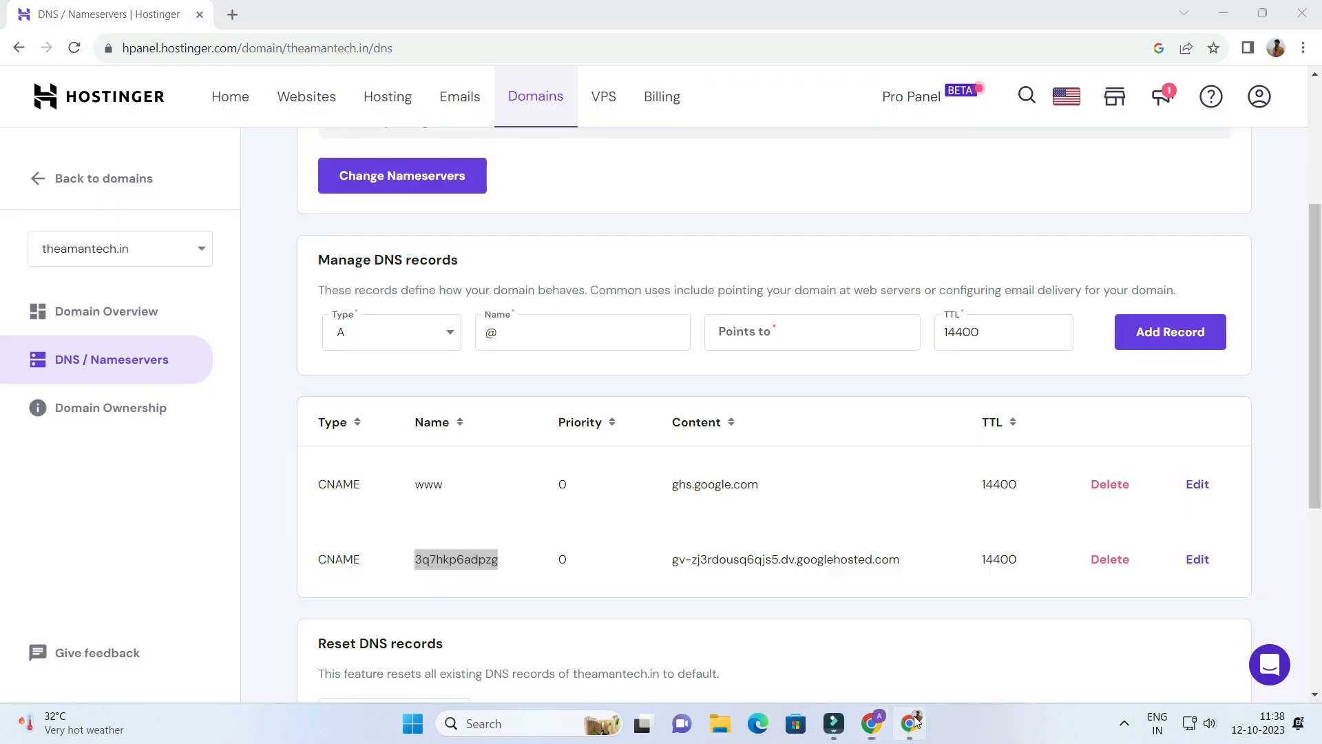
{"action": "left_click", "coordinate": [233, 14]}
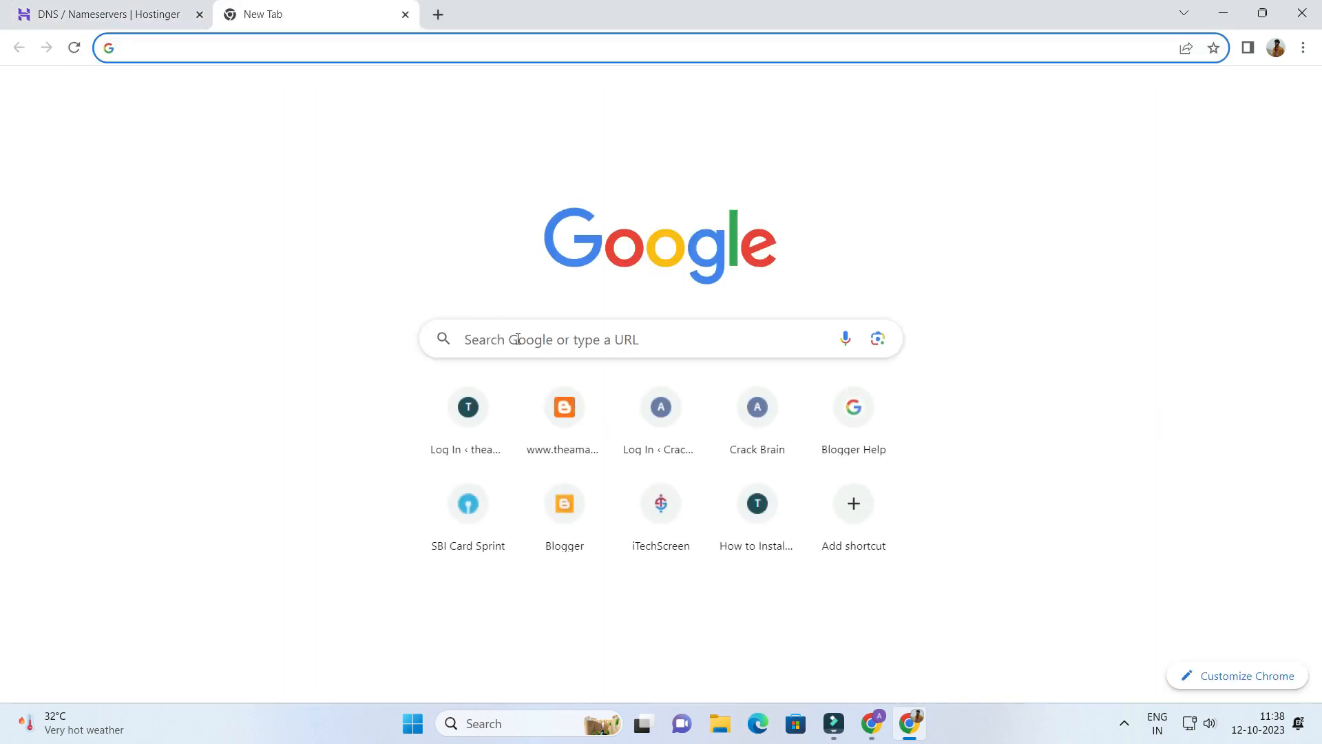
{"action": "left_click", "coordinate": [518, 339]}
{"action": "right_click", "coordinate": [519, 338]}
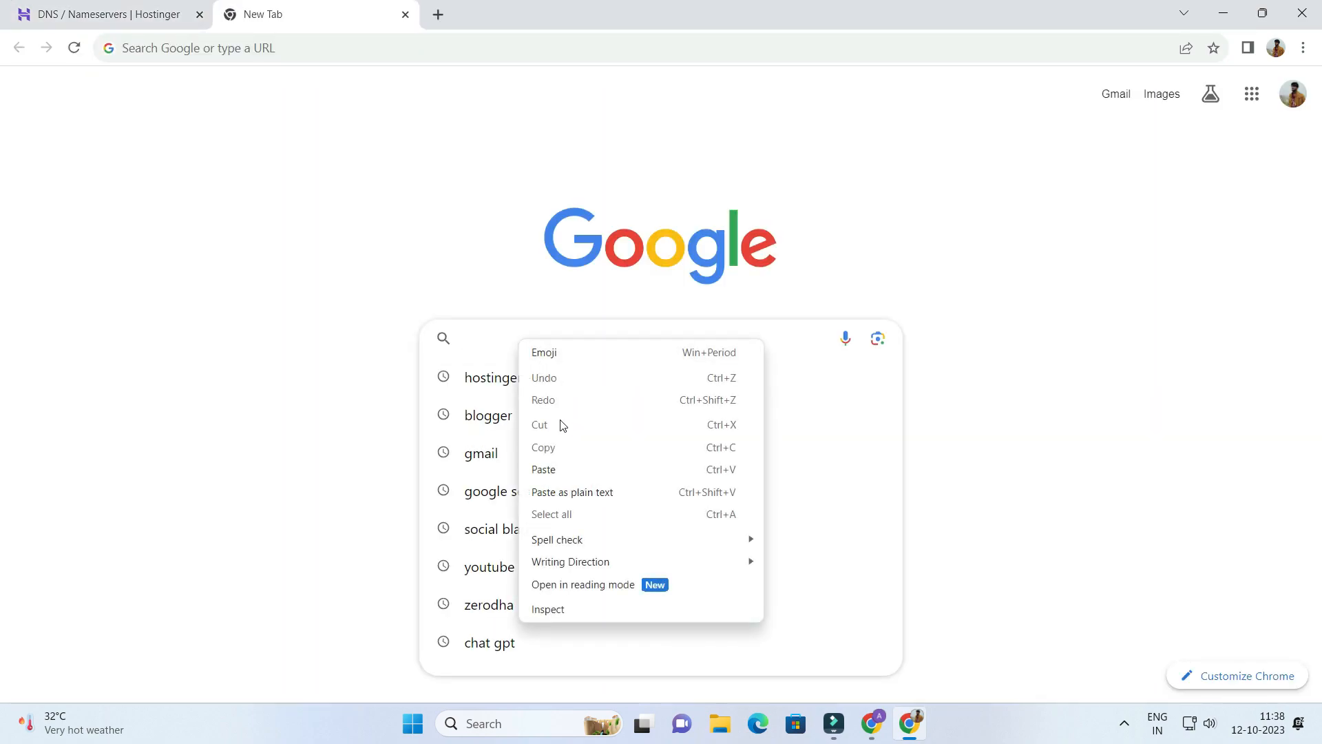
{"action": "left_click", "coordinate": [540, 467]}
{"action": "left_click", "coordinate": [609, 380]}
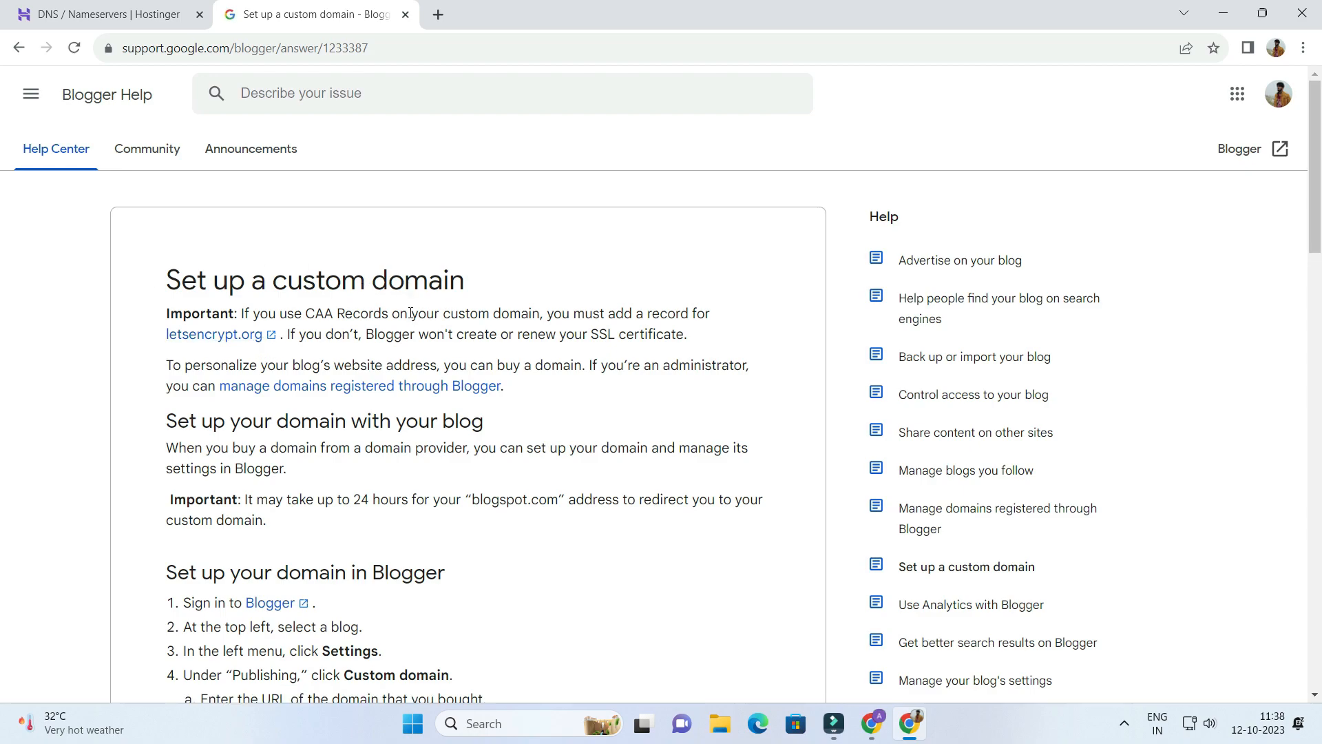
Find the help section on redirecting a URL without subdomain and copy the first A-record IP, 216.239.32.21
{"action": "scroll", "coordinate": [365, 331], "scroll_direction": "down", "scroll_amount": 15}
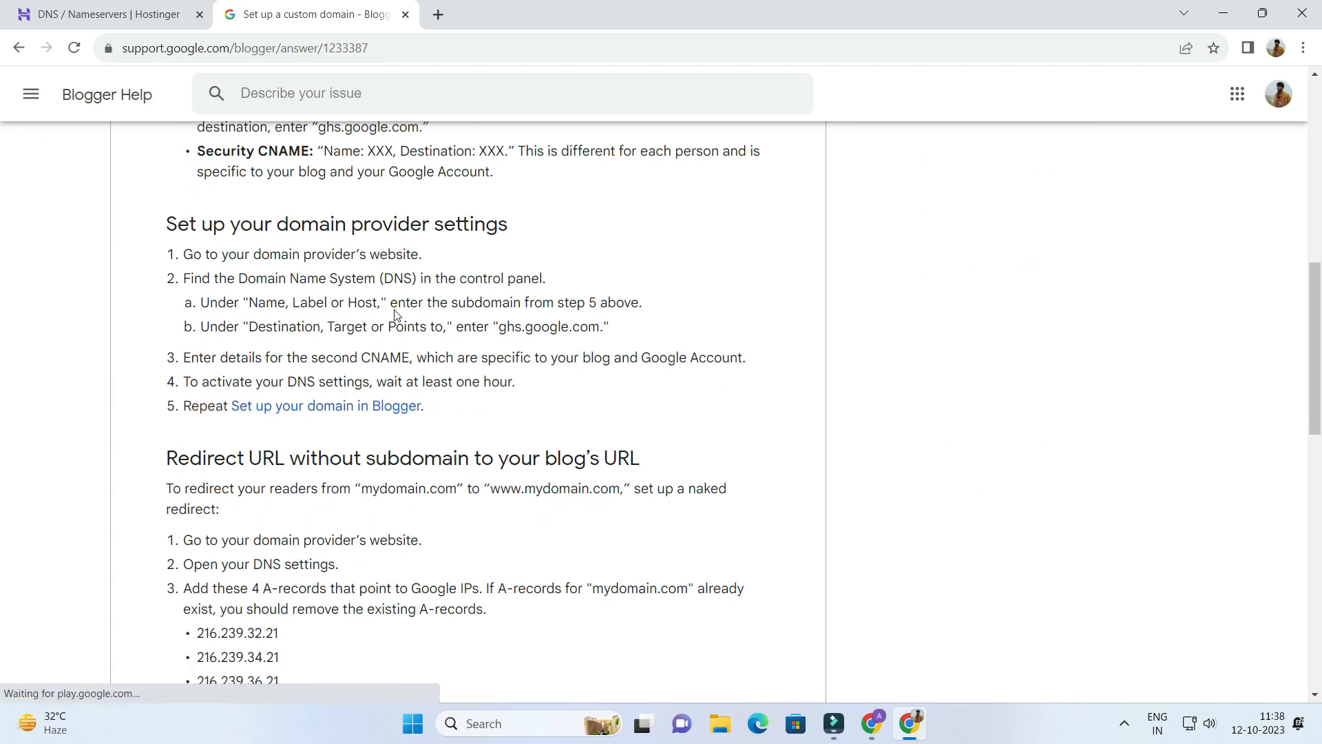
{"action": "scroll", "coordinate": [396, 314], "scroll_direction": "down", "scroll_amount": 2}
{"action": "scroll", "coordinate": [407, 334], "scroll_direction": "up", "scroll_amount": 4}
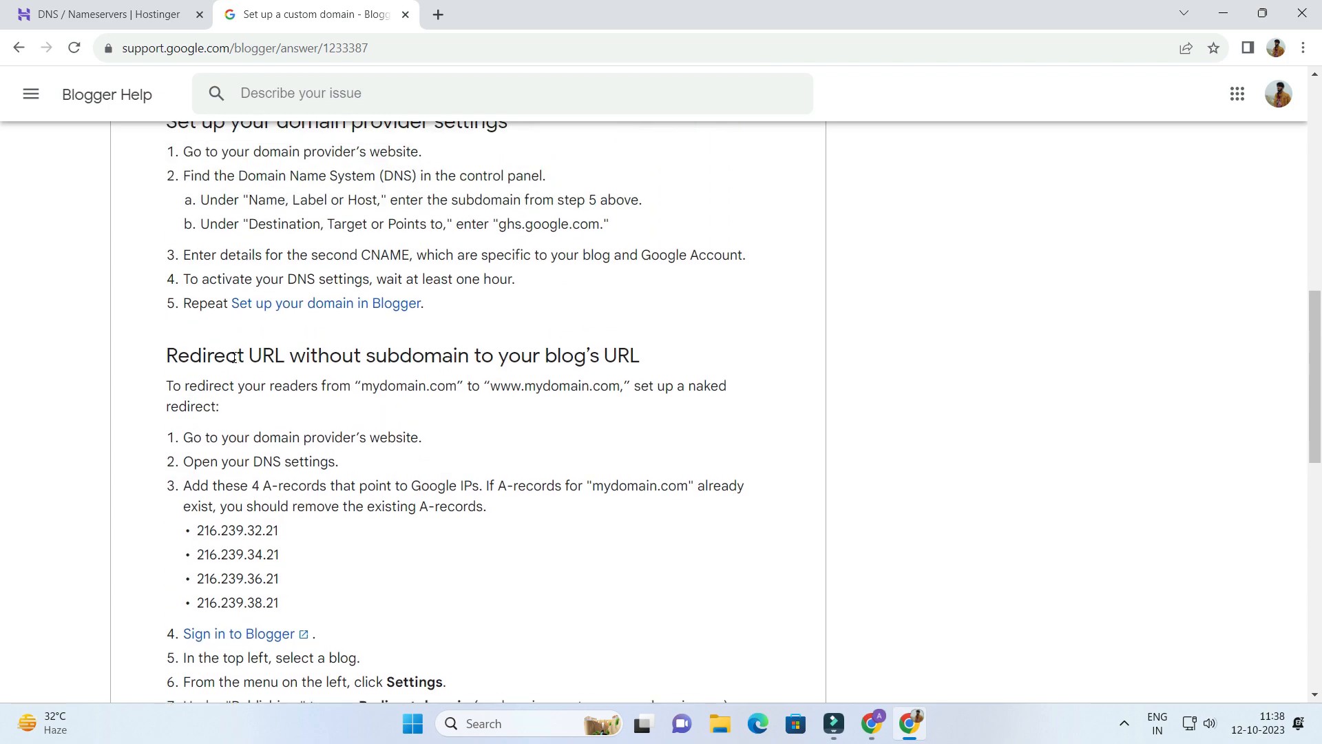
{"action": "left_click_drag", "start_coordinate": [144, 358], "coordinate": [605, 349]}
{"action": "scroll", "coordinate": [324, 413], "scroll_direction": "down", "scroll_amount": 2}
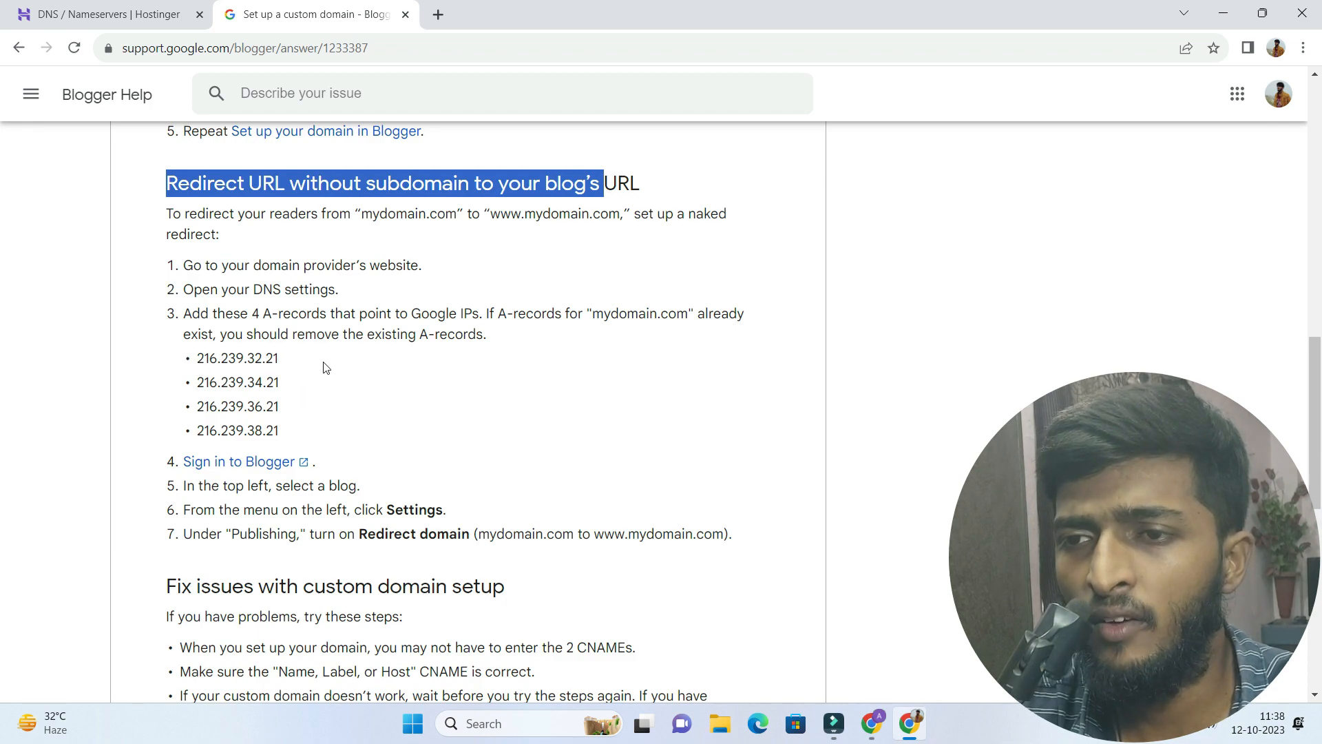
{"action": "scroll", "coordinate": [301, 383], "scroll_direction": "up", "scroll_amount": 1}
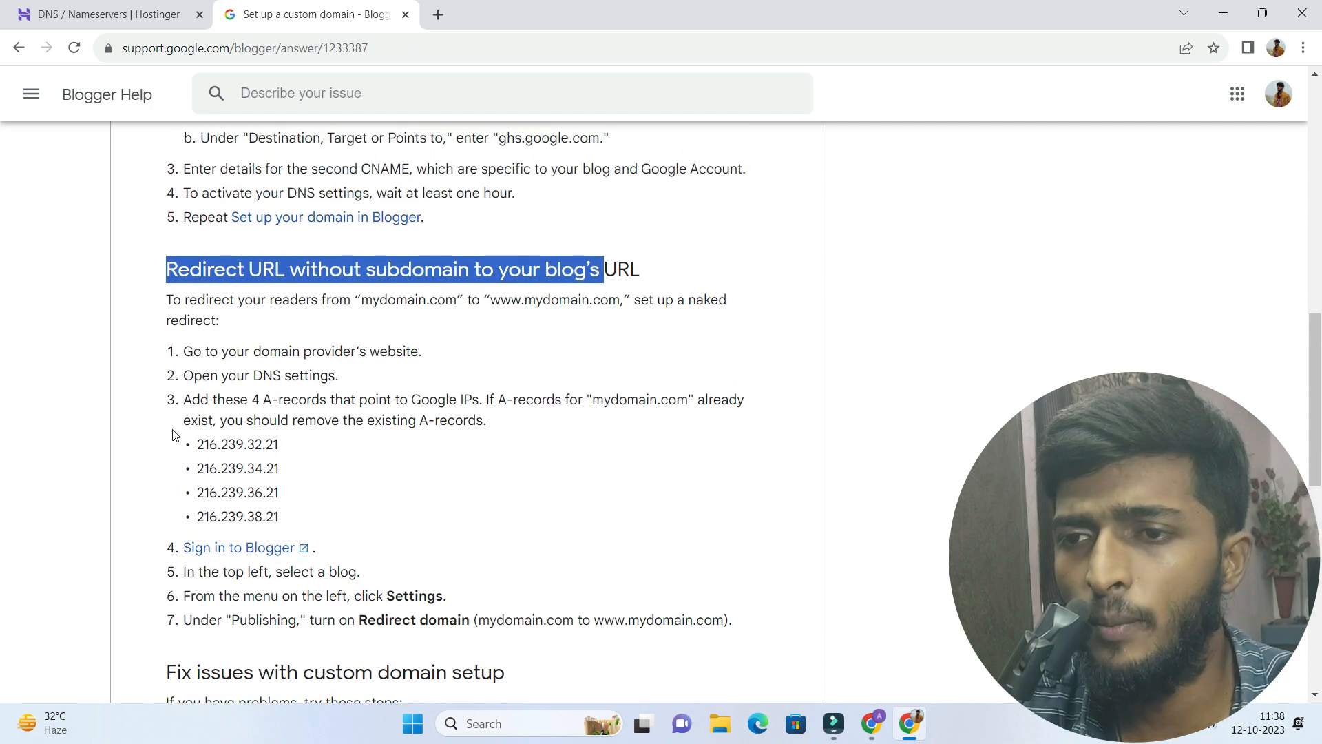
{"action": "left_click_drag", "start_coordinate": [279, 444], "coordinate": [196, 444]}
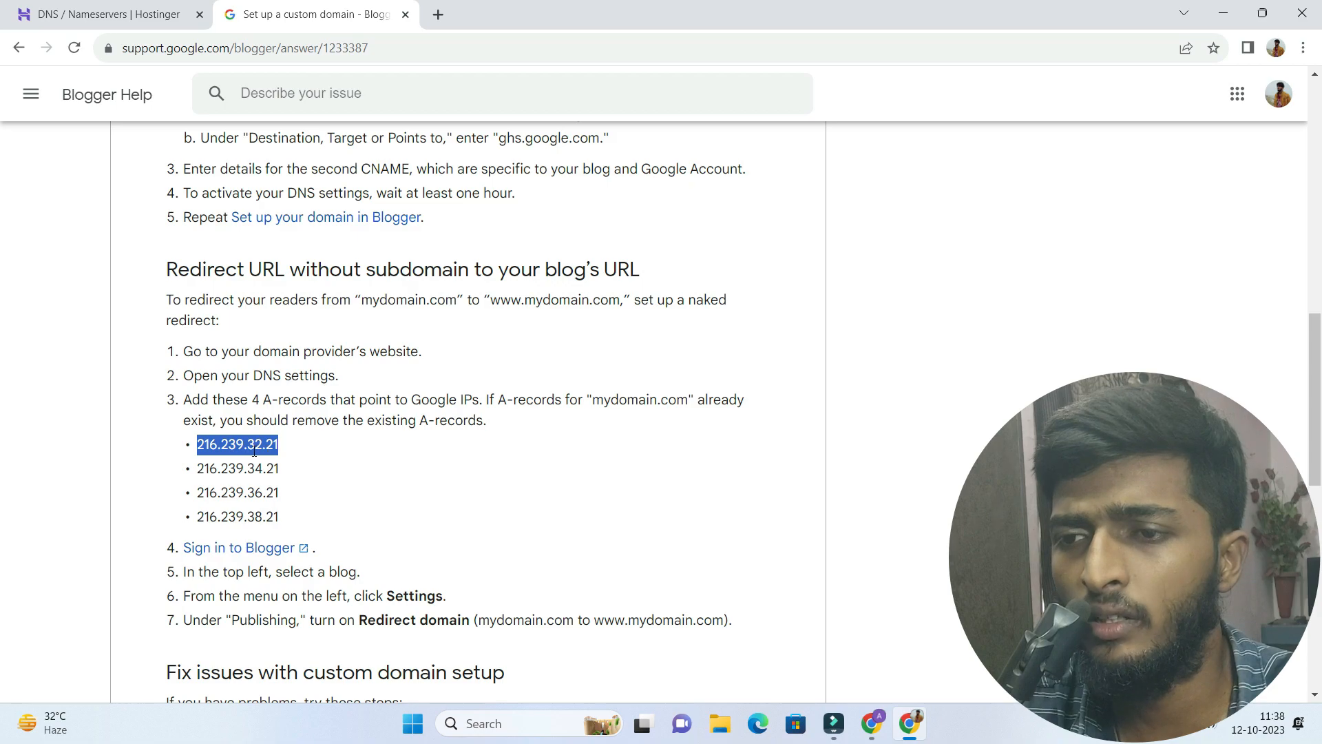
{"action": "right_click", "coordinate": [278, 449]}
{"action": "left_click", "coordinate": [278, 459]}
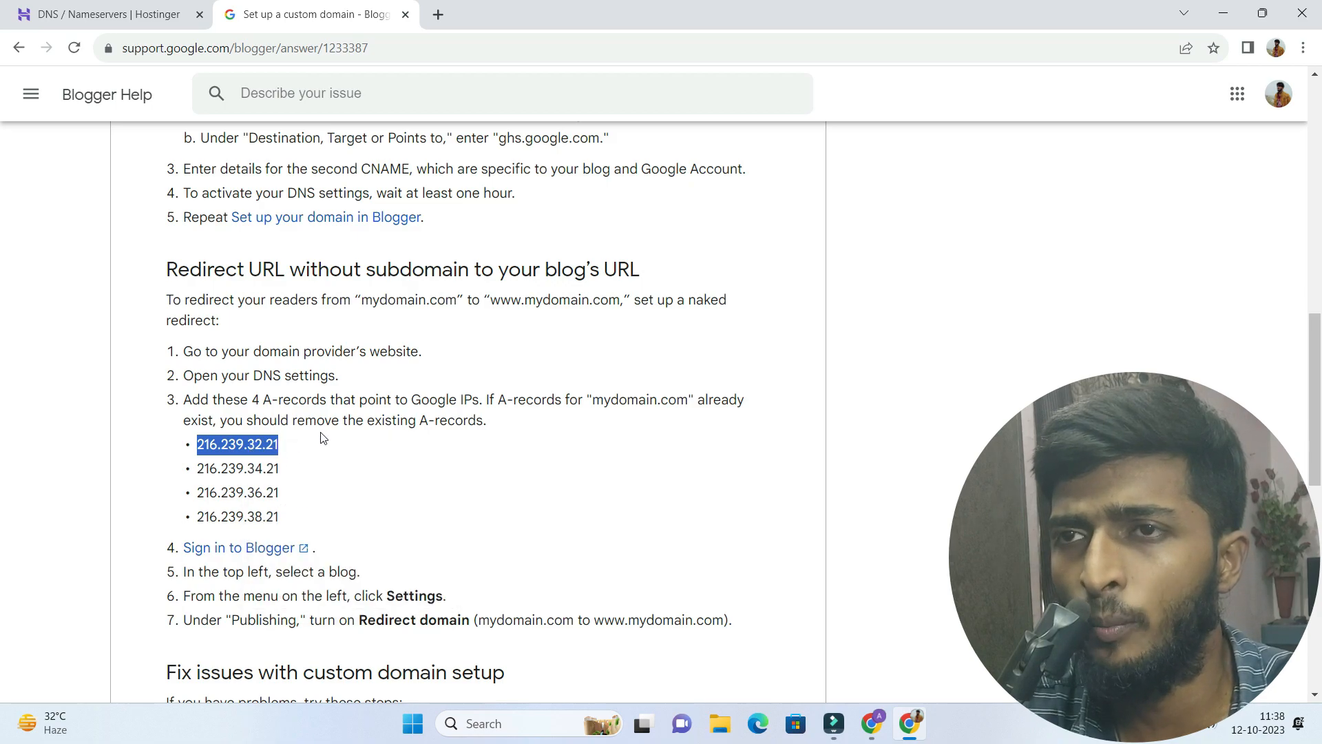
Add an A record named @ pointing to 216.239.32.21 with TTL 14400 in Hostinger's DNS records of theamantech.in
{"action": "left_click", "coordinate": [110, 15]}
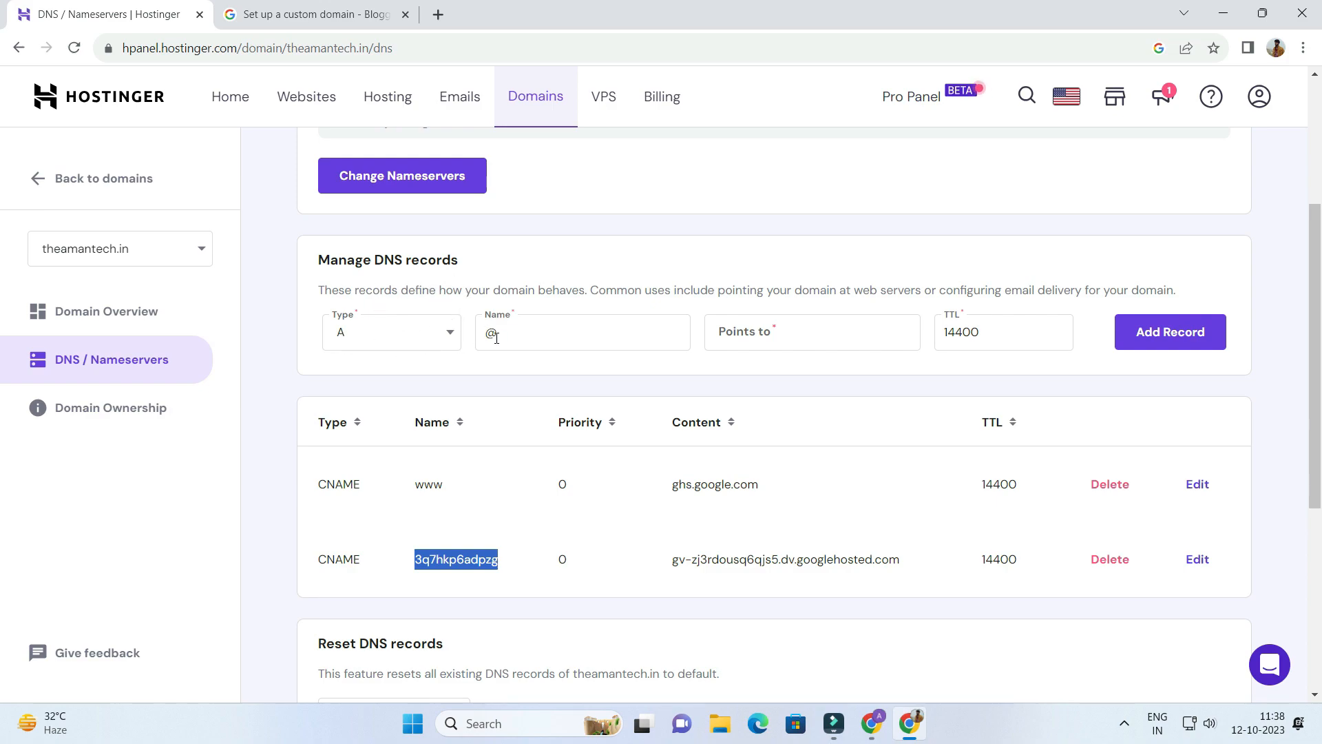
{"action": "left_click", "coordinate": [784, 331]}
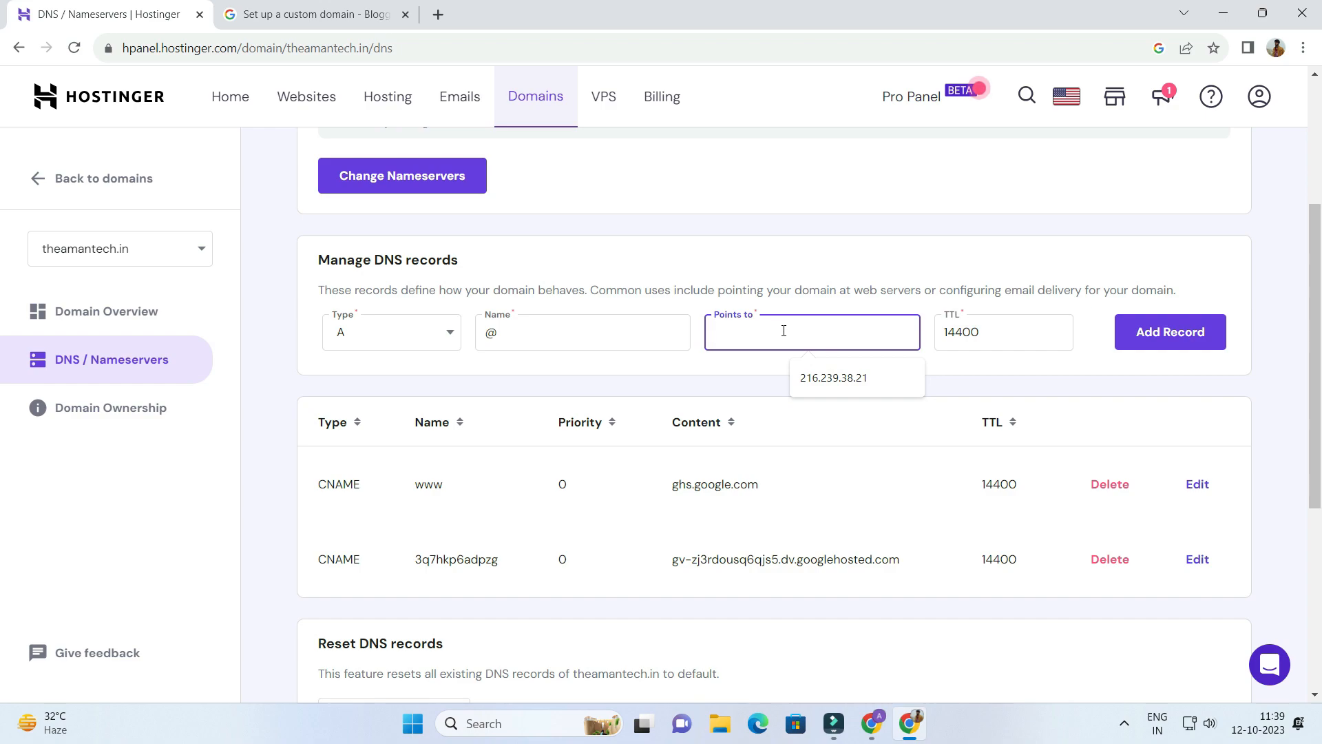
{"action": "right_click", "coordinate": [750, 332]}
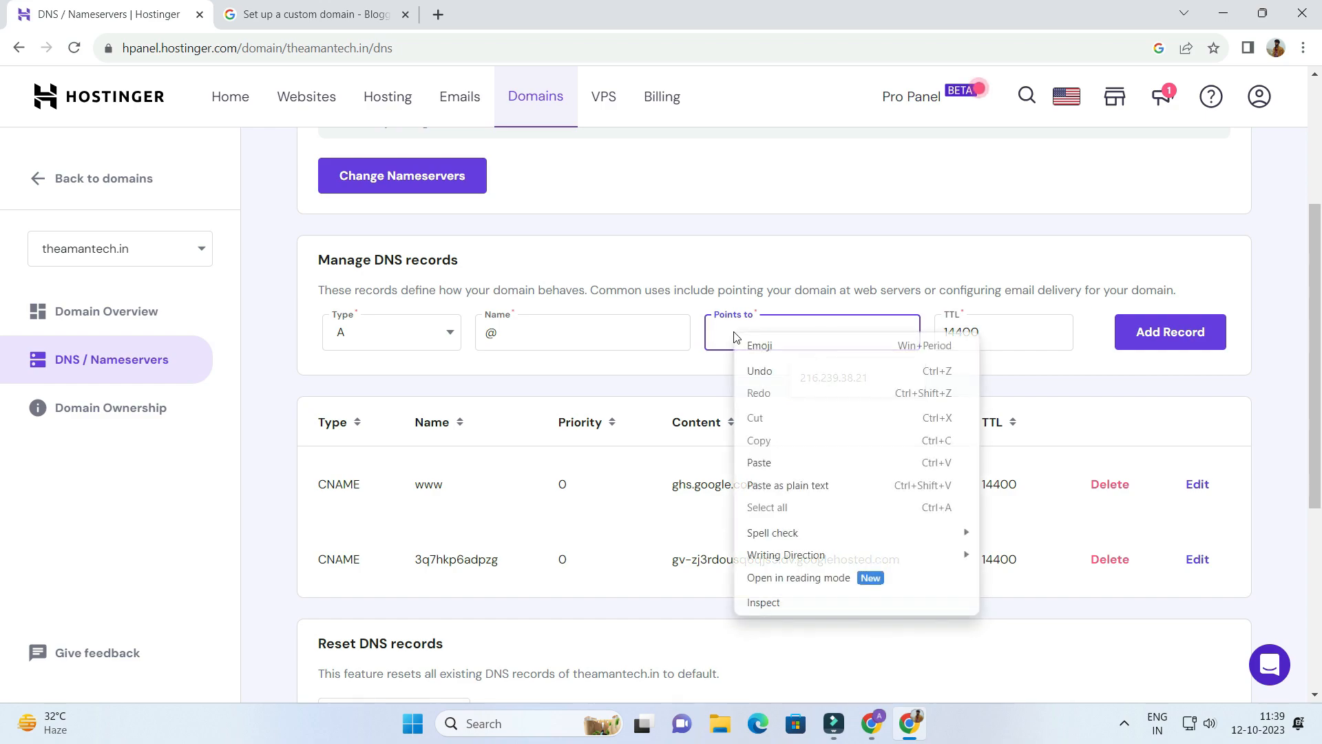
{"action": "left_click", "coordinate": [752, 458]}
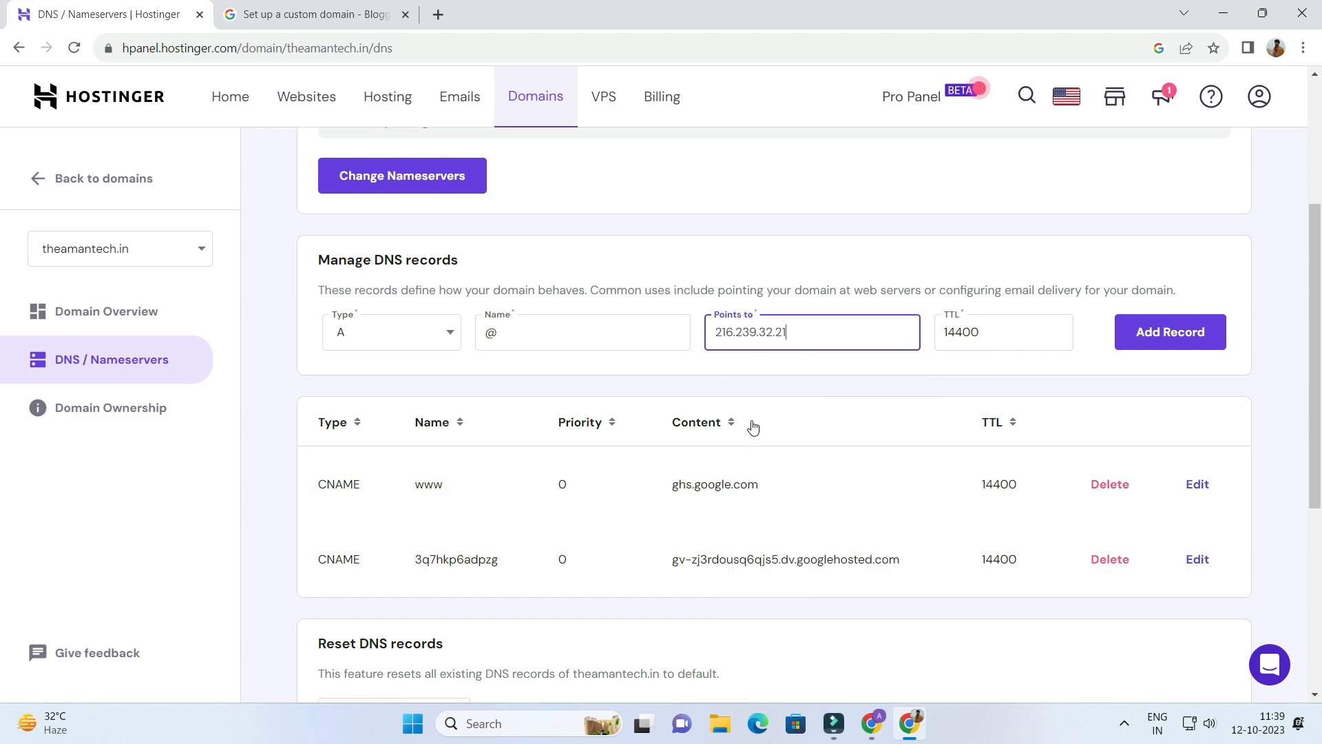
{"action": "left_click", "coordinate": [1166, 338]}
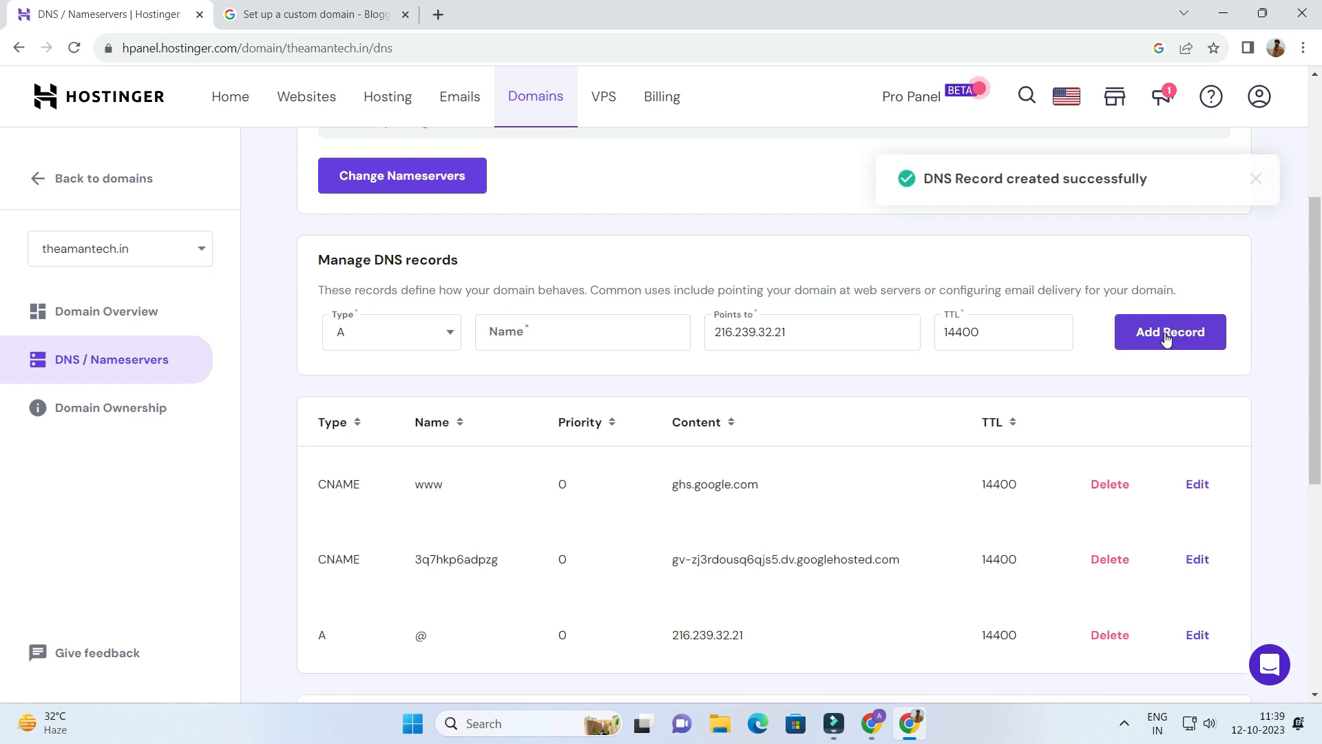
{"action": "scroll", "coordinate": [528, 478], "scroll_direction": "down", "scroll_amount": 2}
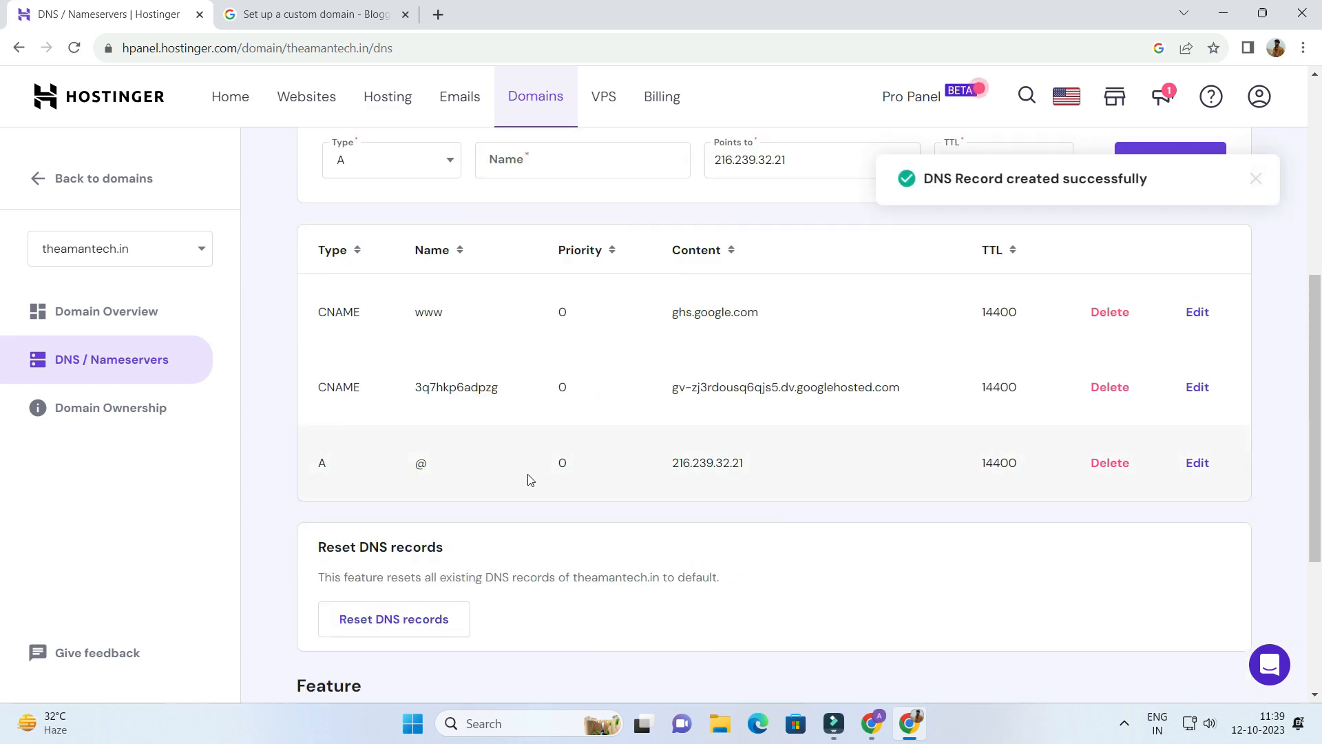
{"action": "scroll", "coordinate": [528, 467], "scroll_direction": "up", "scroll_amount": 2}
Copy the second A-record IP, 216.239.34.21, from the Blogger help page on redirecting a URL without subdomain
{"action": "left_click", "coordinate": [265, 15]}
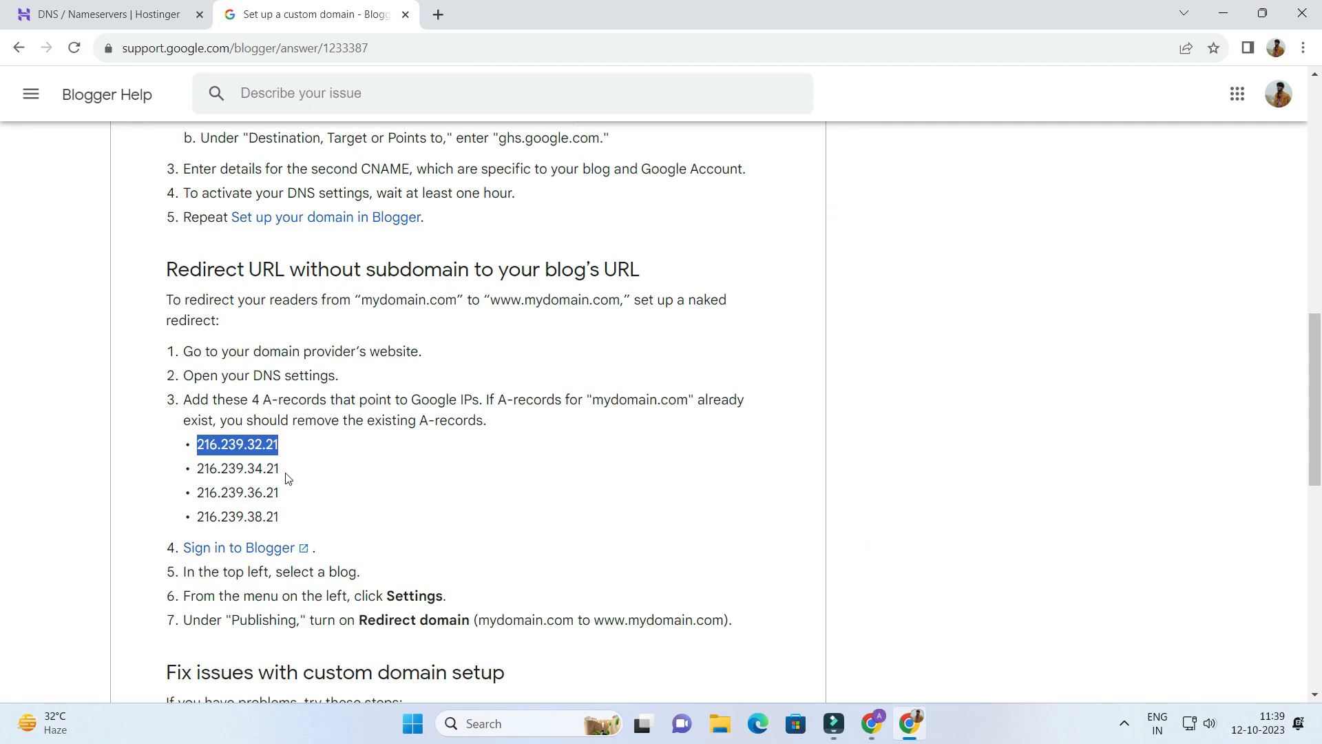
{"action": "left_click_drag", "start_coordinate": [283, 469], "coordinate": [199, 468]}
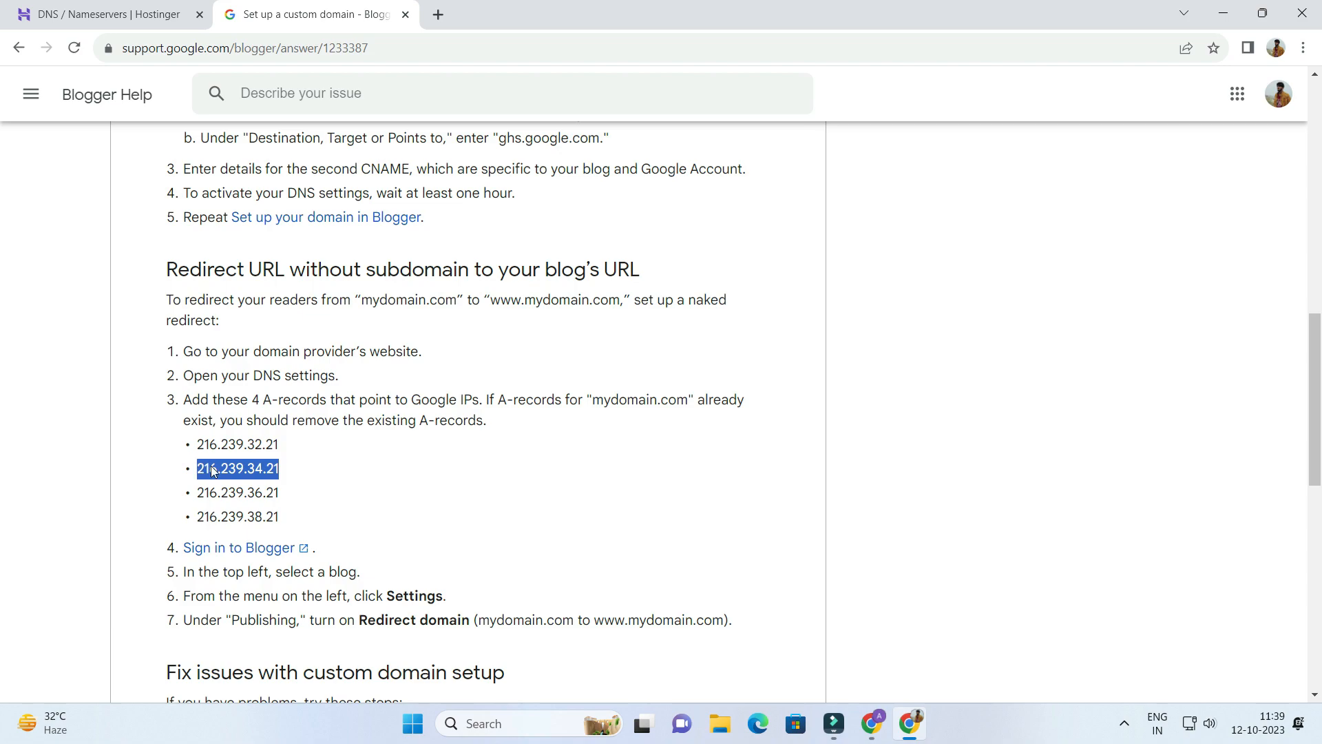
{"action": "right_click", "coordinate": [212, 471]}
{"action": "left_click", "coordinate": [233, 481]}
Fill in a new A record for theamantech.in in Hostinger with name @ and target 216.239.34.21
{"action": "left_click", "coordinate": [110, 14]}
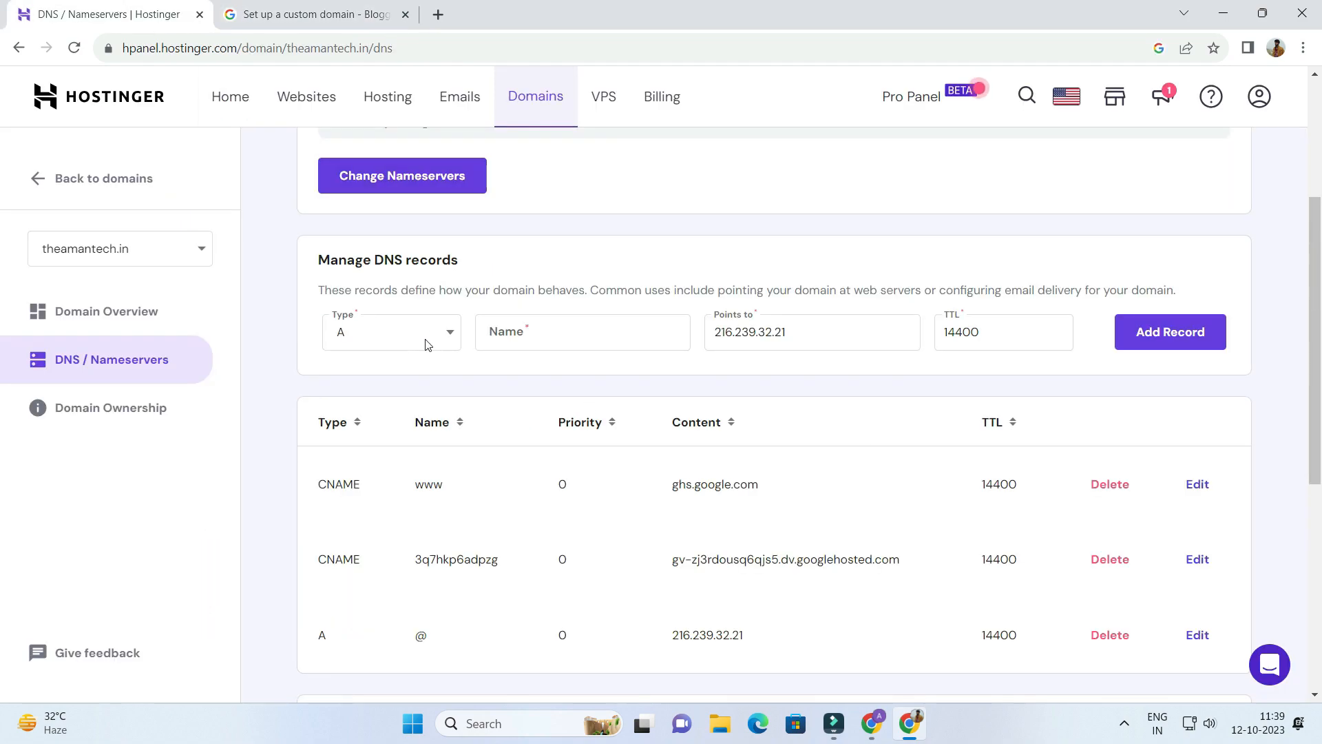
{"action": "left_click", "coordinate": [545, 333]}
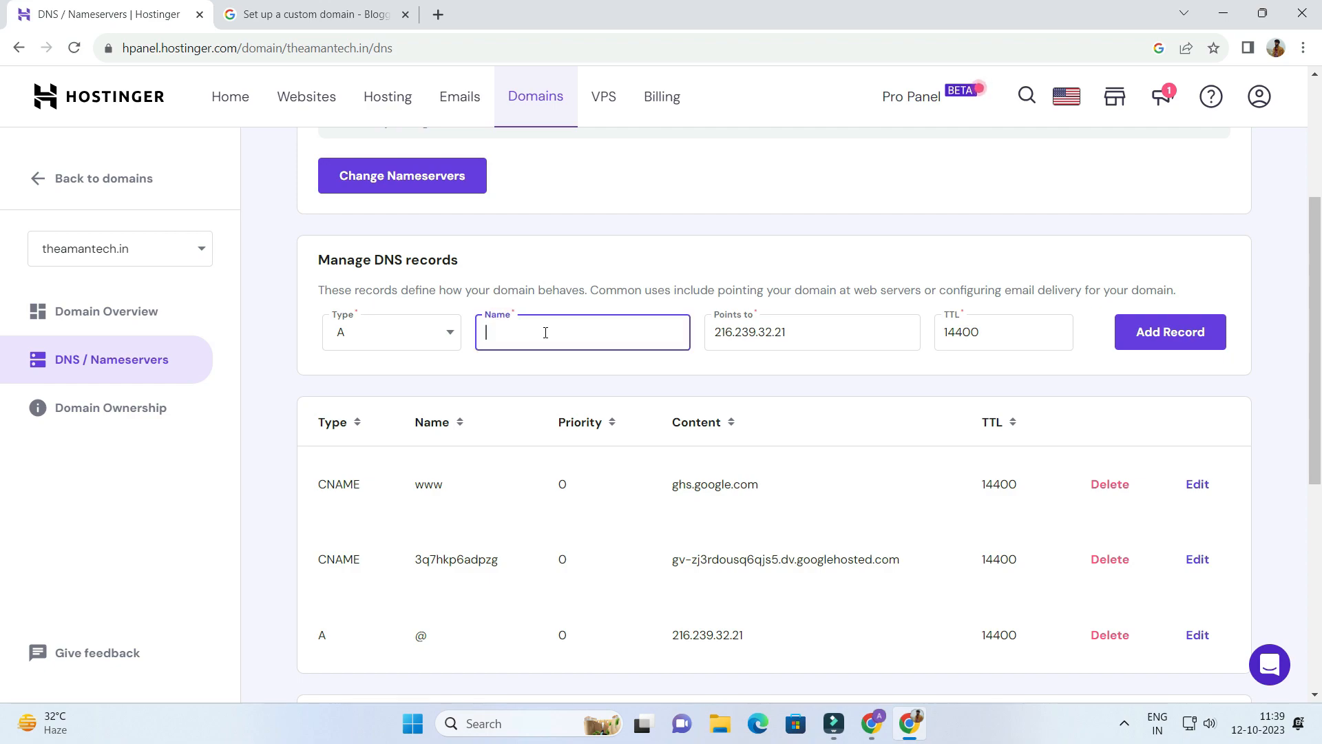
{"action": "type", "text": "@"}
{"action": "left_click_drag", "start_coordinate": [798, 336], "coordinate": [713, 334]}
{"action": "key", "text": "BackSpace"}
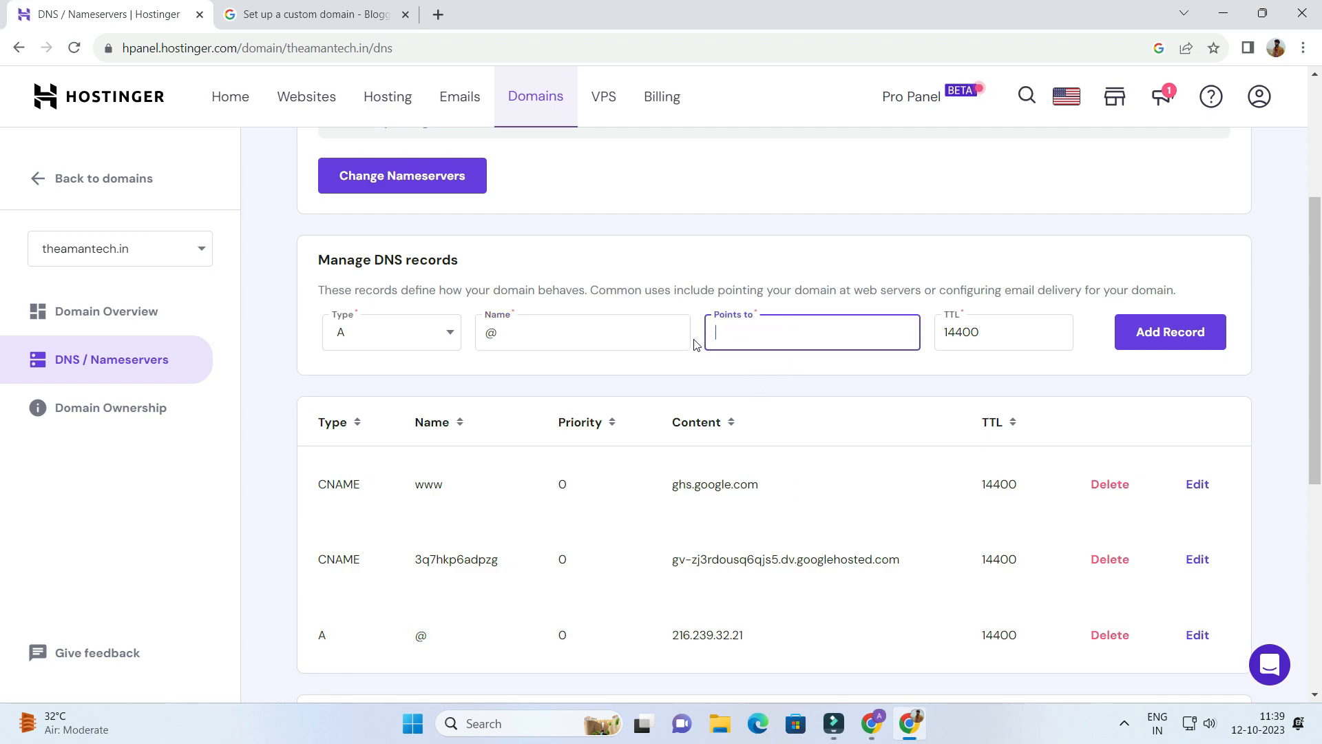
{"action": "right_click", "coordinate": [732, 334]}
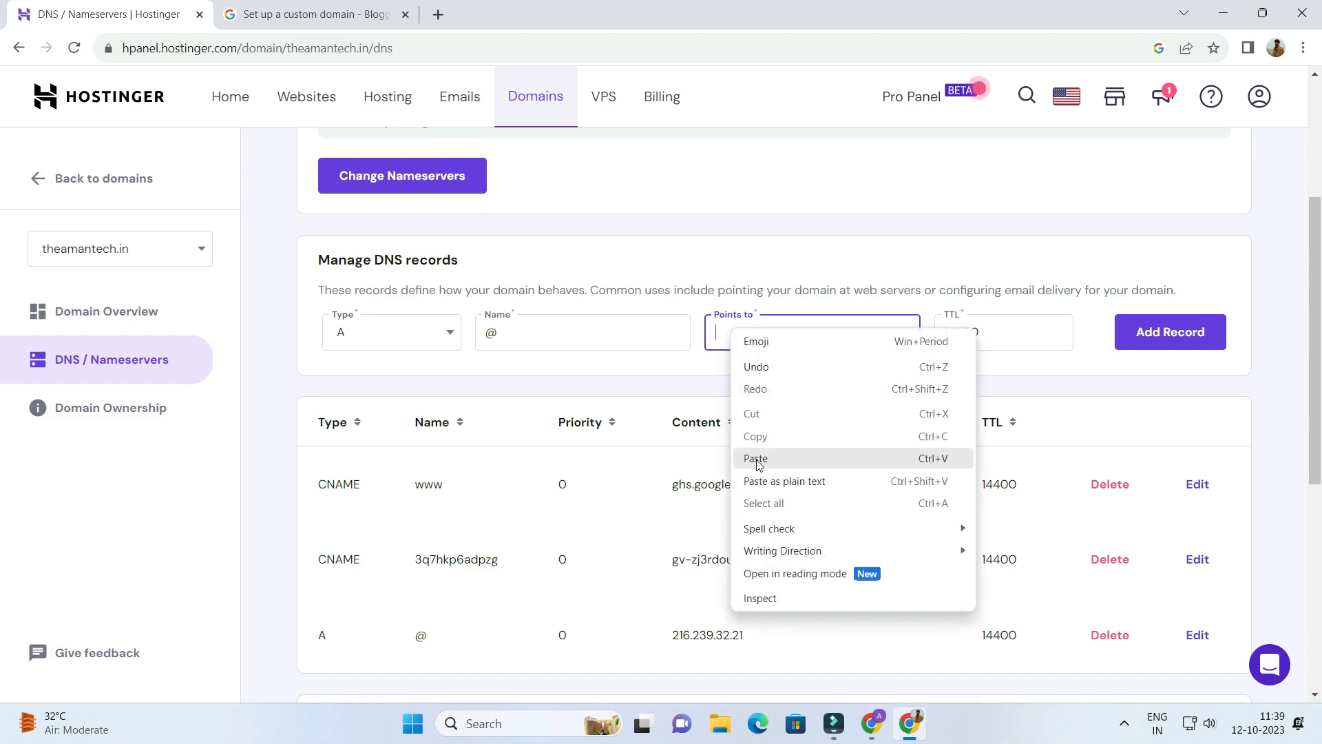
{"action": "left_click", "coordinate": [762, 458]}
{"action": "left_click", "coordinate": [359, 14]}
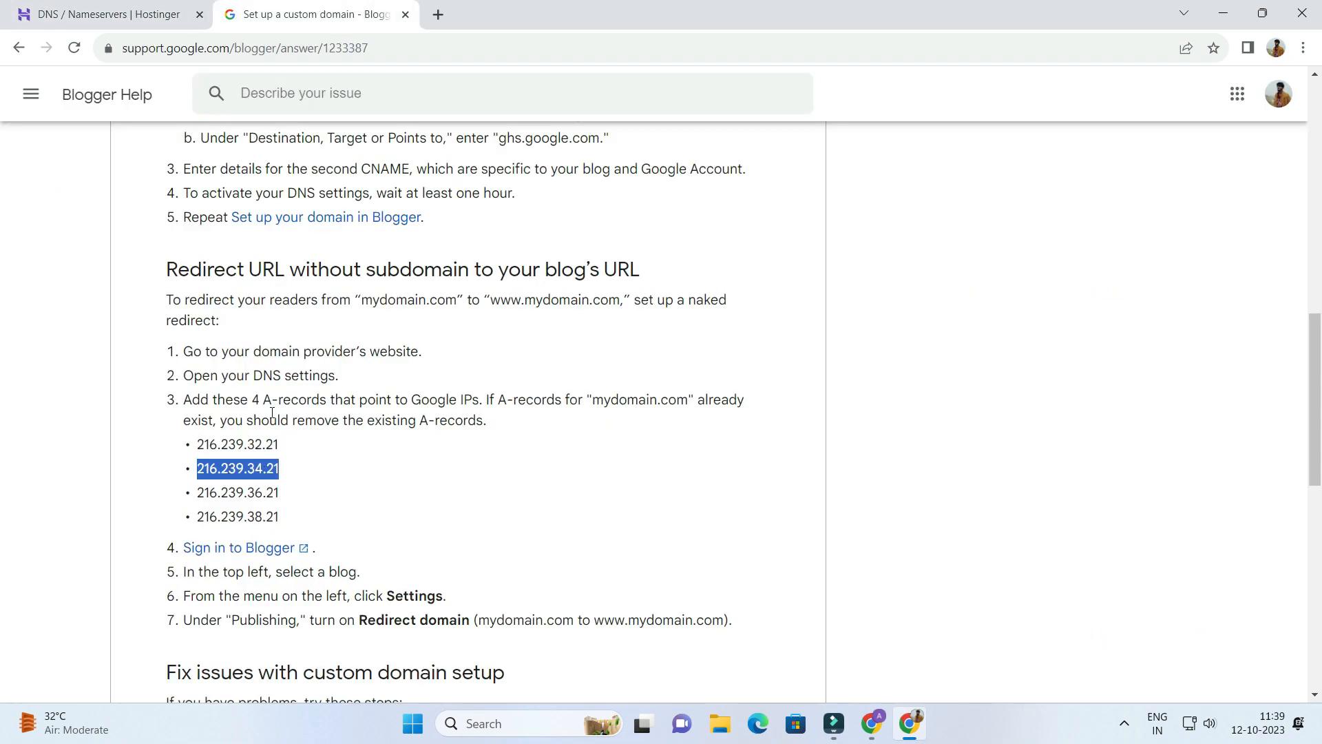
{"action": "left_click", "coordinate": [97, 14]}
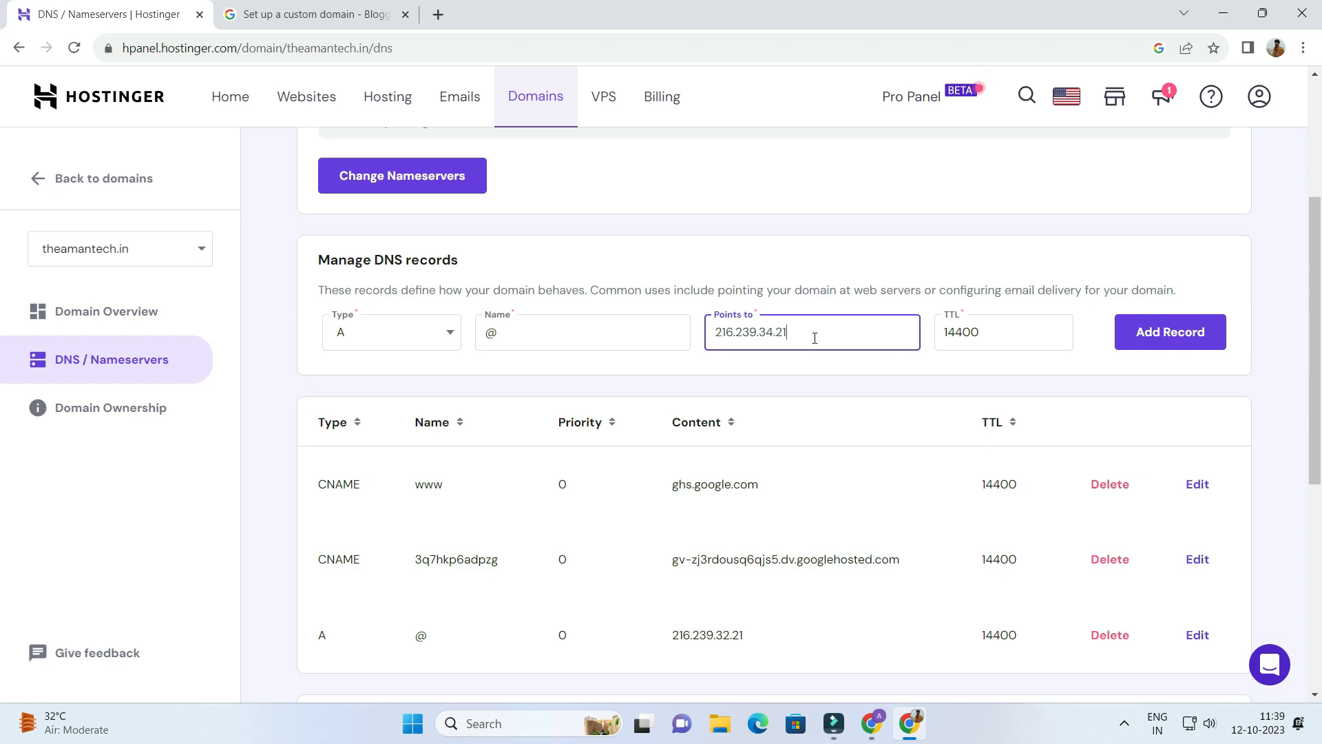
Add the 216.239.34.21 record to the DNS zone, confirming it as an additional A record
{"action": "left_click", "coordinate": [1165, 333]}
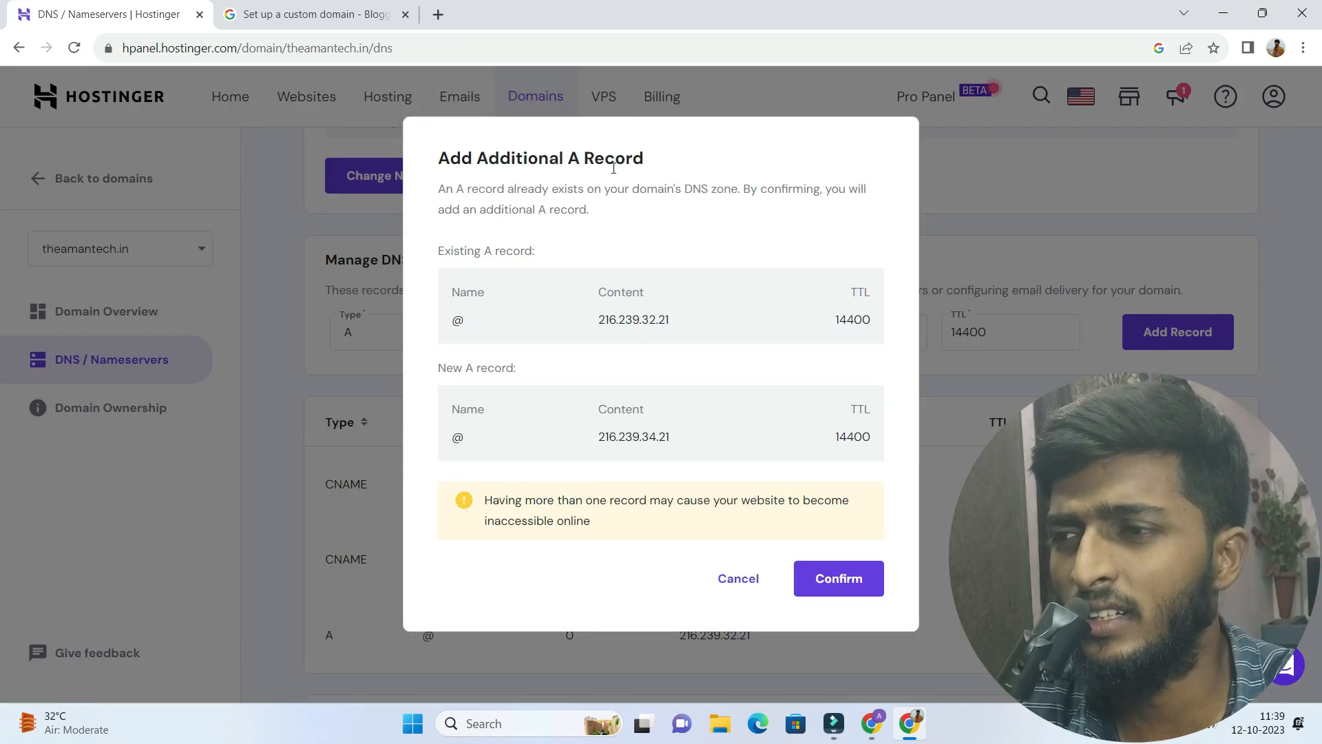
{"action": "left_click", "coordinate": [843, 579]}
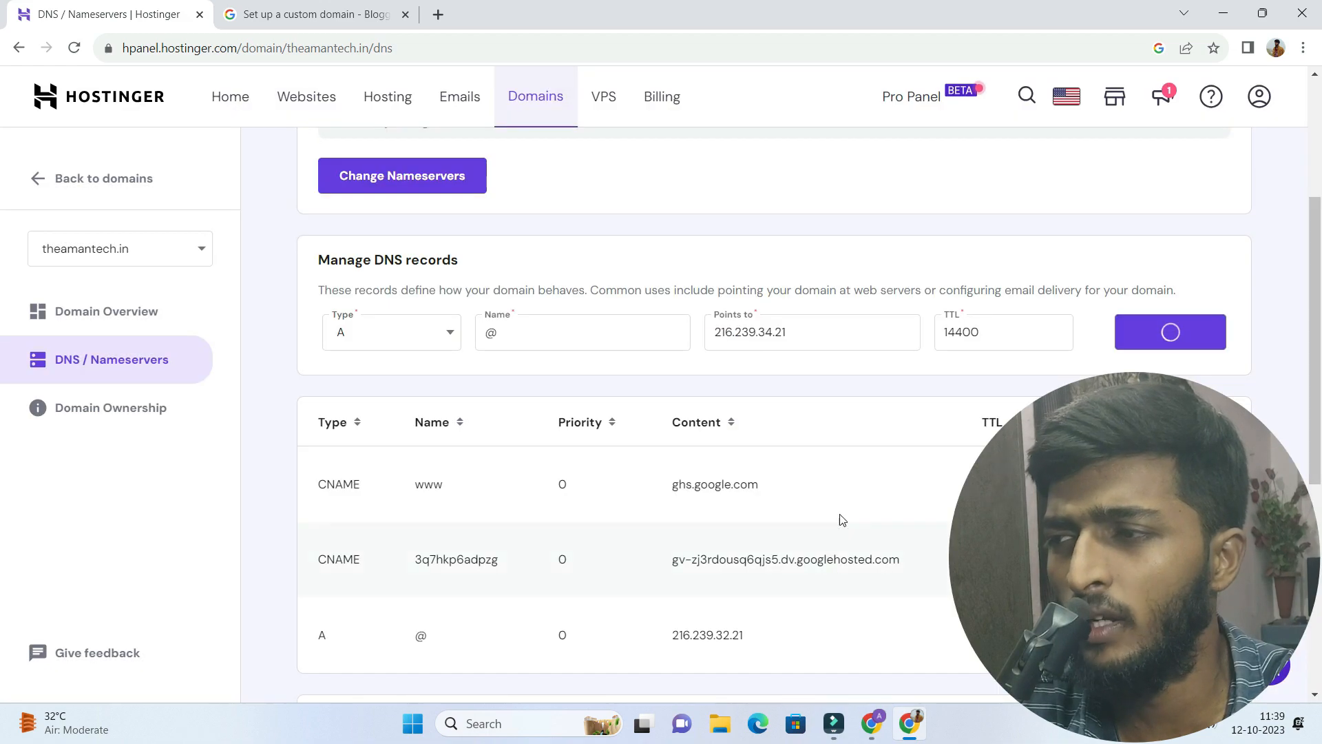
{"action": "scroll", "coordinate": [644, 420], "scroll_direction": "down", "scroll_amount": 3}
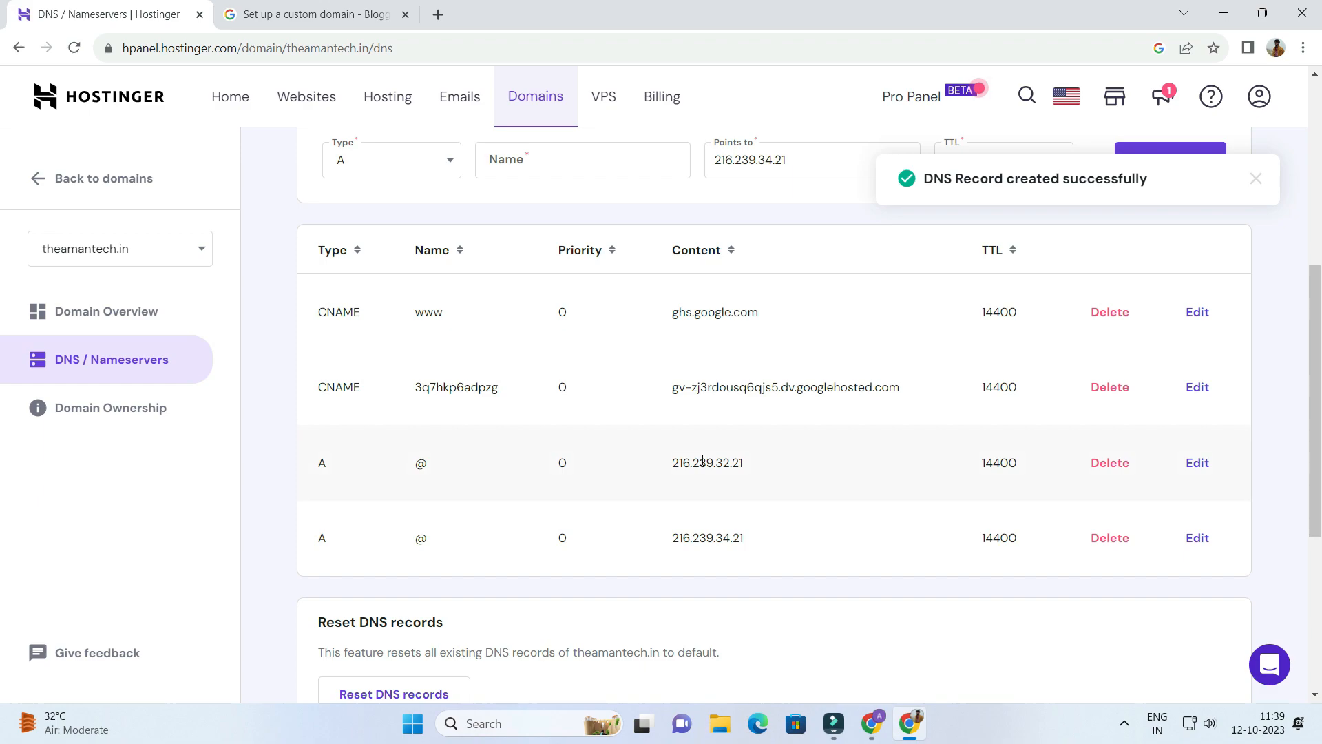
{"action": "scroll", "coordinate": [706, 468], "scroll_direction": "up", "scroll_amount": 3}
Return to the Blogger help page and copy the third A-record IP, 216.239.36.21
{"action": "left_click", "coordinate": [328, 8]}
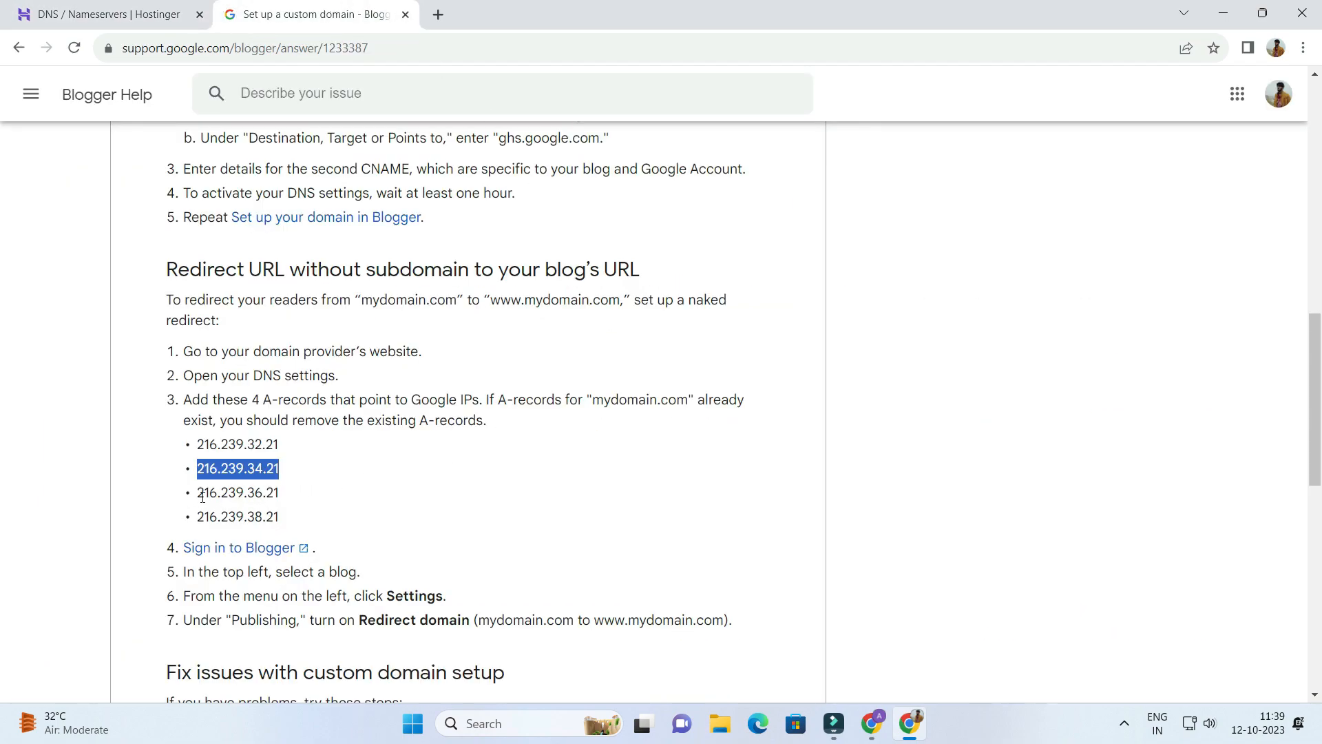
{"action": "left_click", "coordinate": [301, 499]}
{"action": "double_click", "coordinate": [230, 492]}
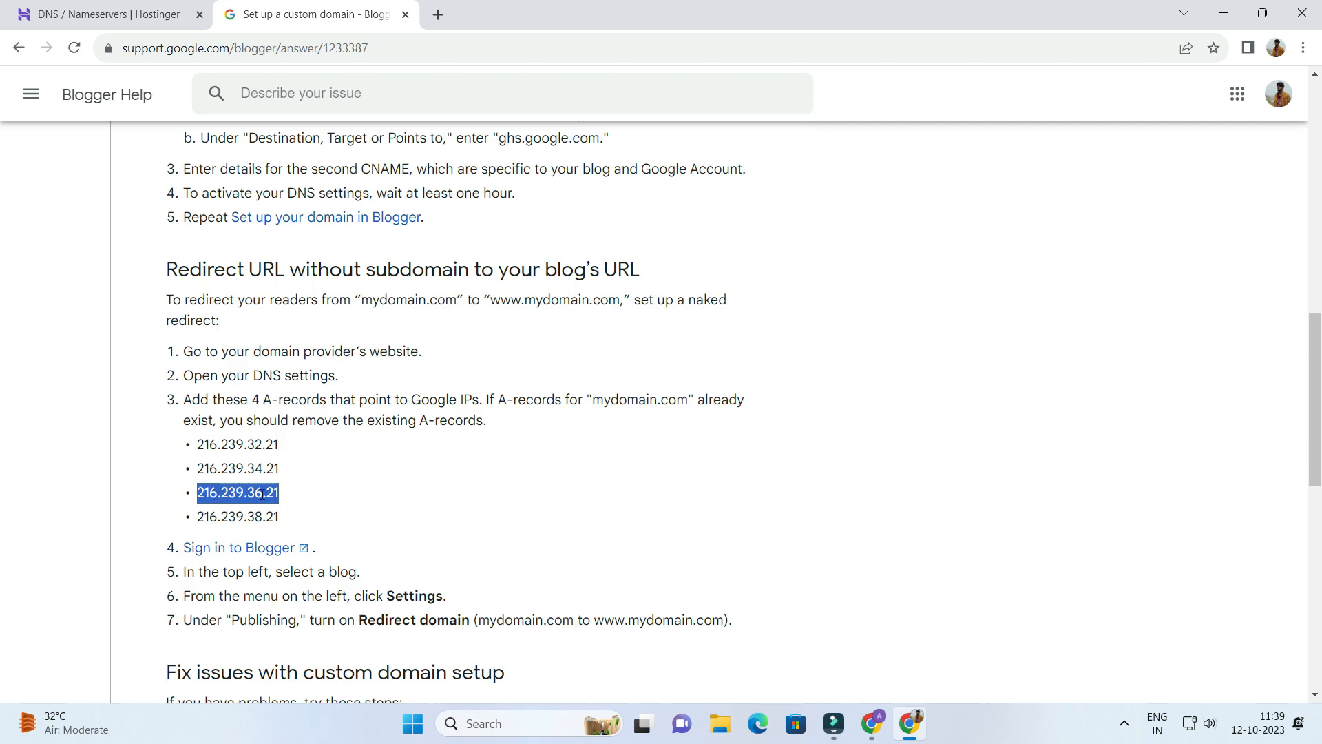
{"action": "right_click", "coordinate": [263, 493]}
{"action": "left_click", "coordinate": [289, 508]}
Fill in another A record in Hostinger's DNS form with name @ and target 216.239.36.21
{"action": "left_click", "coordinate": [104, 14]}
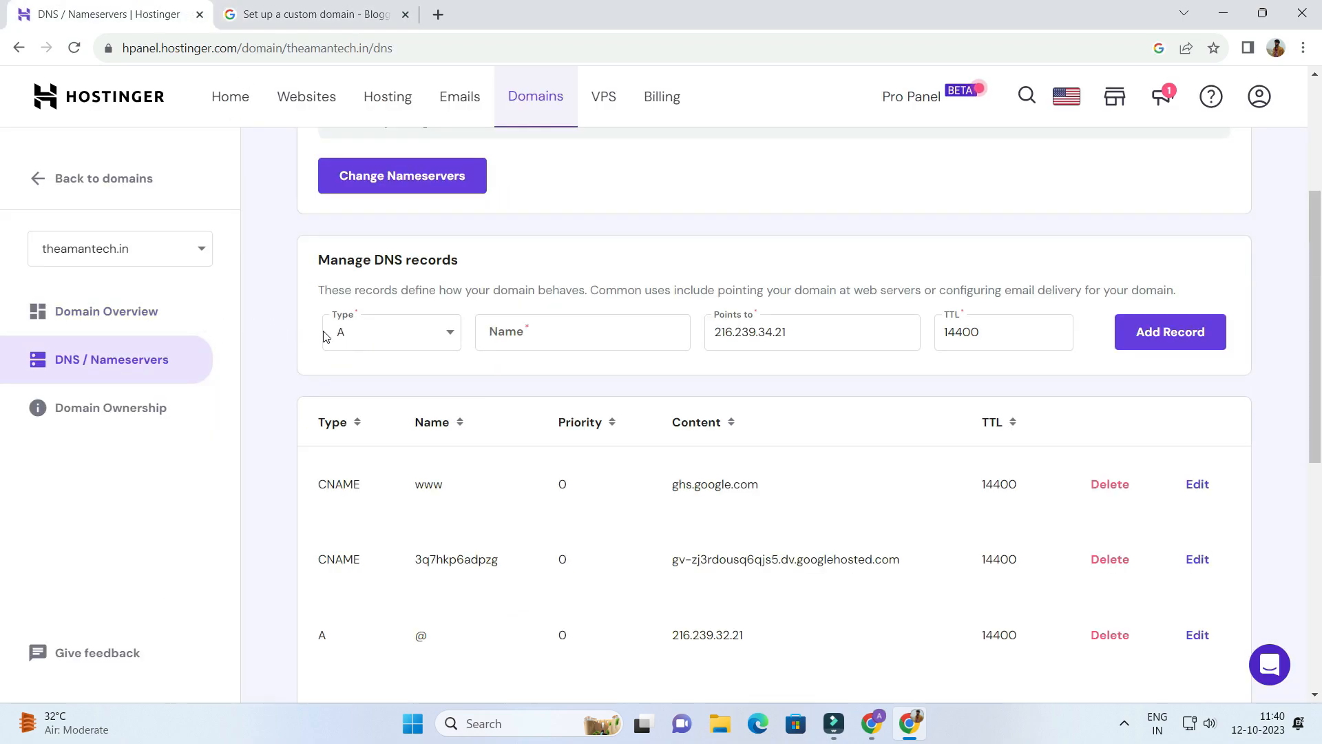
{"action": "left_click", "coordinate": [559, 337]}
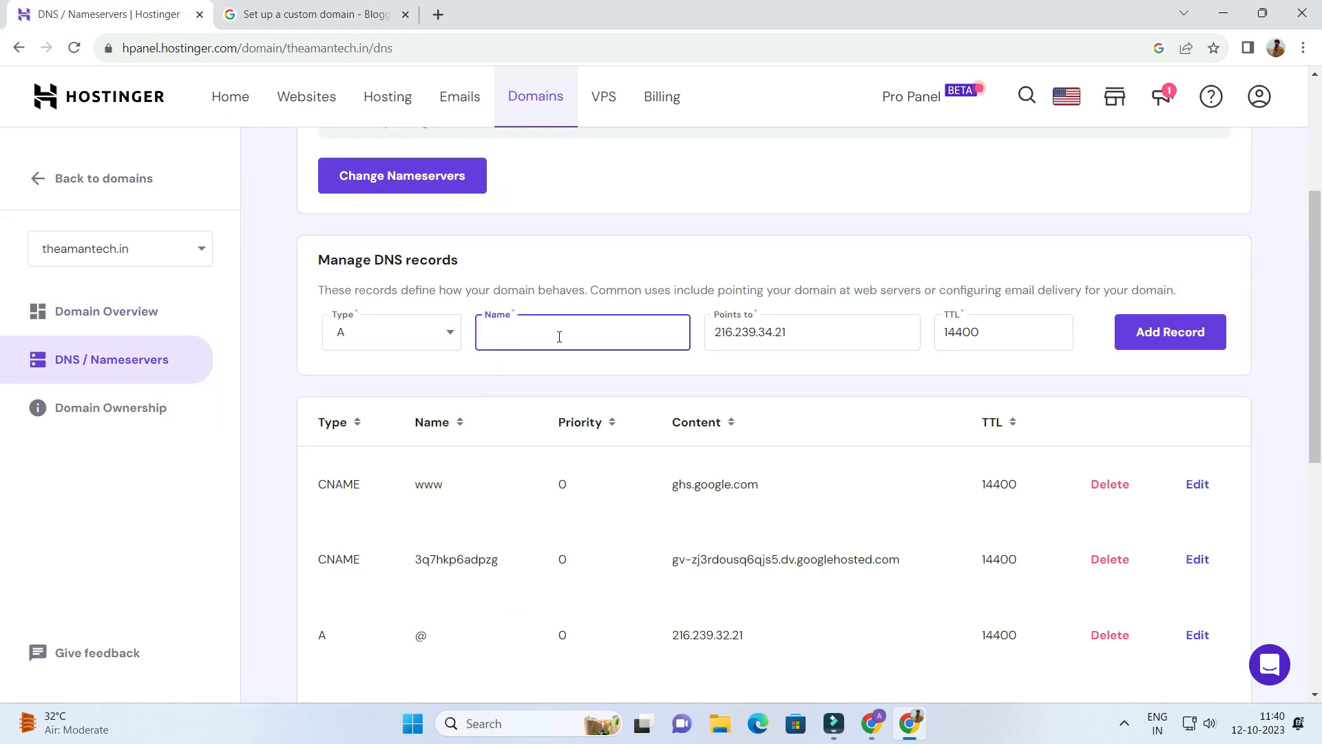
{"action": "type", "text": "@"}
{"action": "scroll", "coordinate": [711, 605], "scroll_direction": "down", "scroll_amount": 4}
{"action": "scroll", "coordinate": [758, 537], "scroll_direction": "up", "scroll_amount": 1}
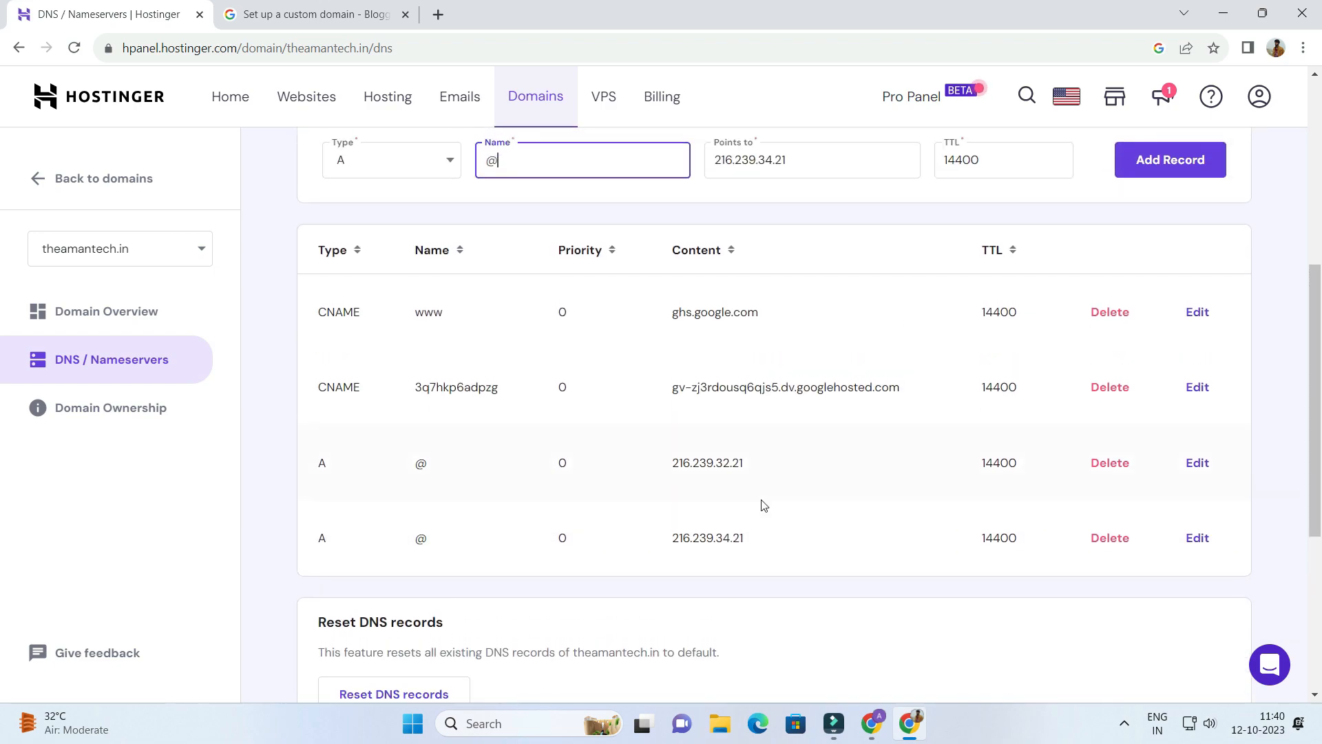
{"action": "scroll", "coordinate": [757, 486], "scroll_direction": "up", "scroll_amount": 3}
{"action": "left_click_drag", "start_coordinate": [800, 425], "coordinate": [666, 423]}
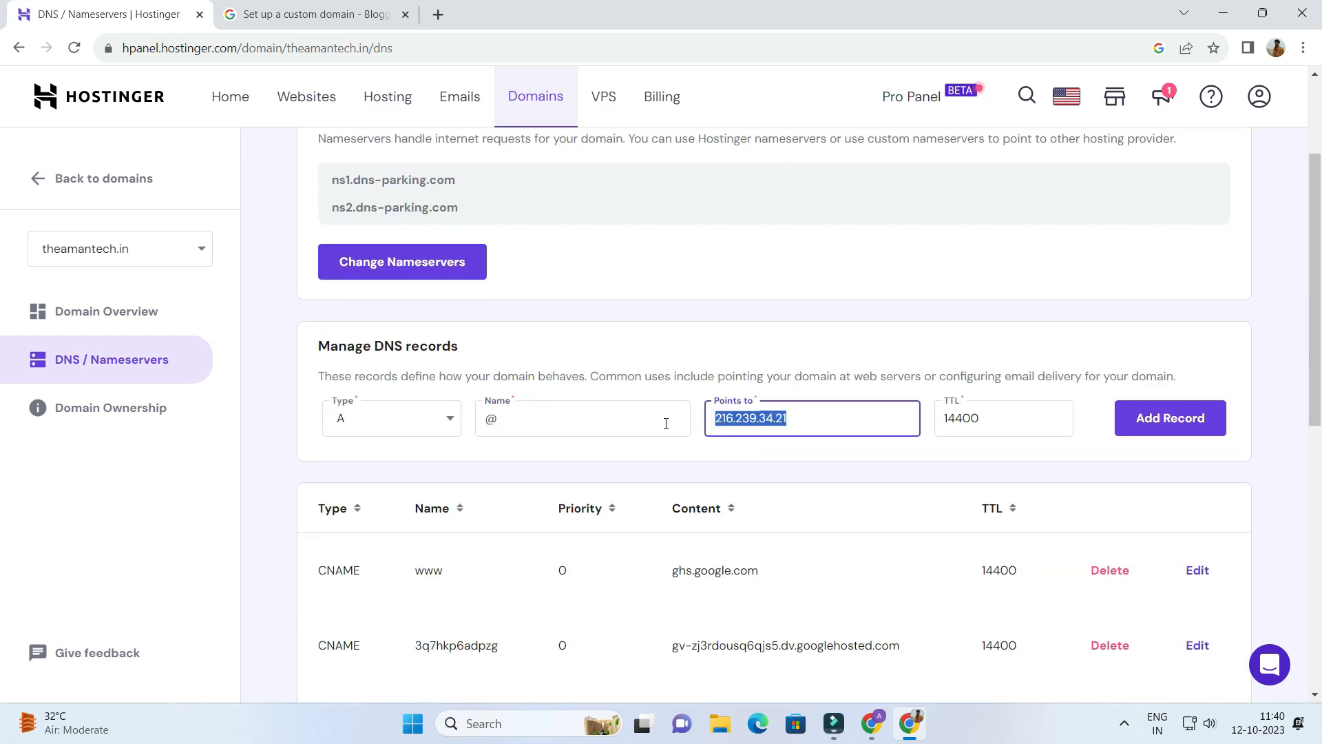
{"action": "key", "text": "BackSpace"}
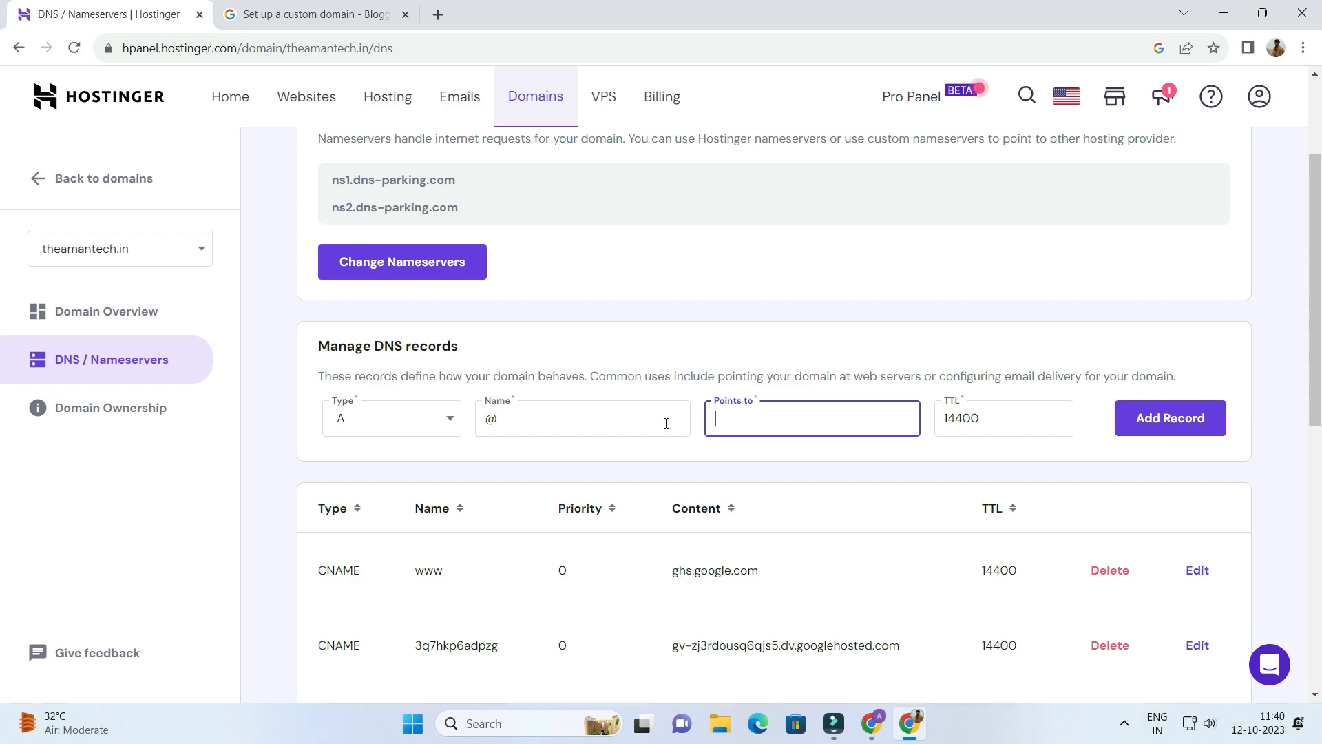
{"action": "right_click", "coordinate": [790, 421]}
{"action": "left_click", "coordinate": [806, 286]}
{"action": "left_click", "coordinate": [319, 10]}
{"action": "left_click", "coordinate": [88, 9]}
Add the 216.239.36.21 record to the DNS zone, confirming it as an additional A record
{"action": "left_click", "coordinate": [1158, 420]}
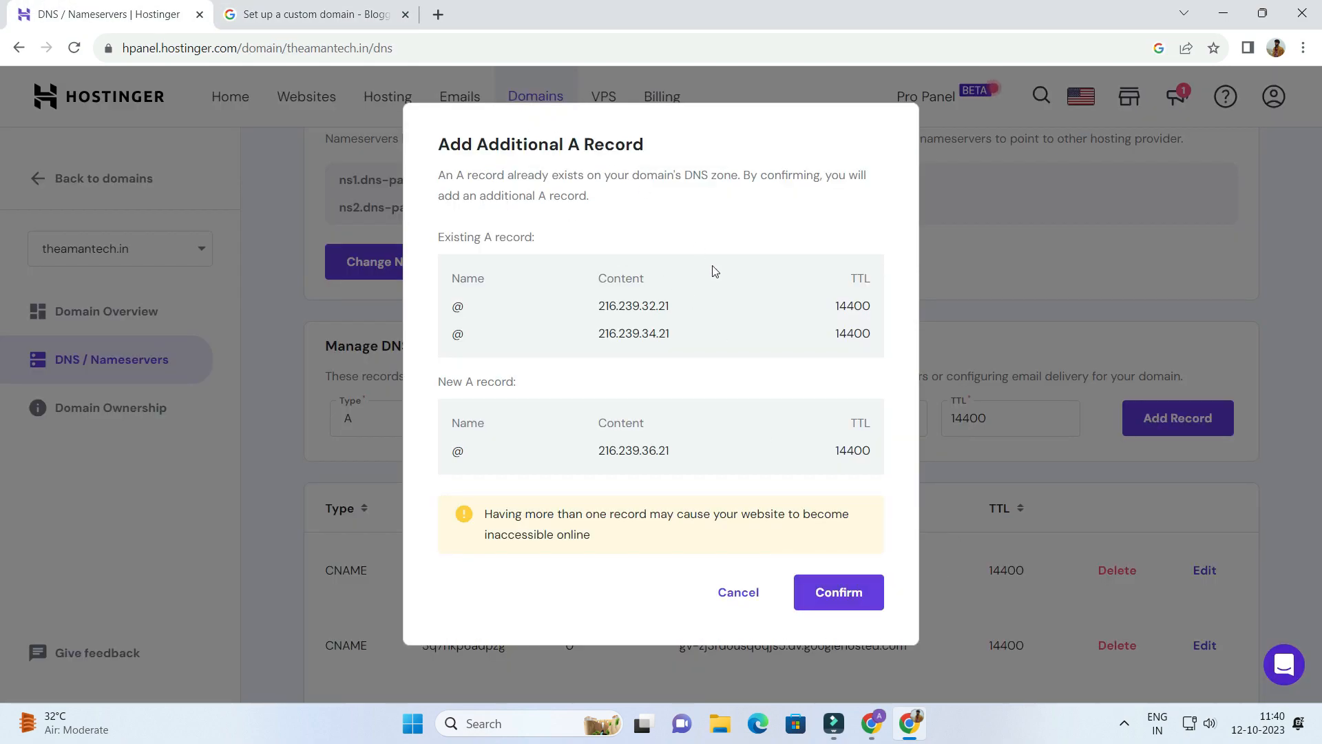
{"action": "left_click", "coordinate": [839, 594]}
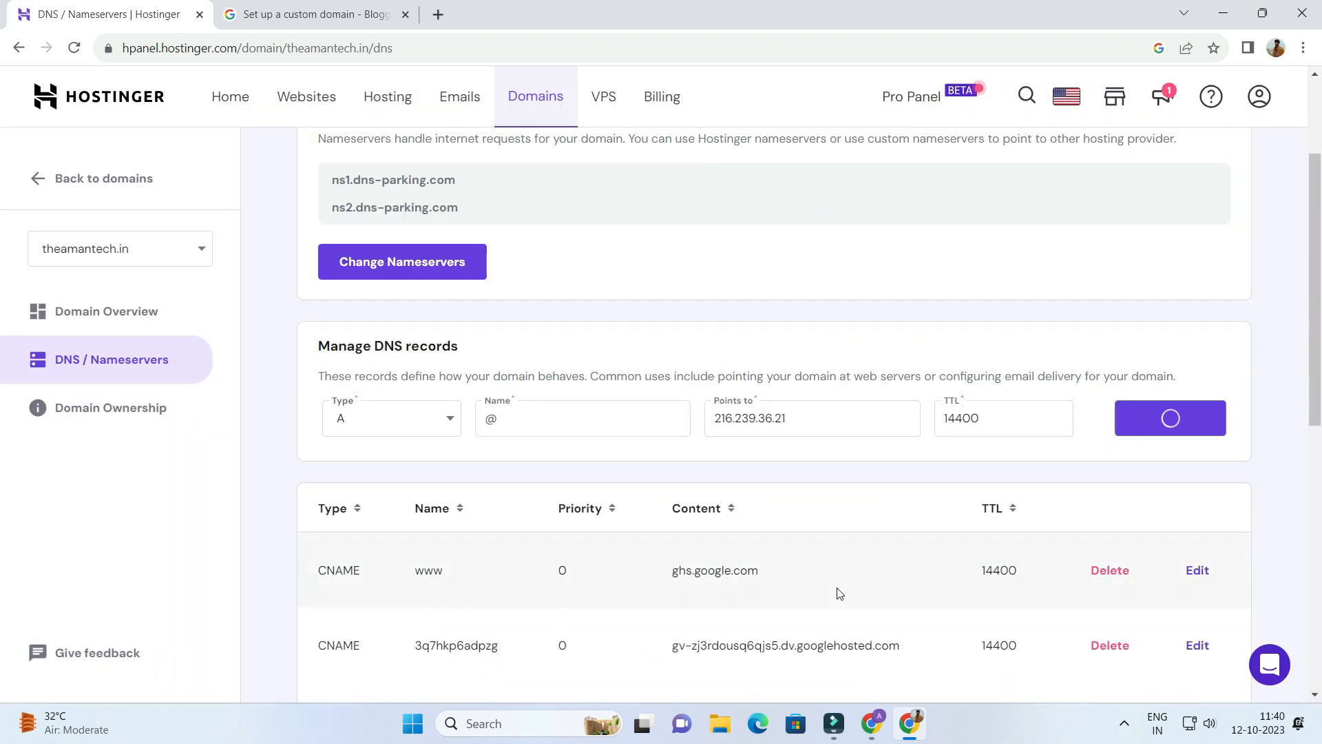
{"action": "scroll", "coordinate": [895, 446], "scroll_direction": "down", "scroll_amount": 6}
{"action": "scroll", "coordinate": [503, 181], "scroll_direction": "up", "scroll_amount": 3}
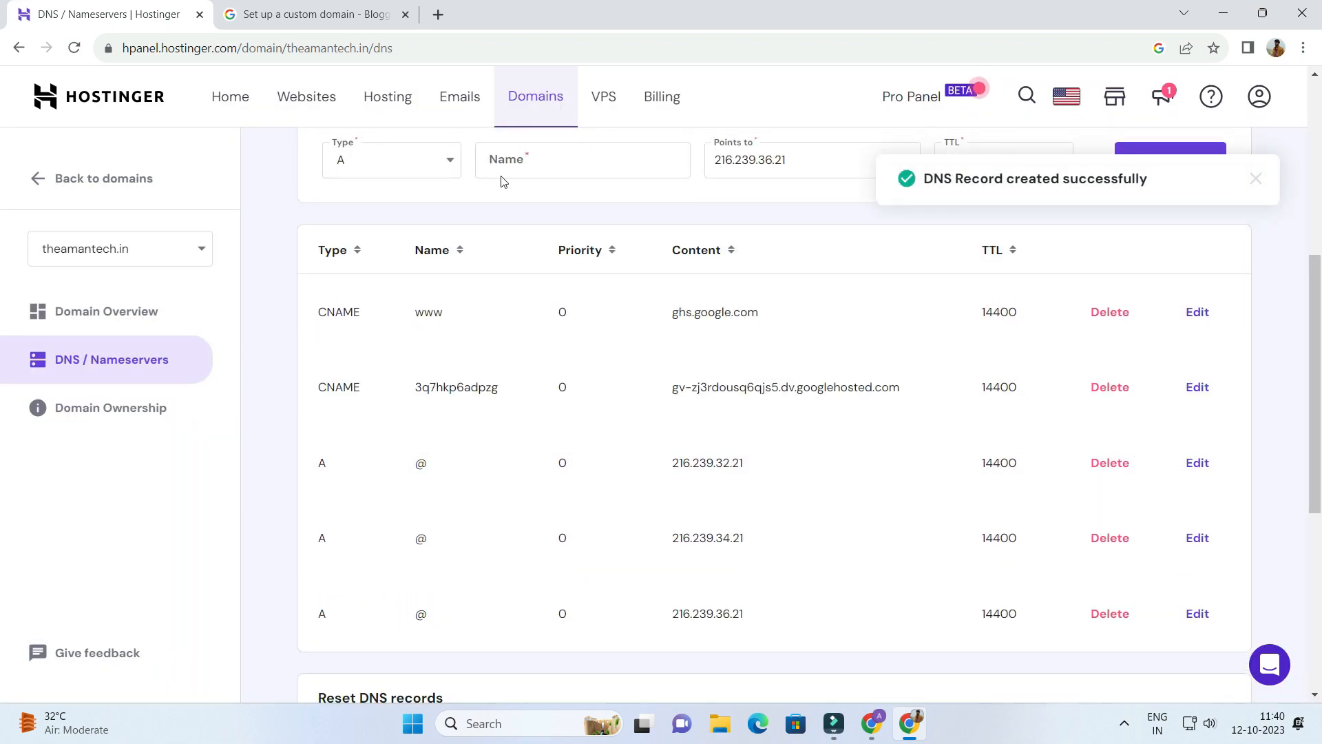
Return to the Blogger help page and copy the fourth A-record IP, 216.239.38.21
{"action": "key", "text": "ctrl+Tab"}
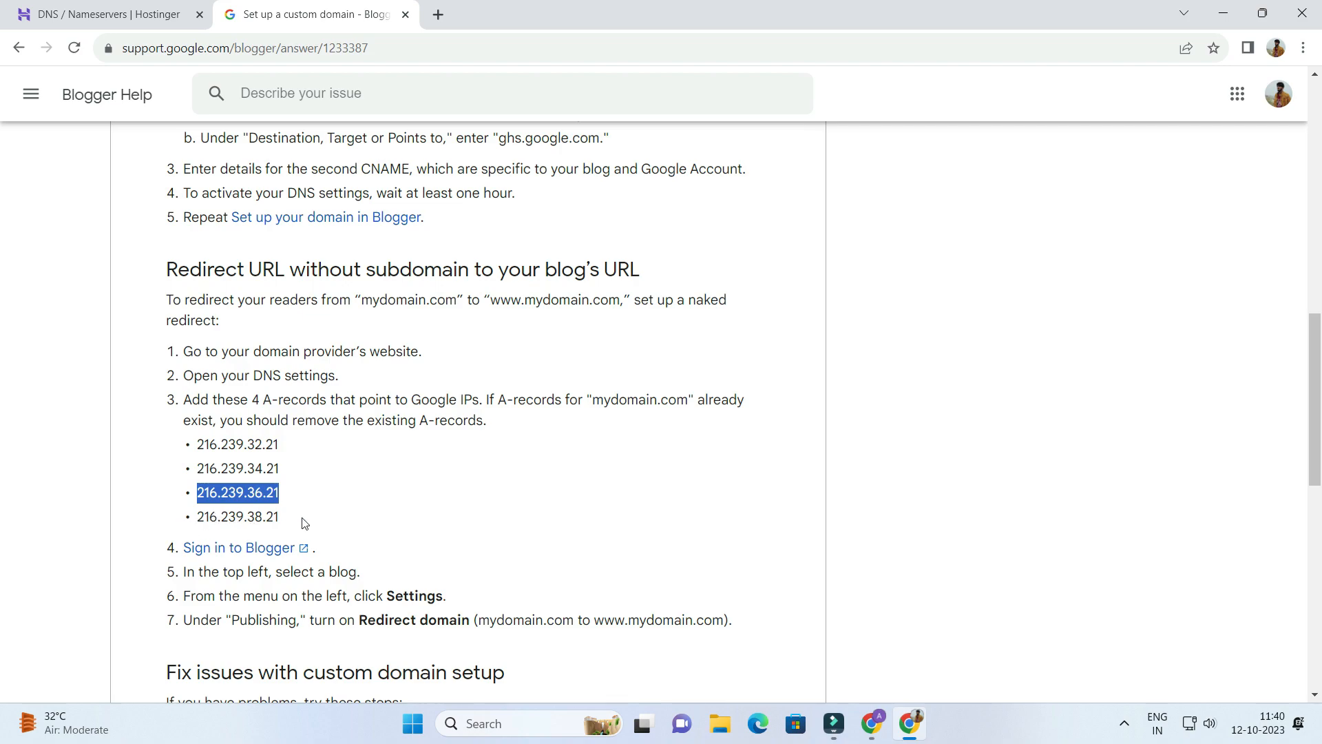
{"action": "left_click_drag", "start_coordinate": [279, 516], "coordinate": [198, 517]}
{"action": "right_click", "coordinate": [199, 517]}
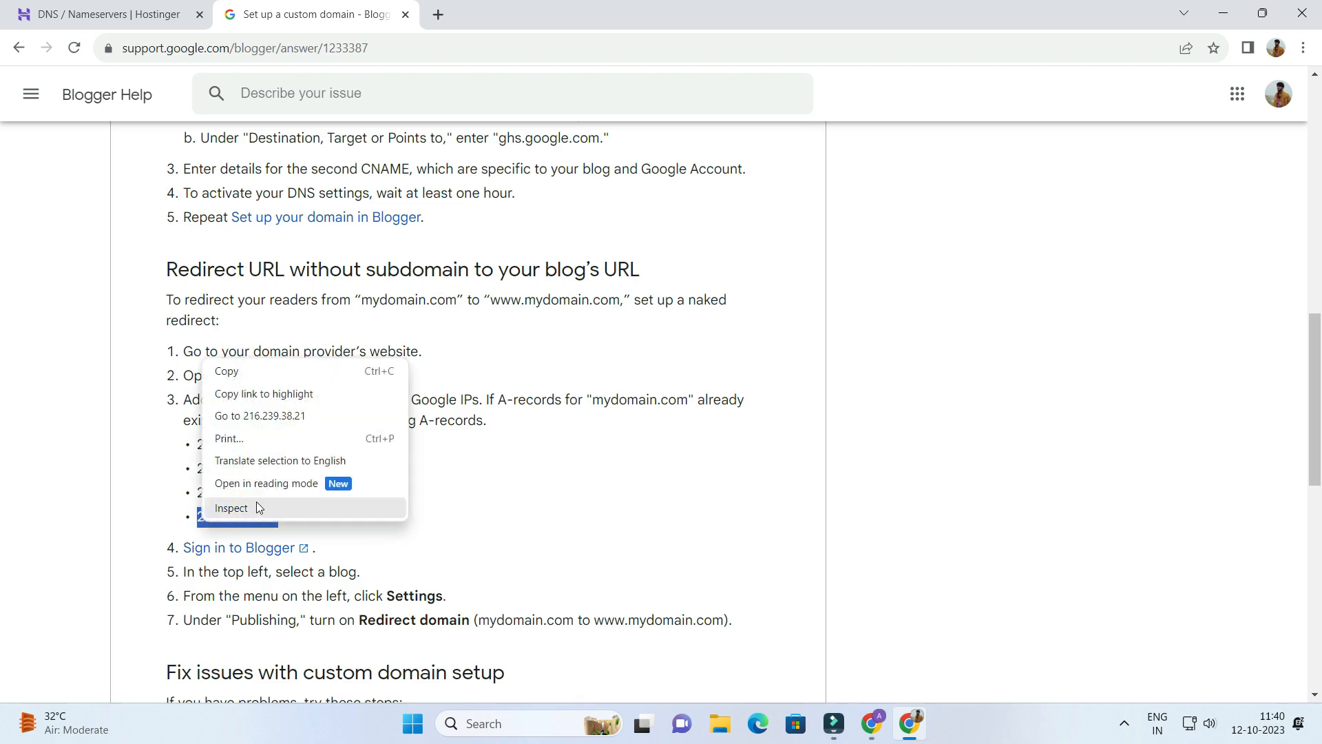
{"action": "left_click", "coordinate": [273, 376]}
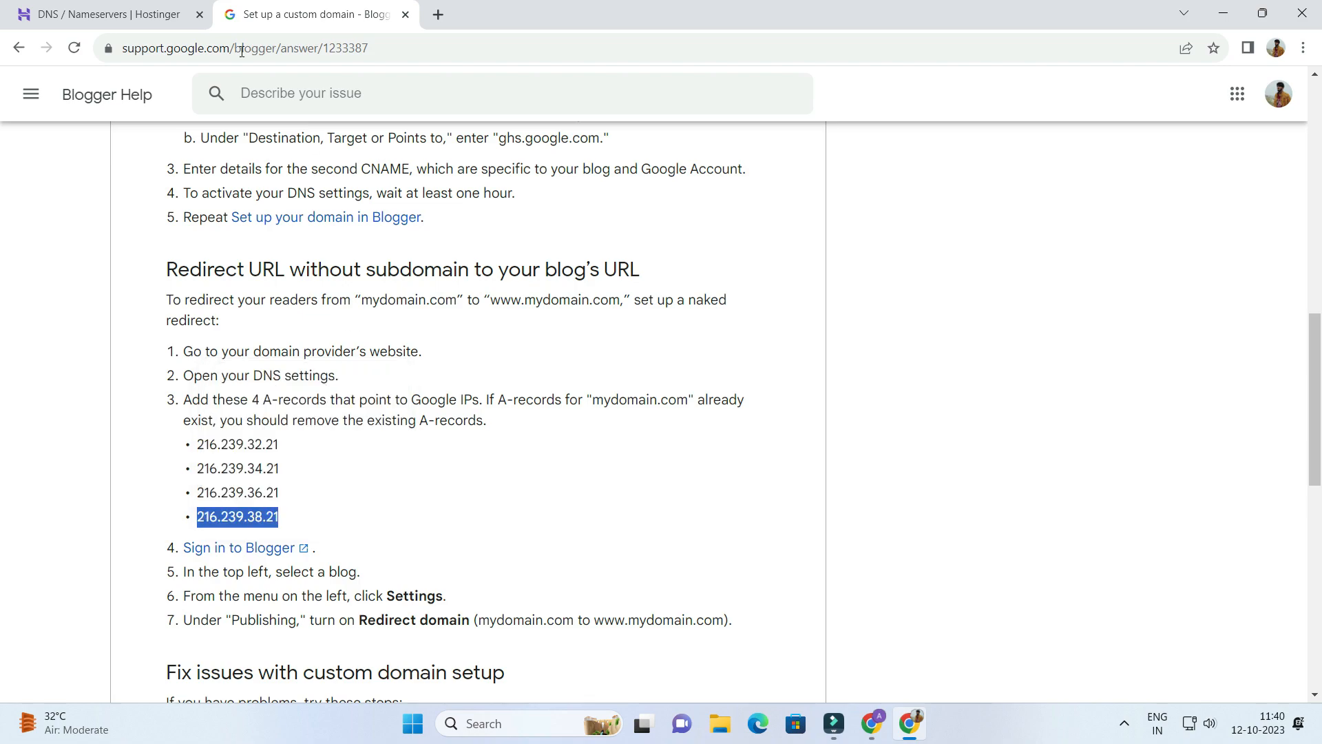
Fill in the last A record in Hostinger's DNS form with name @ and target 216.239.38.21
{"action": "key", "text": "ctrl+Tab"}
{"action": "scroll", "coordinate": [582, 317], "scroll_direction": "up", "scroll_amount": 3}
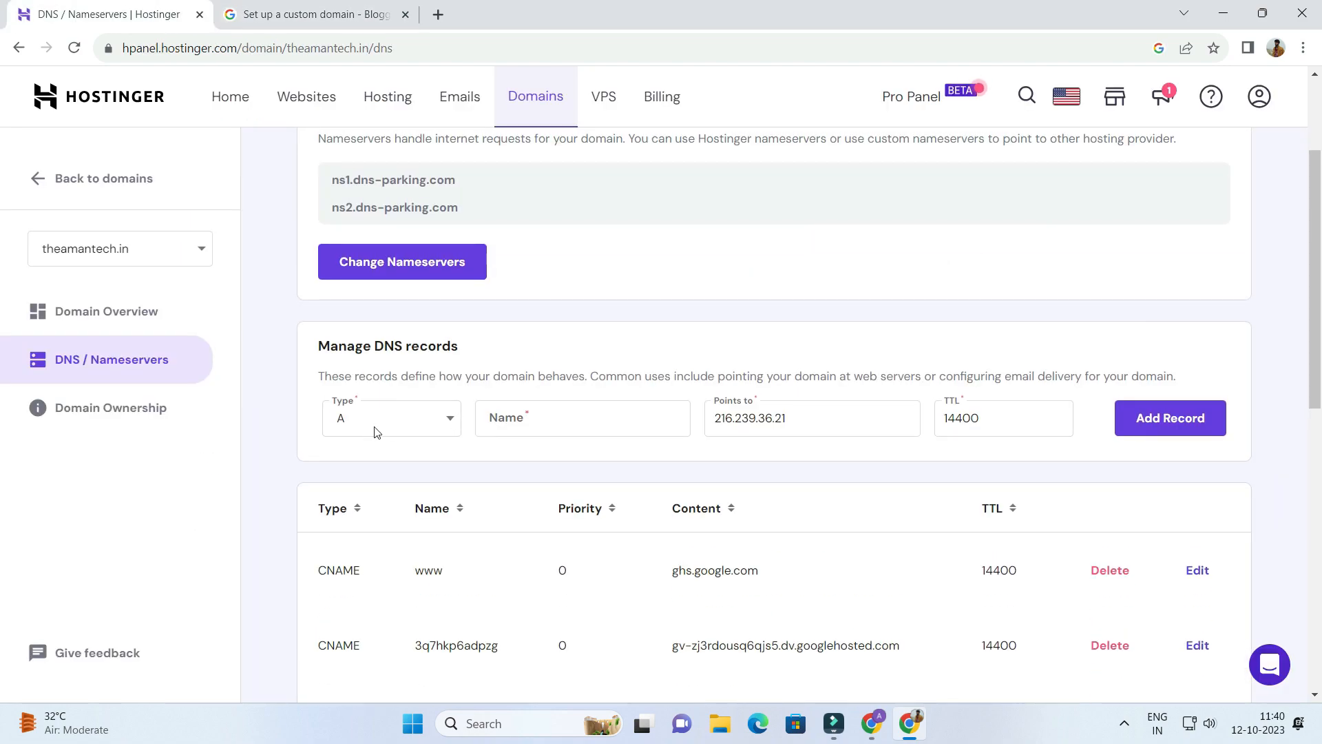
{"action": "left_click", "coordinate": [515, 416]}
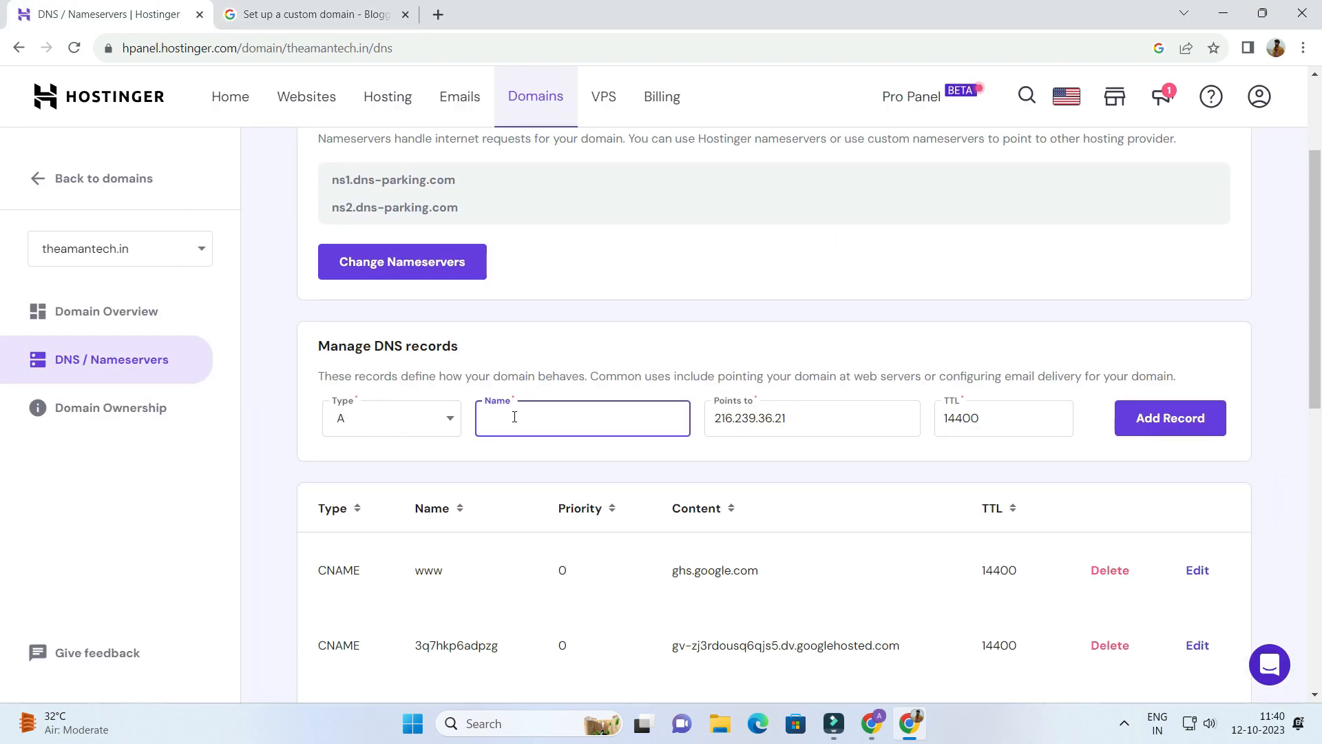
{"action": "type", "text": "@"}
{"action": "left_click_drag", "start_coordinate": [807, 421], "coordinate": [680, 416]}
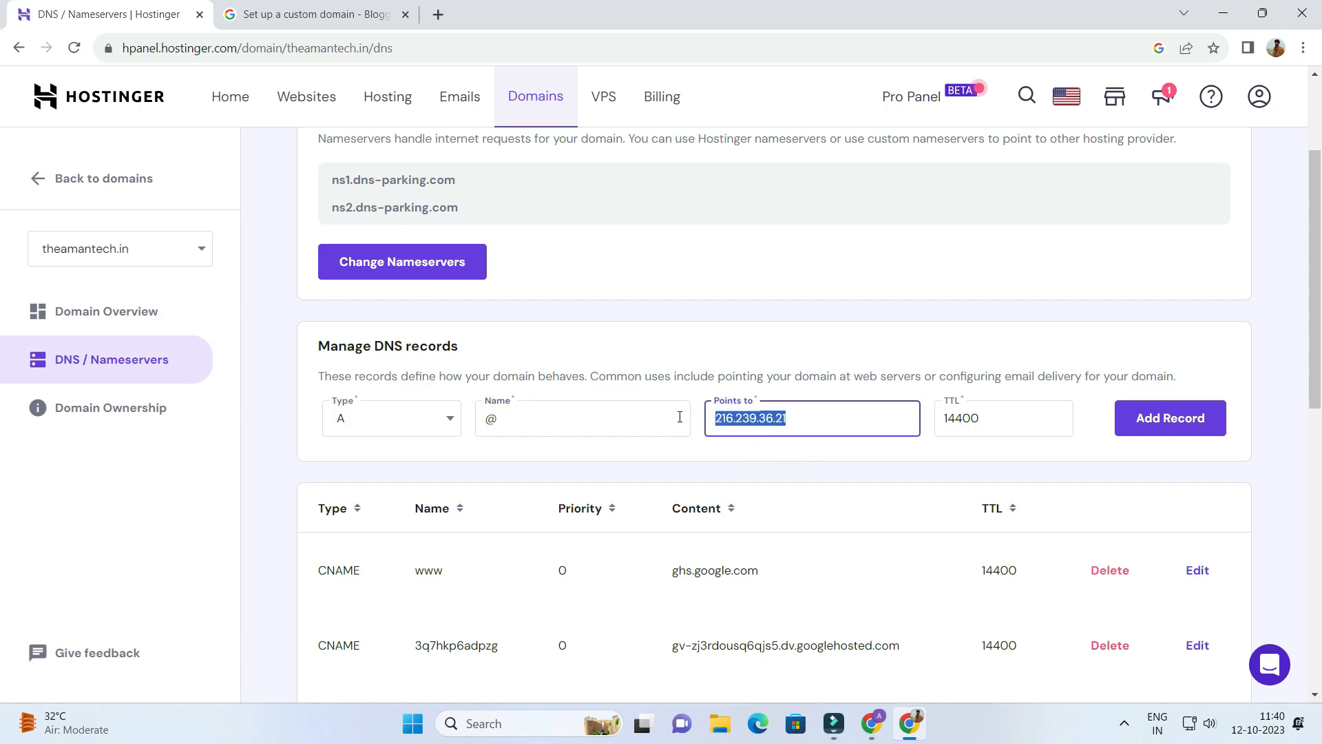
{"action": "key", "text": "BackSpace"}
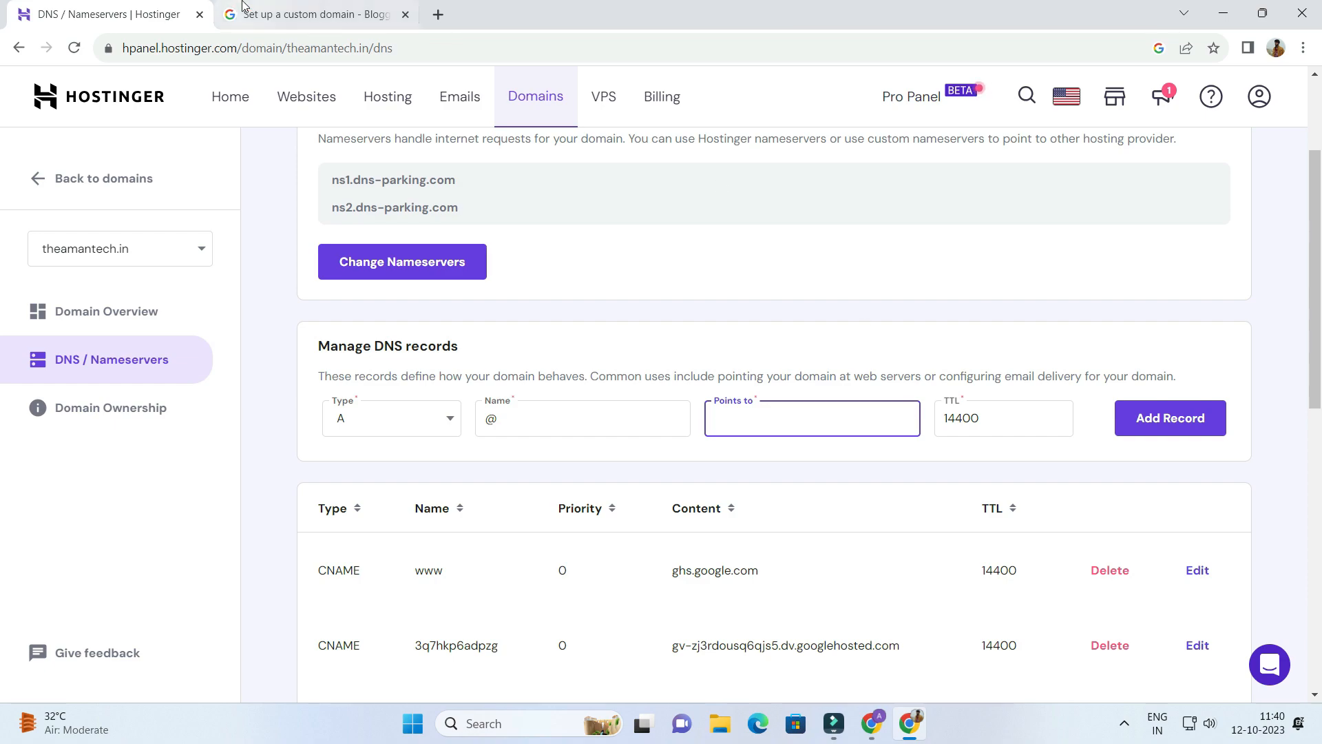
{"action": "left_click", "coordinate": [275, 13]}
{"action": "left_click", "coordinate": [110, 14]}
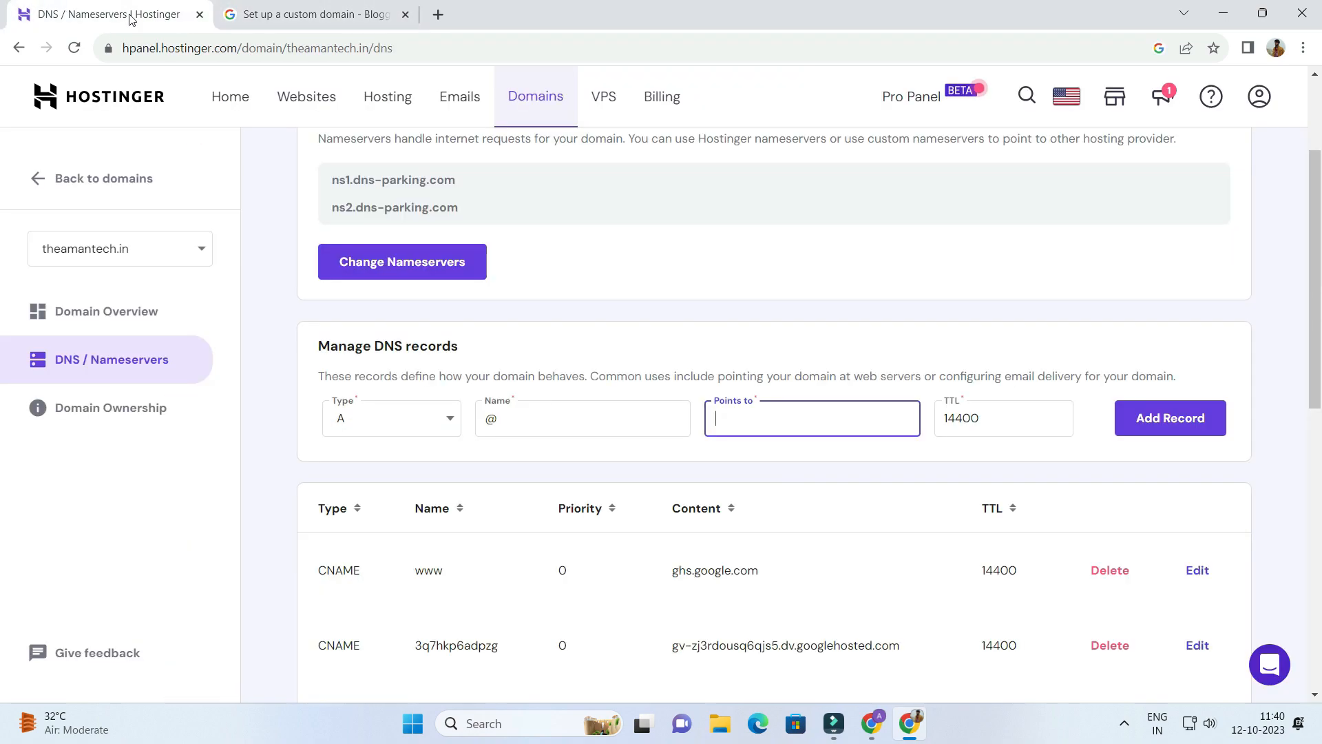
{"action": "right_click", "coordinate": [770, 422]}
{"action": "left_click", "coordinate": [794, 266]}
Add the 216.239.38.21 record to the DNS zone, confirming it as an additional A record
{"action": "left_click", "coordinate": [1140, 432]}
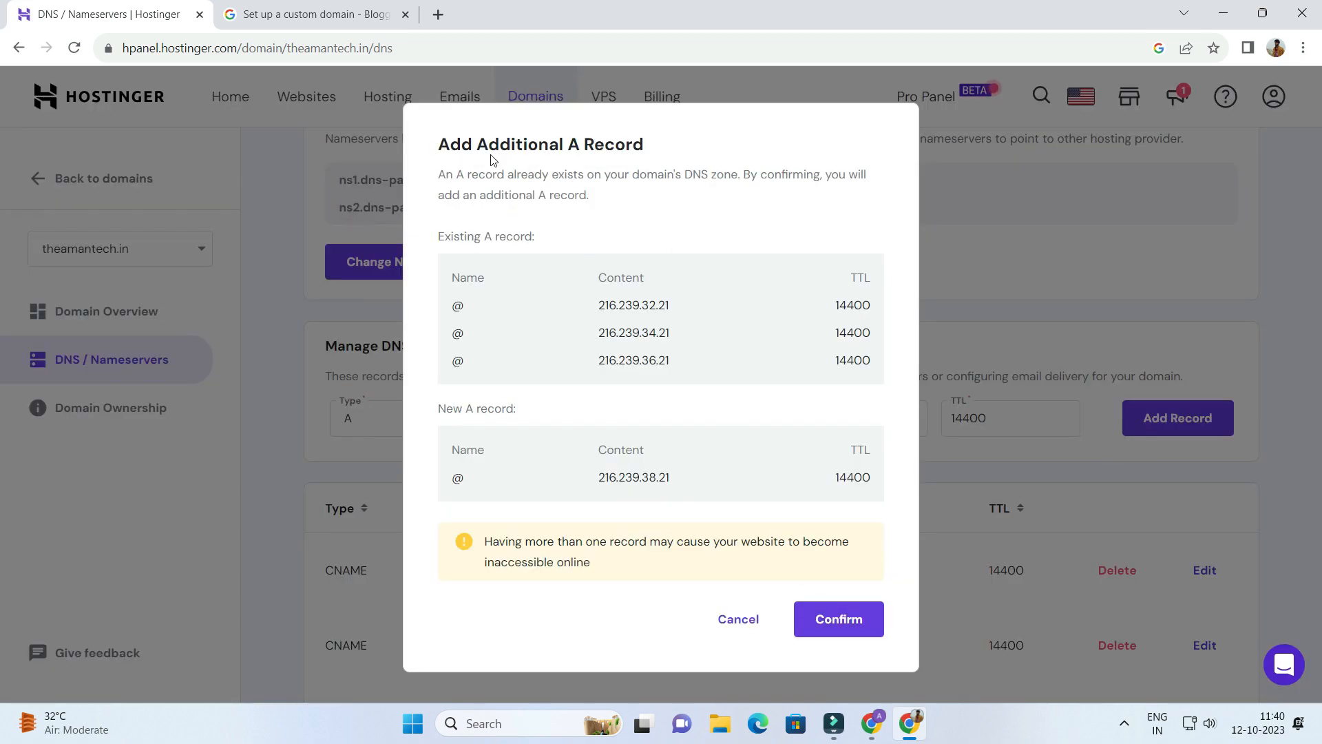
{"action": "left_click", "coordinate": [846, 627]}
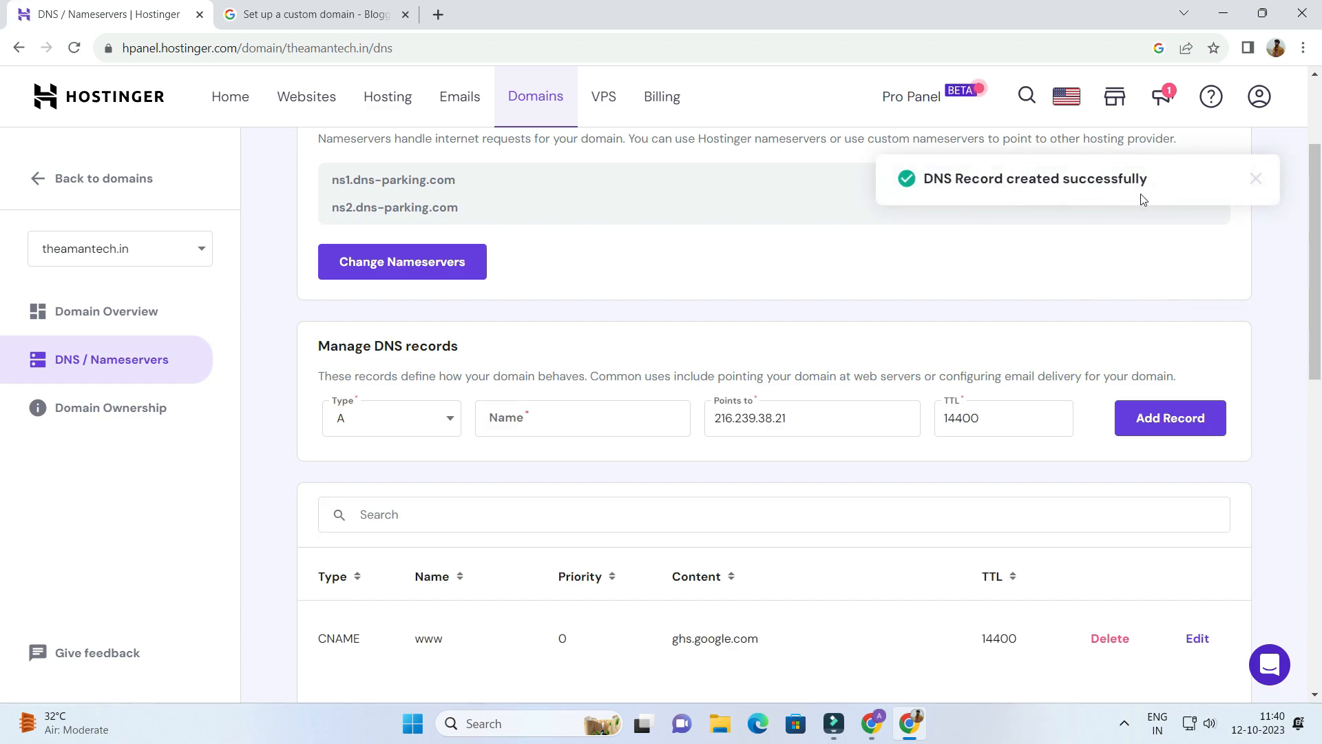
{"action": "scroll", "coordinate": [826, 345], "scroll_direction": "down", "scroll_amount": 6}
{"action": "scroll", "coordinate": [694, 389], "scroll_direction": "up", "scroll_amount": 4}
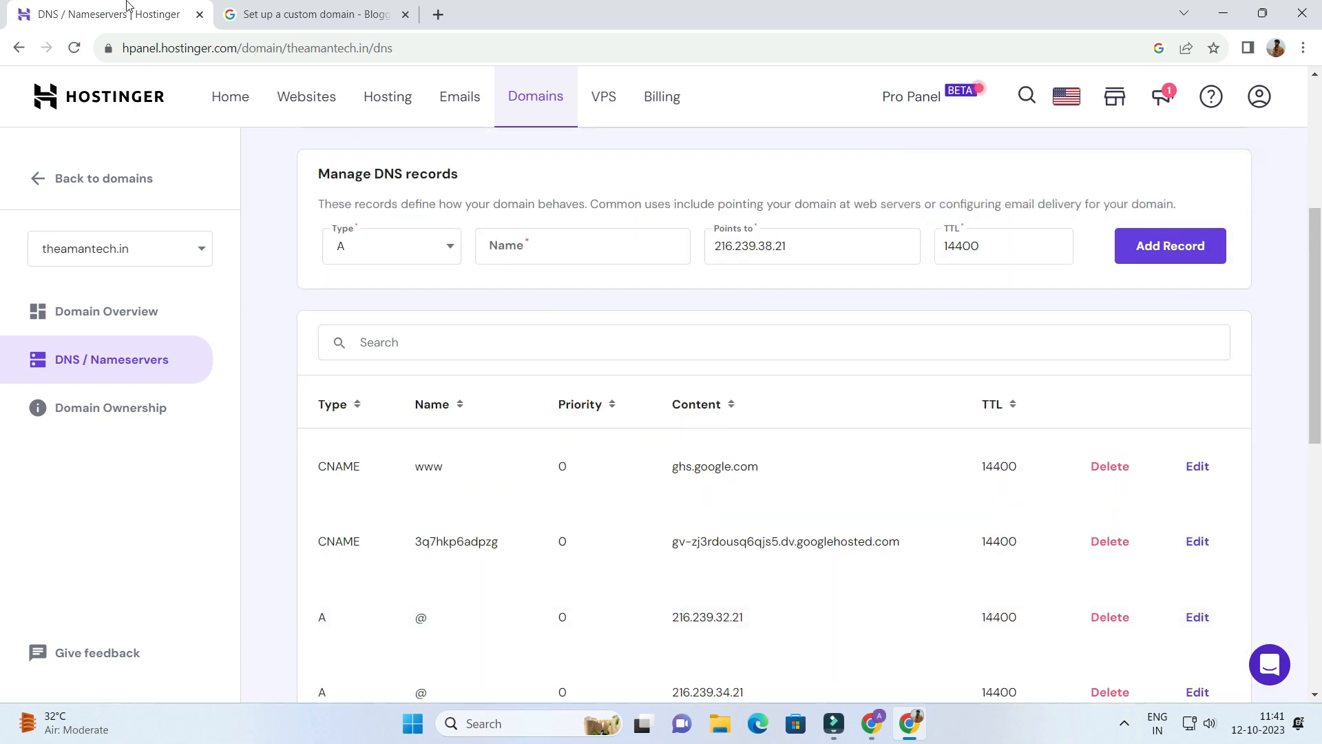
Compare the two CNAME names and destinations in Blogger's custom domain message with the CNAME and A records in Hostinger's DNS list
{"action": "left_click", "coordinate": [870, 735]}
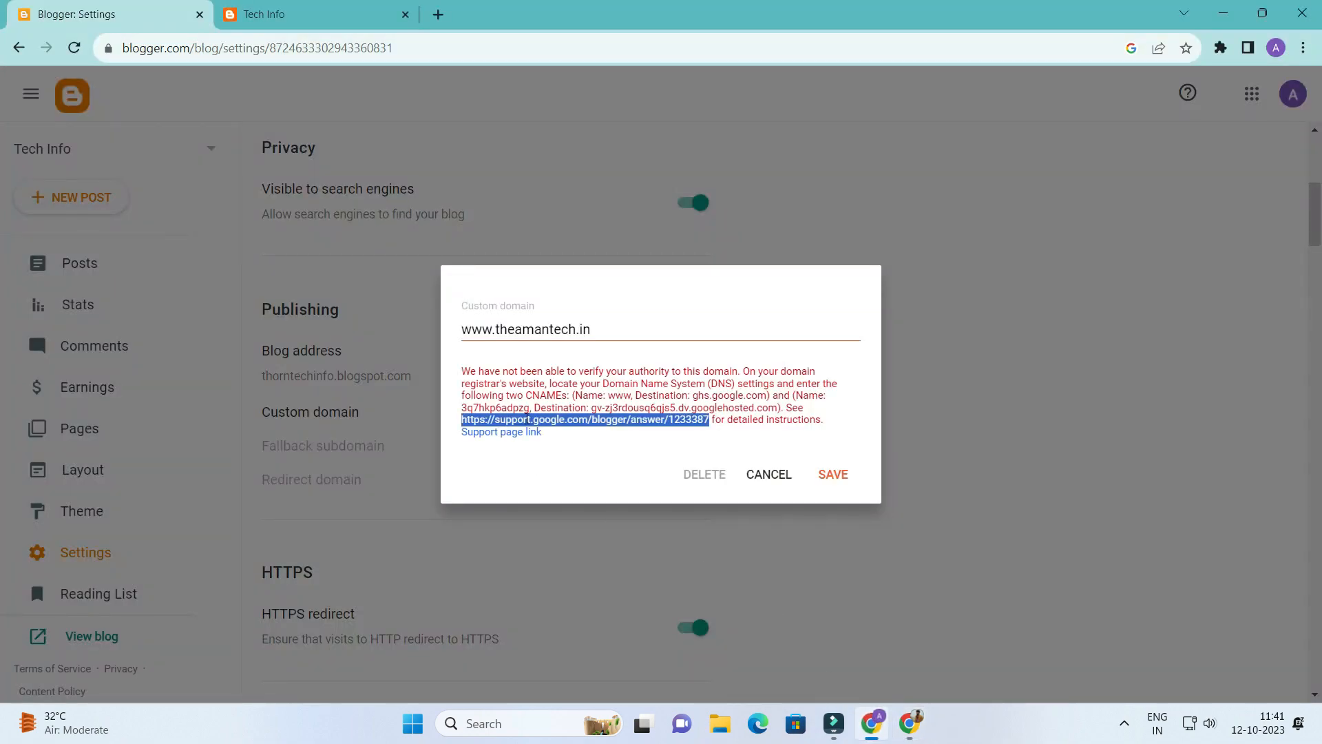
{"action": "left_click", "coordinate": [546, 394]}
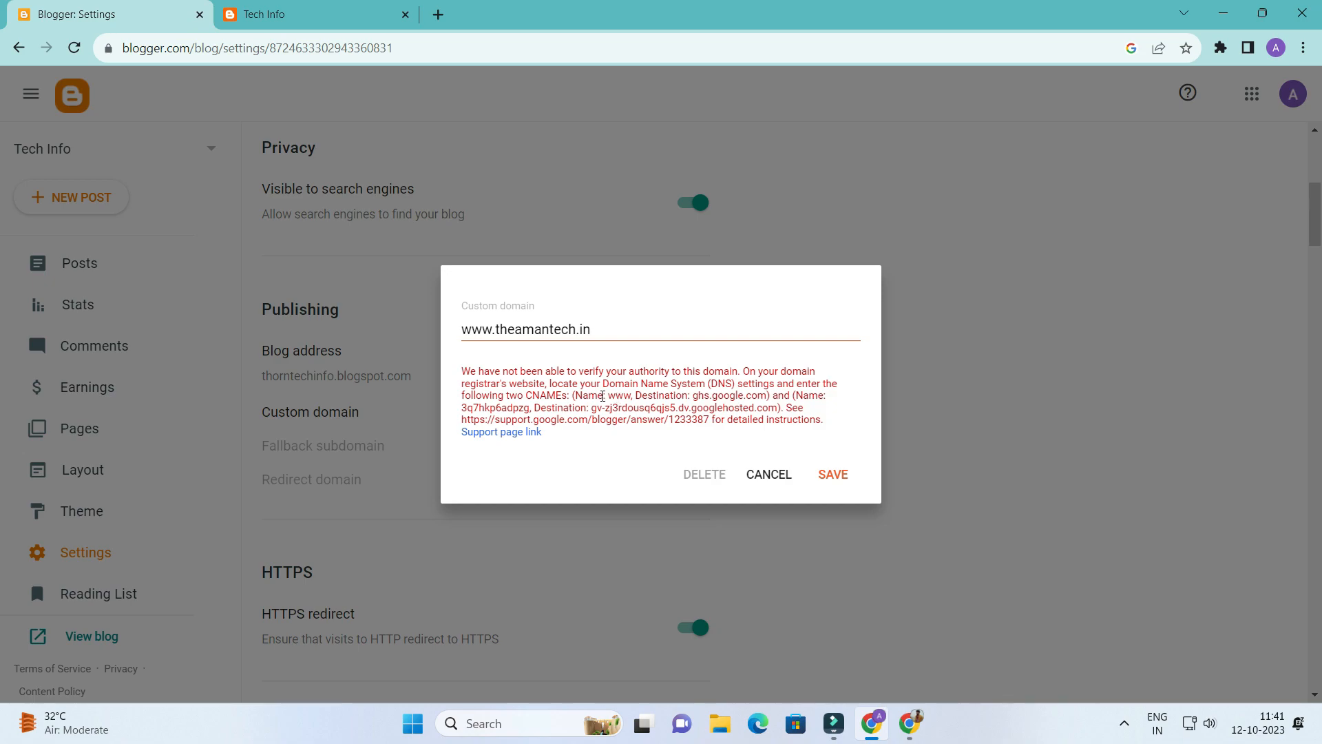
{"action": "left_click_drag", "start_coordinate": [609, 395], "coordinate": [631, 398]}
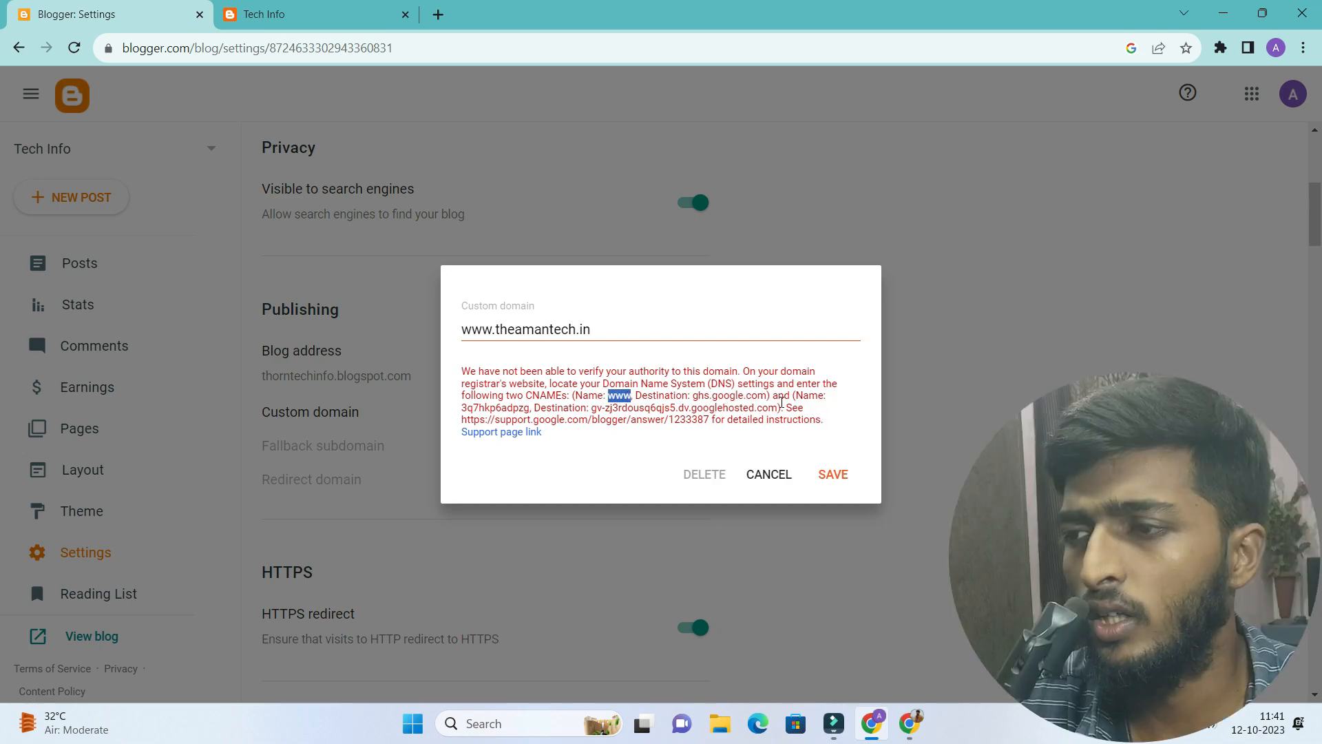
{"action": "left_click_drag", "start_coordinate": [793, 396], "coordinate": [816, 395]}
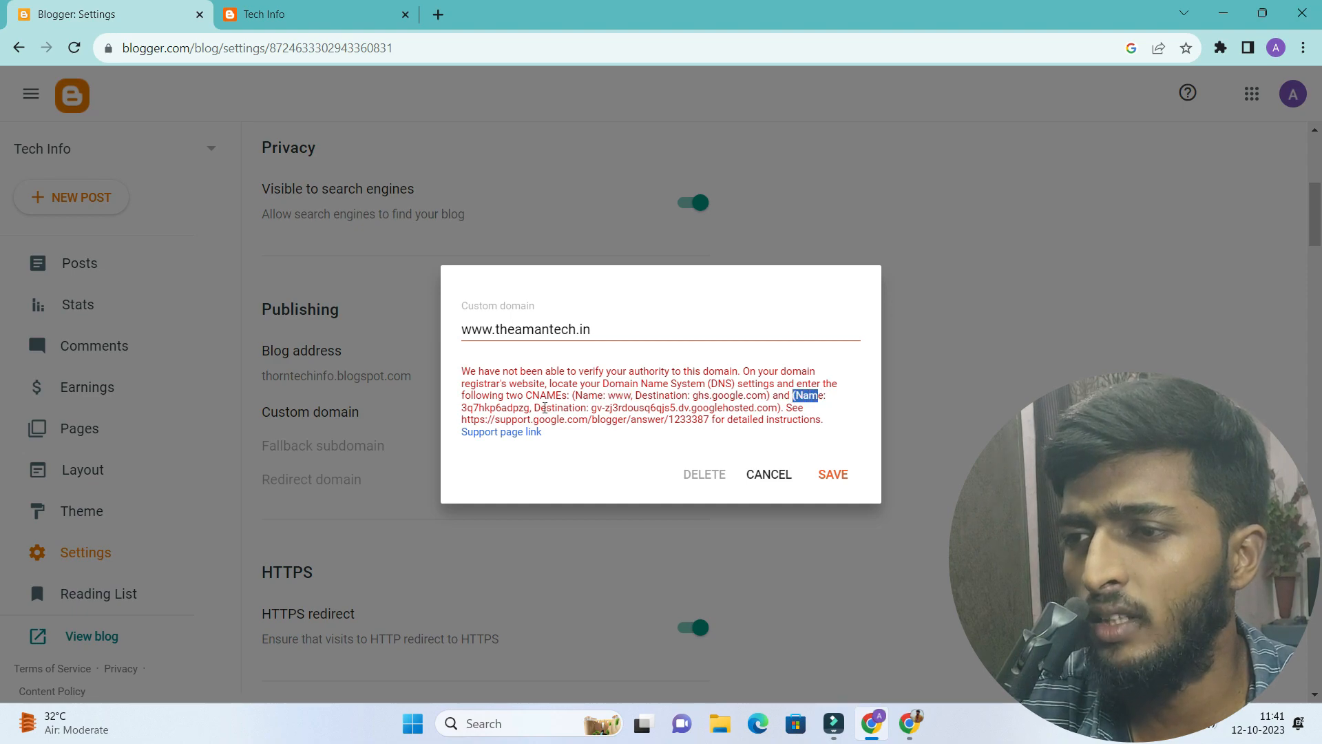
{"action": "left_click_drag", "start_coordinate": [461, 407], "coordinate": [678, 408]}
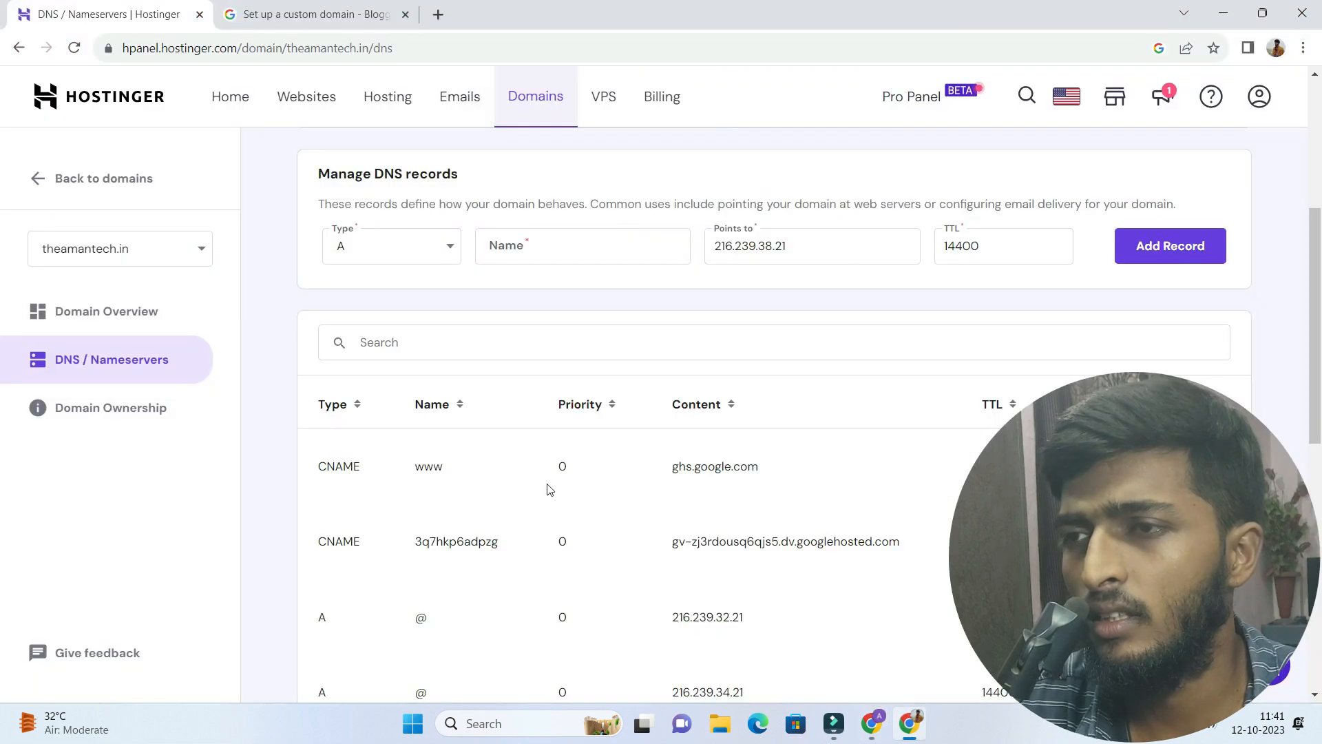
{"action": "left_click", "coordinate": [336, 7]}
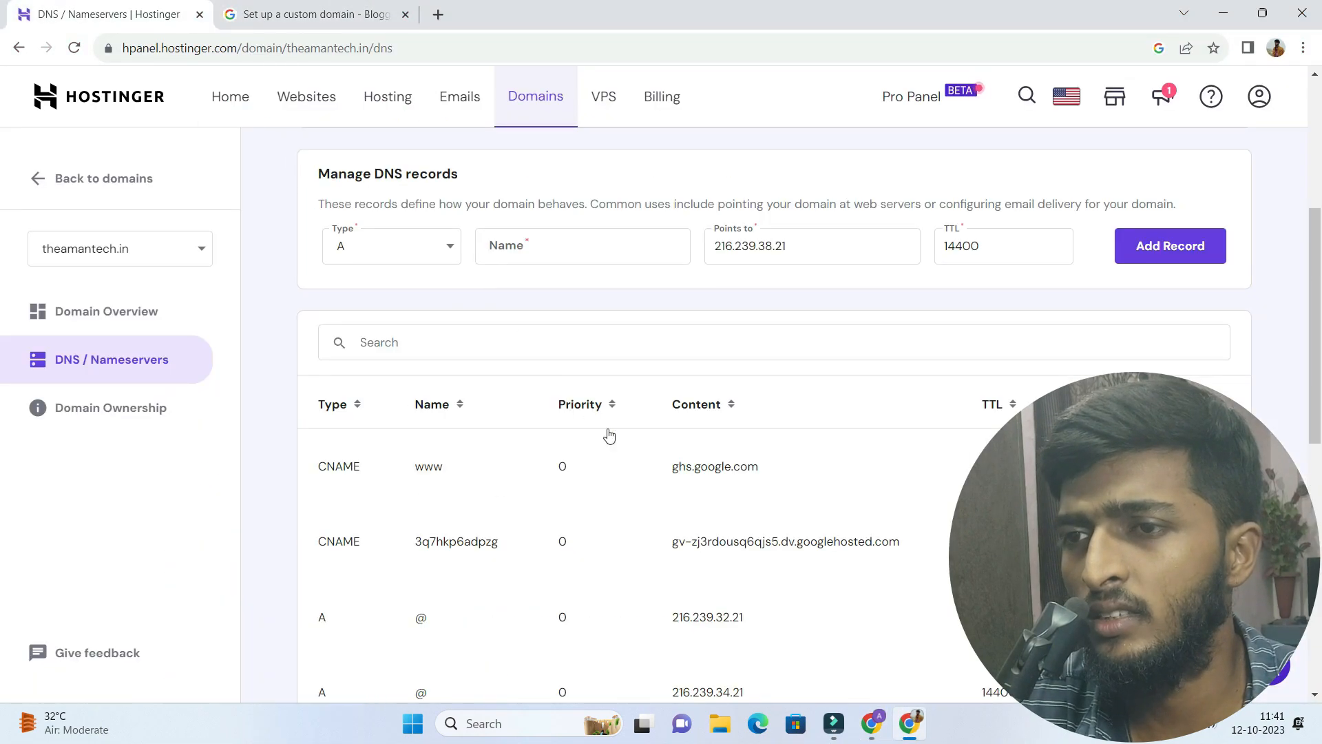
{"action": "scroll", "coordinate": [610, 436], "scroll_direction": "down", "scroll_amount": 4}
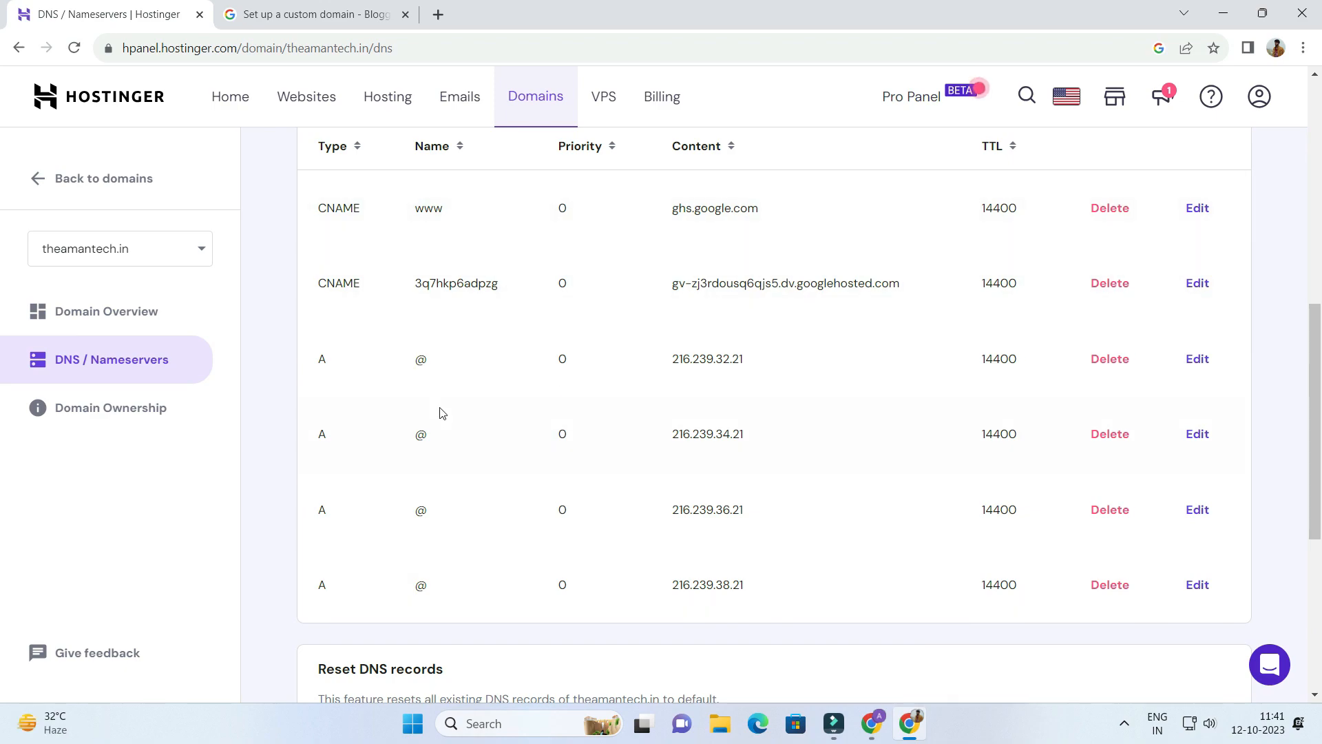
{"action": "scroll", "coordinate": [544, 443], "scroll_direction": "up", "scroll_amount": 8}
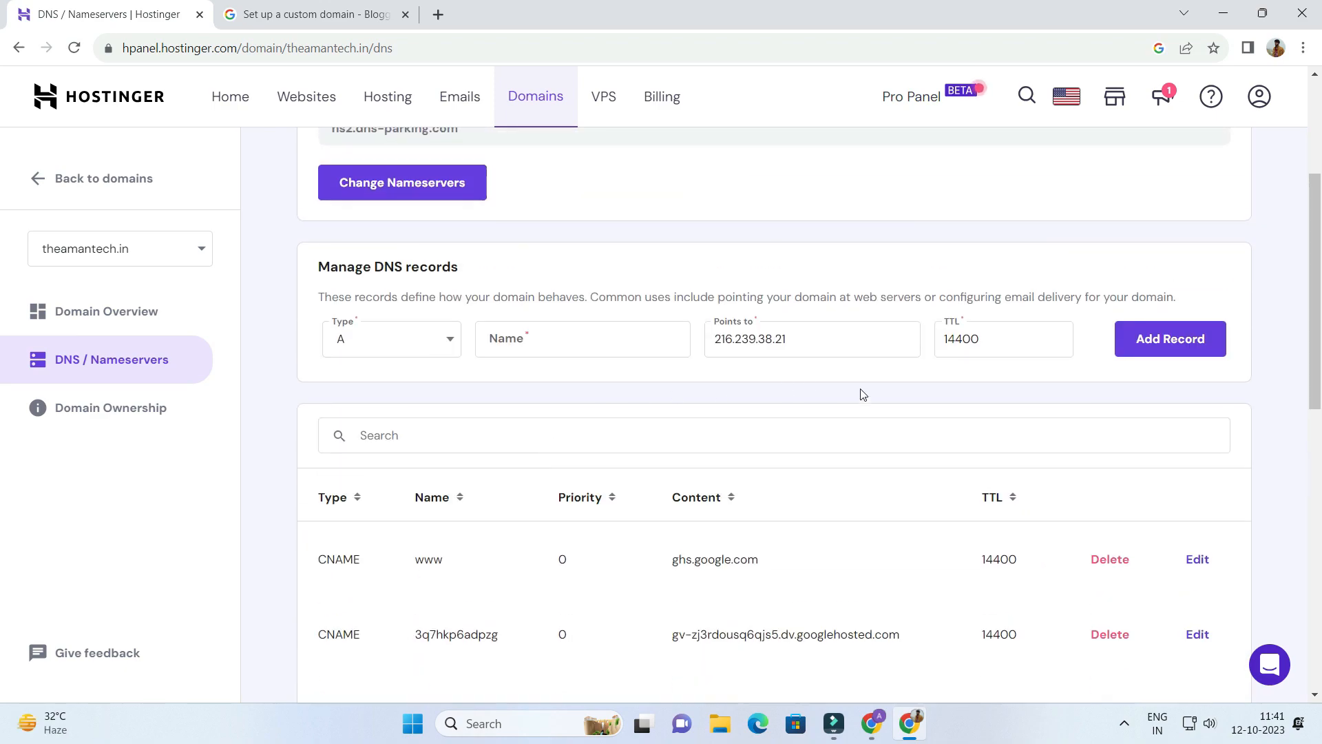
{"action": "scroll", "coordinate": [810, 329], "scroll_direction": "down", "scroll_amount": 3}
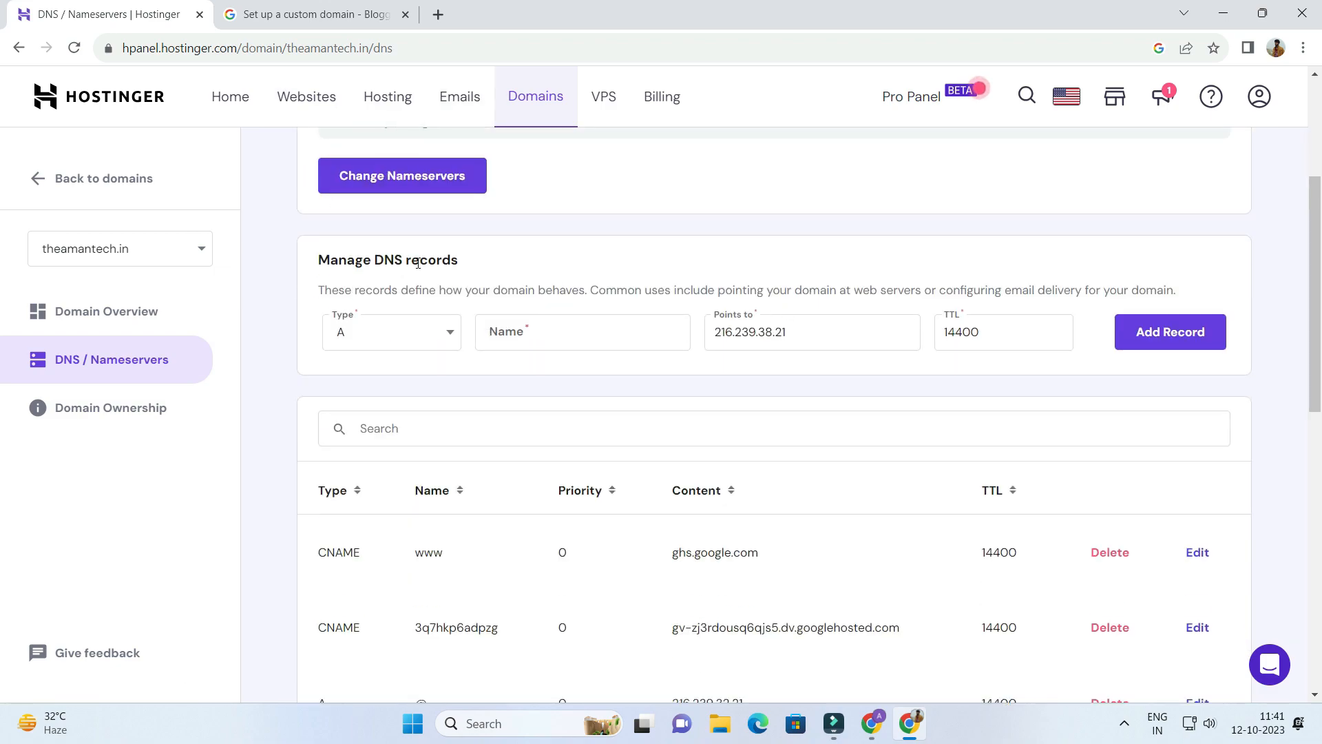
{"action": "scroll", "coordinate": [813, 305], "scroll_direction": "up", "scroll_amount": 3}
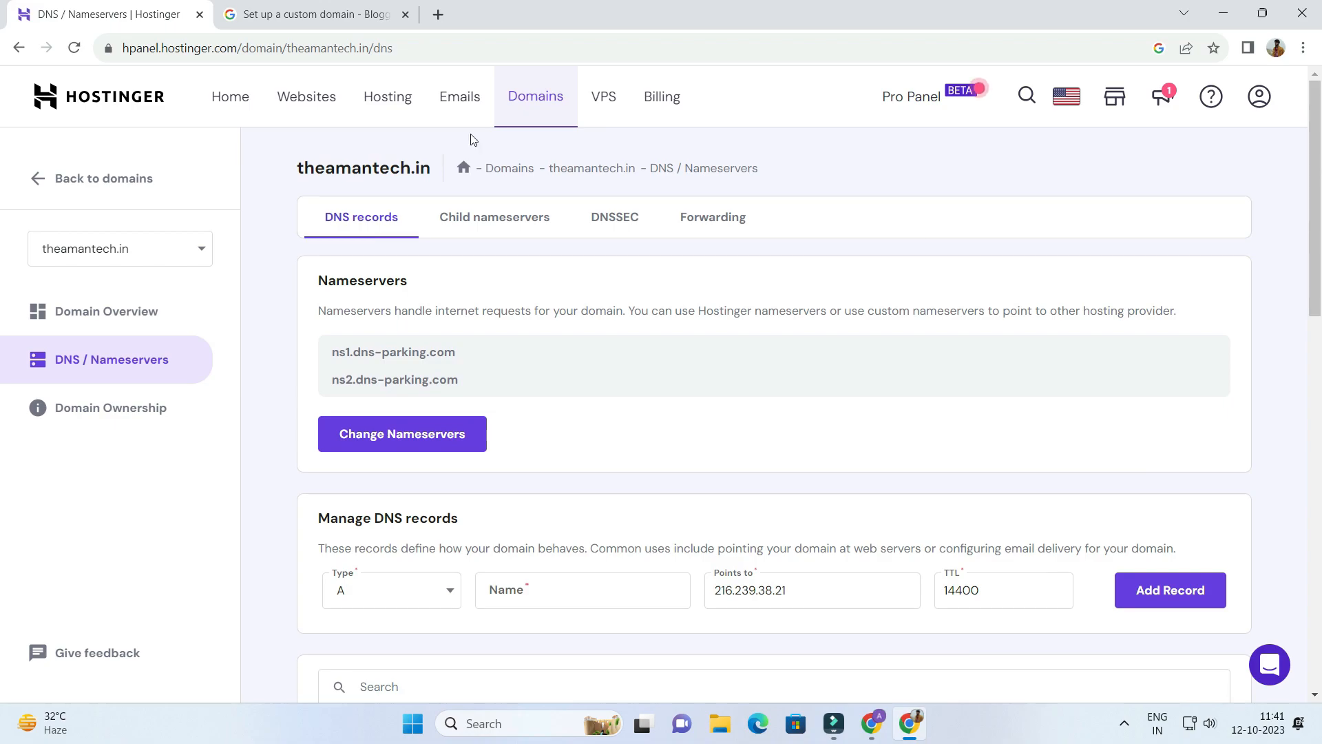
{"action": "left_click", "coordinate": [199, 15]}
{"action": "left_click", "coordinate": [200, 14]}
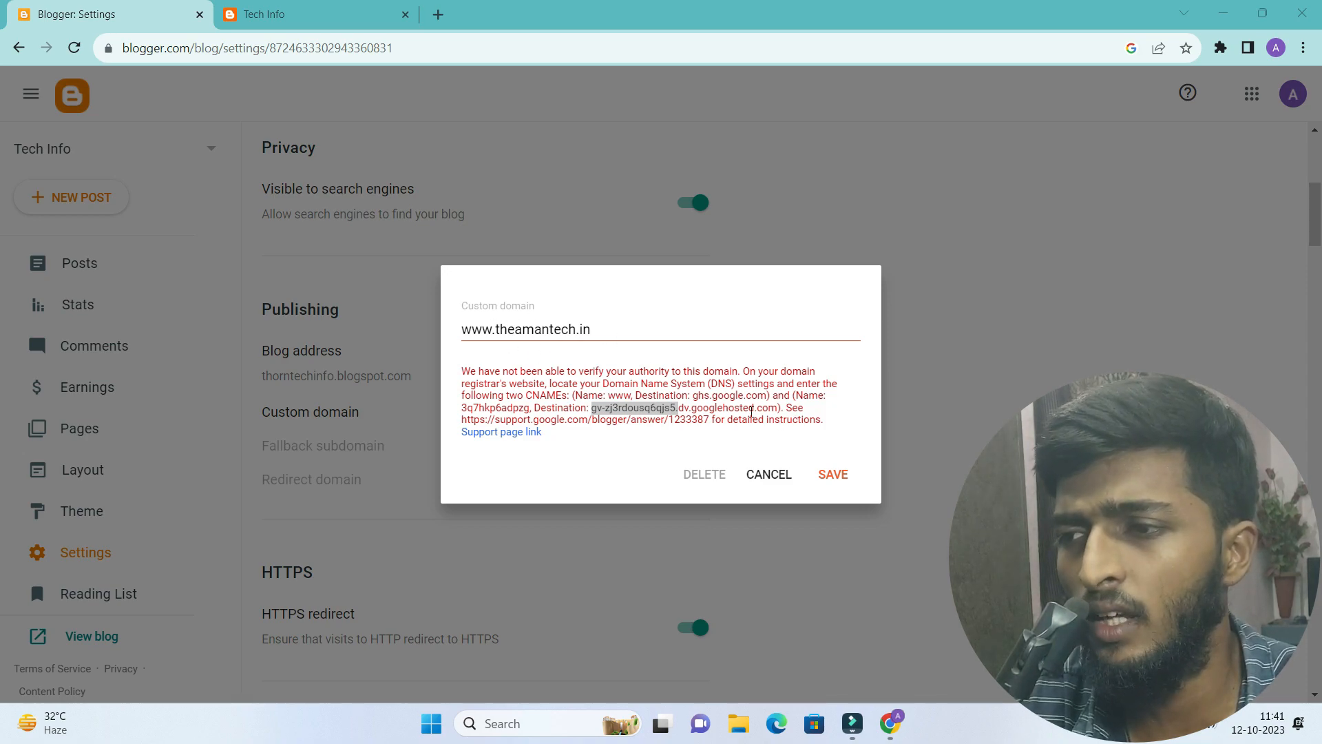
{"action": "left_click", "coordinate": [832, 474]}
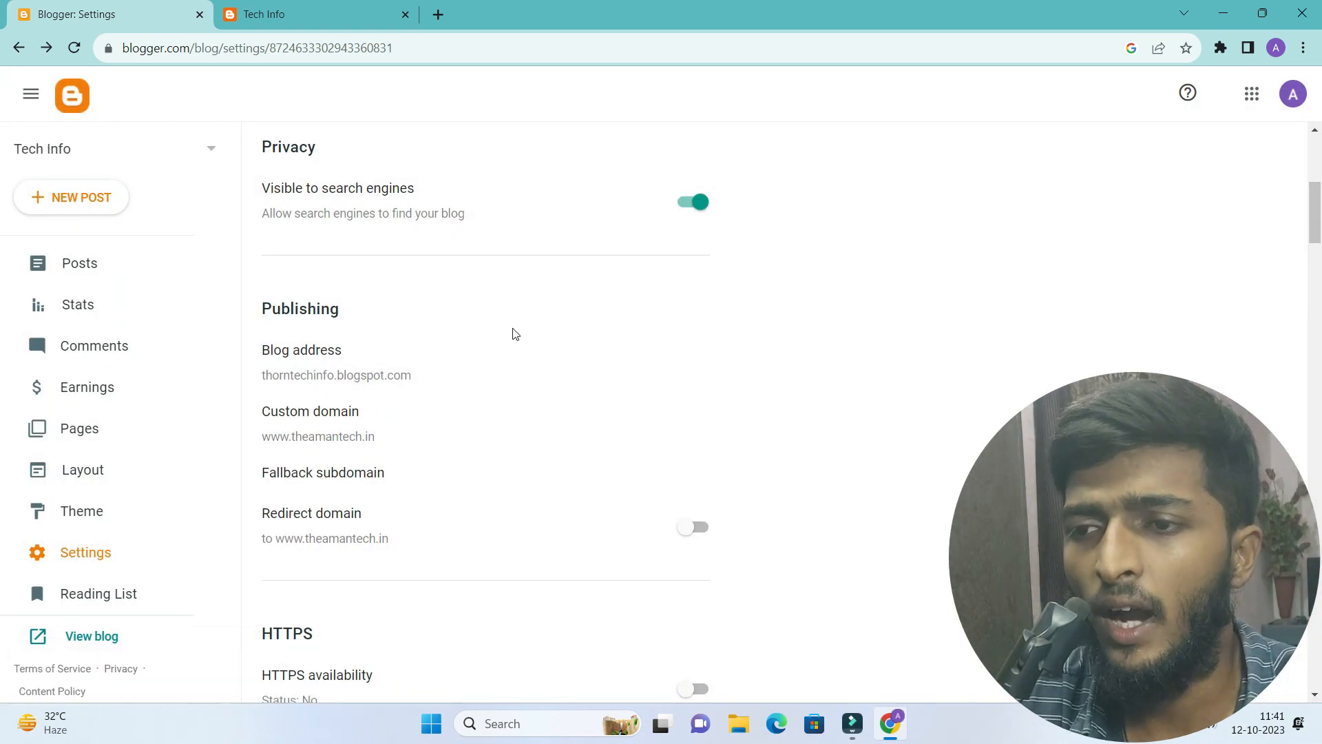
{"action": "scroll", "coordinate": [515, 334], "scroll_direction": "down", "scroll_amount": 2}
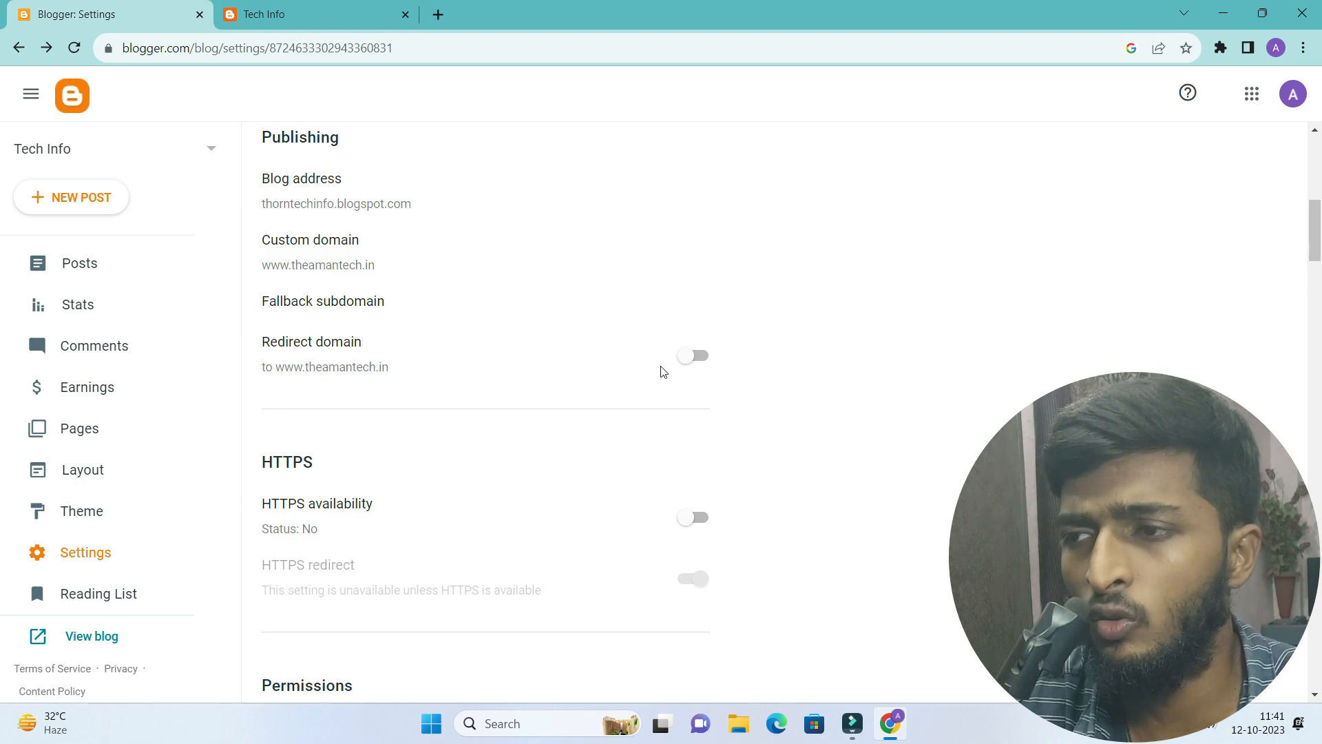
{"action": "left_click", "coordinate": [692, 357]}
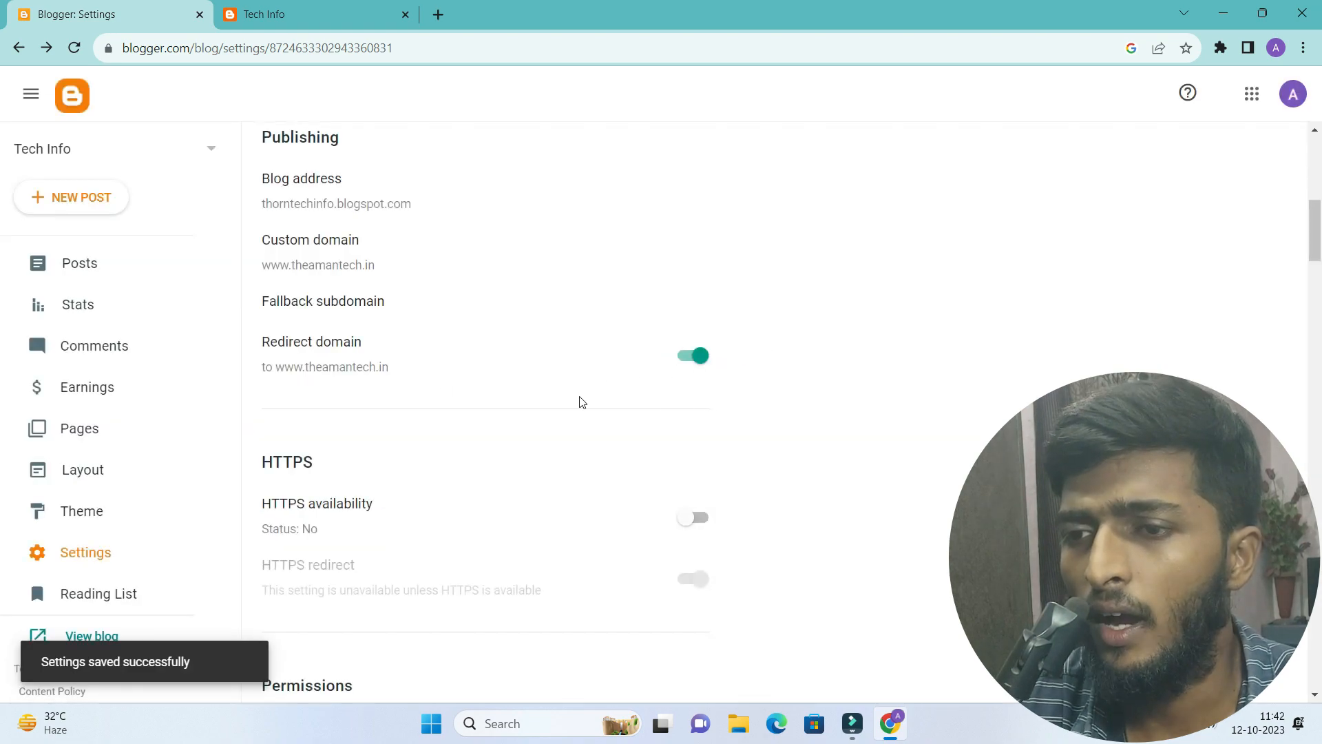
{"action": "scroll", "coordinate": [581, 402], "scroll_direction": "down", "scroll_amount": 2}
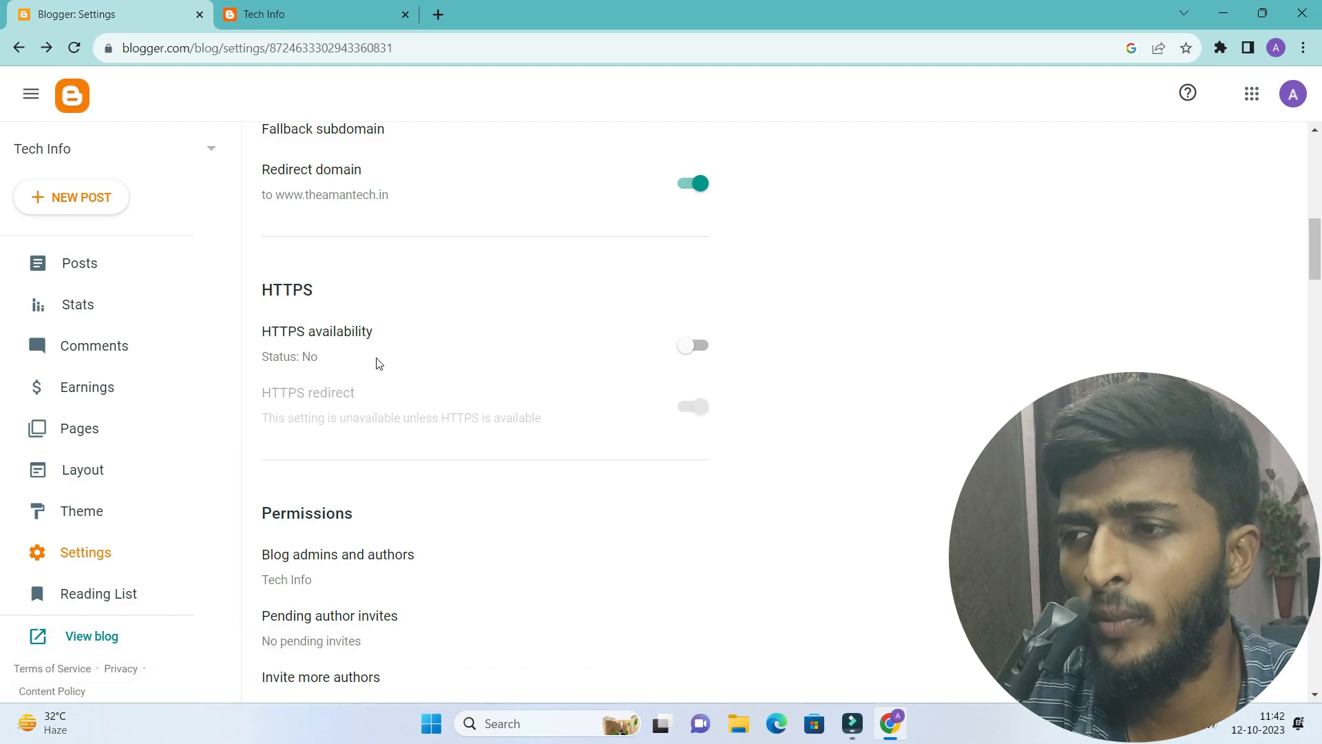
{"action": "left_click", "coordinate": [683, 354]}
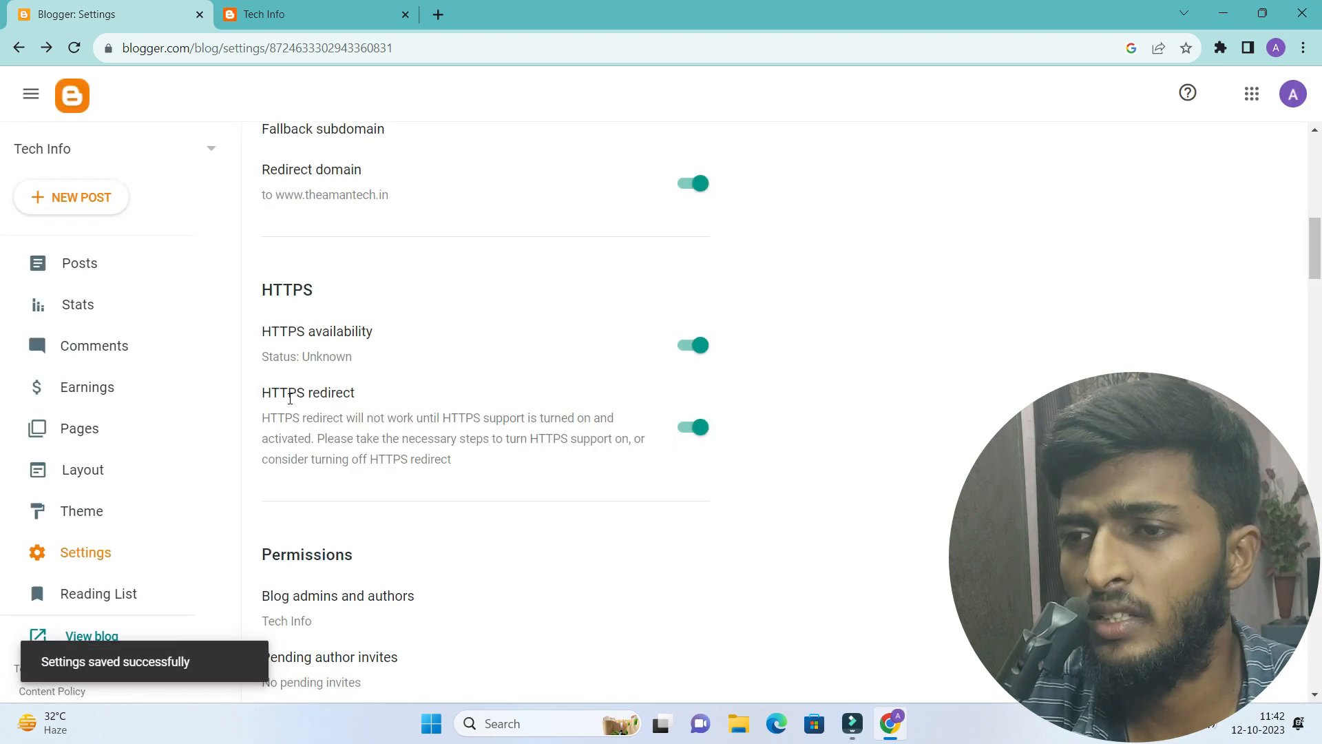
{"action": "scroll", "coordinate": [719, 438], "scroll_direction": "up", "scroll_amount": 2}
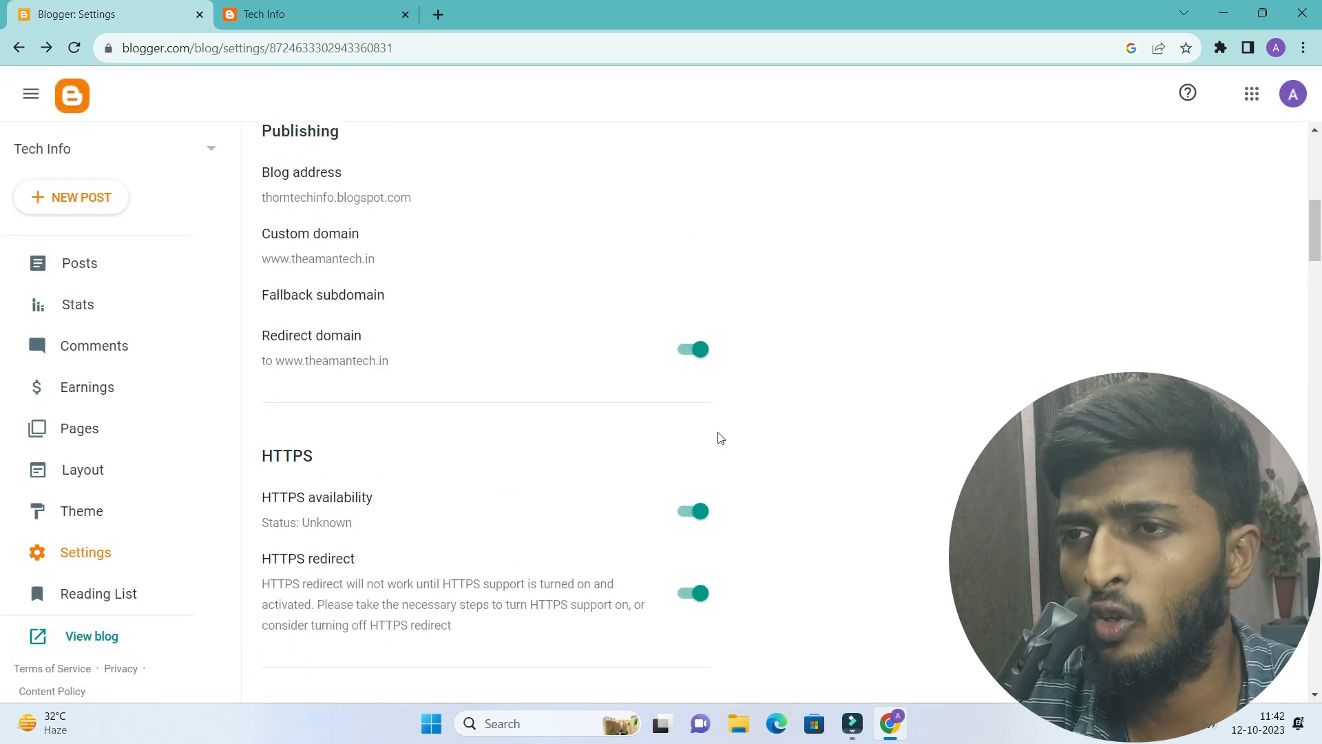
{"action": "scroll", "coordinate": [688, 433], "scroll_direction": "down", "scroll_amount": 1}
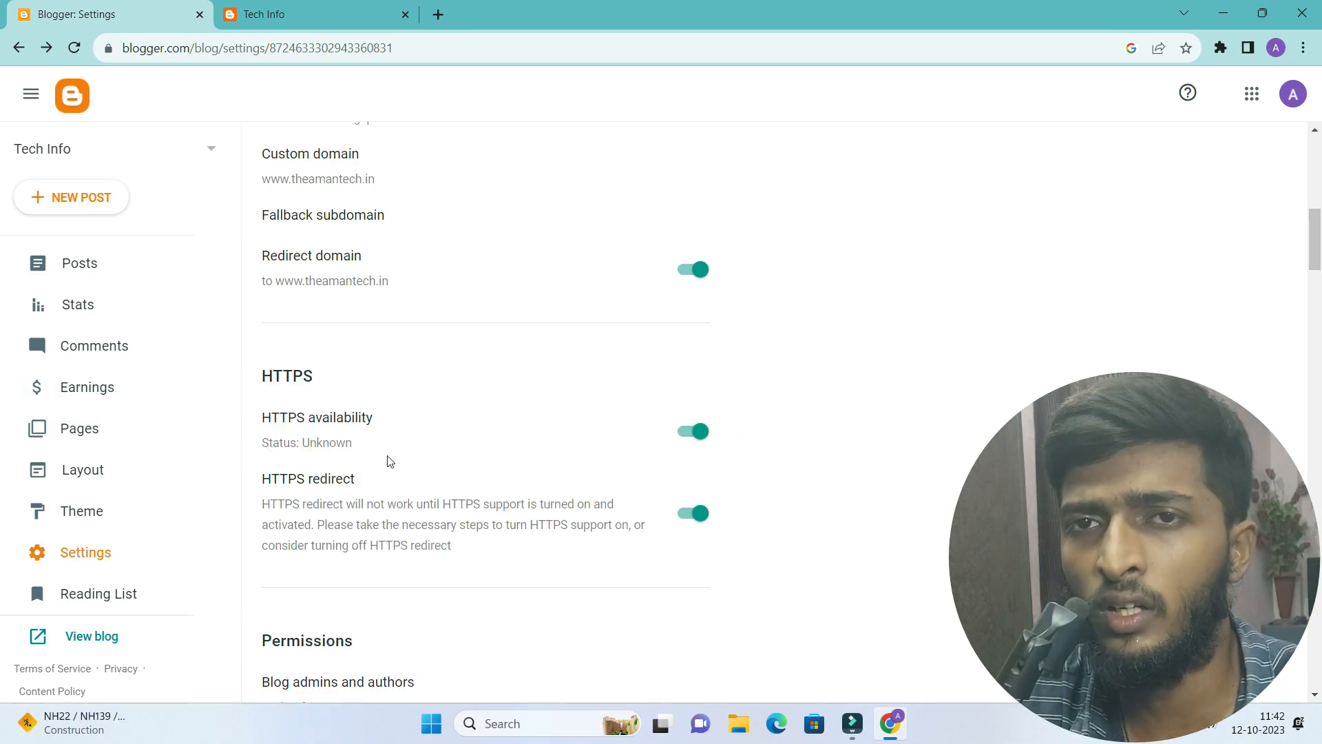
{"action": "scroll", "coordinate": [429, 422], "scroll_direction": "down", "scroll_amount": 2}
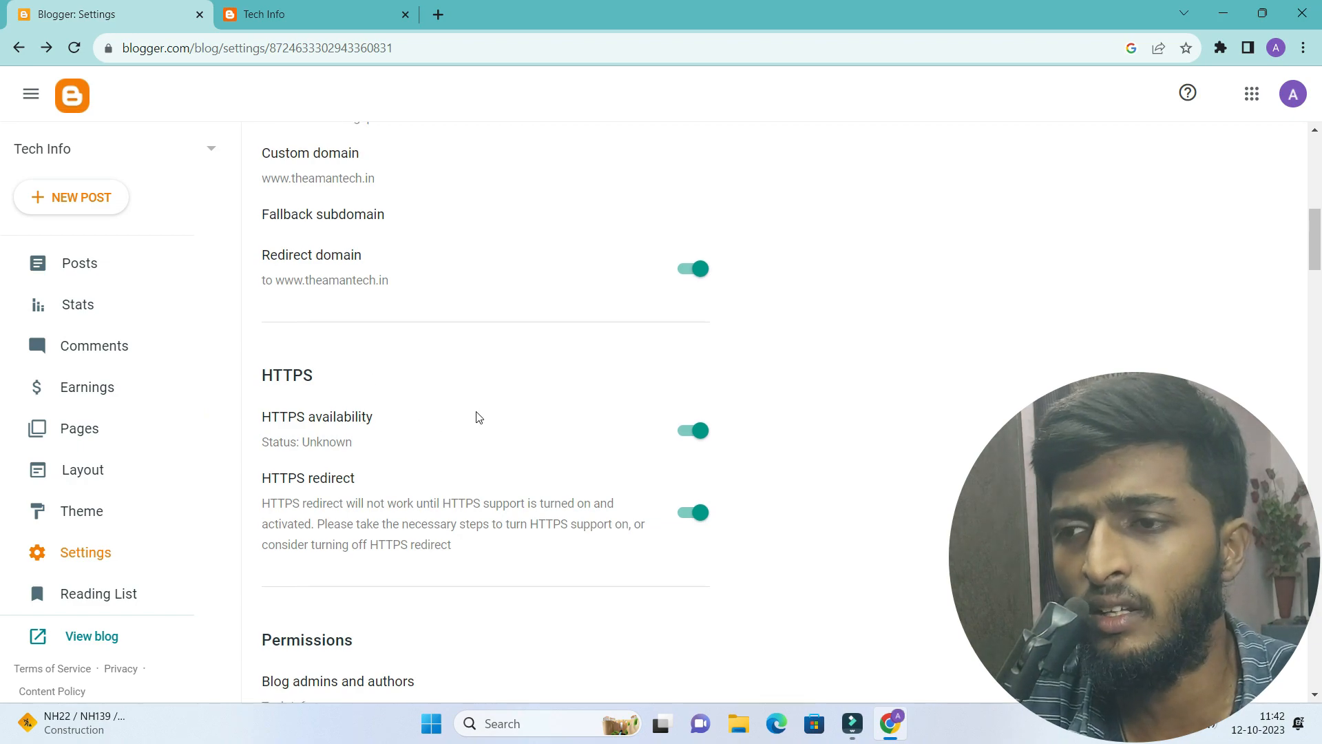
{"action": "scroll", "coordinate": [449, 405], "scroll_direction": "up", "scroll_amount": 3}
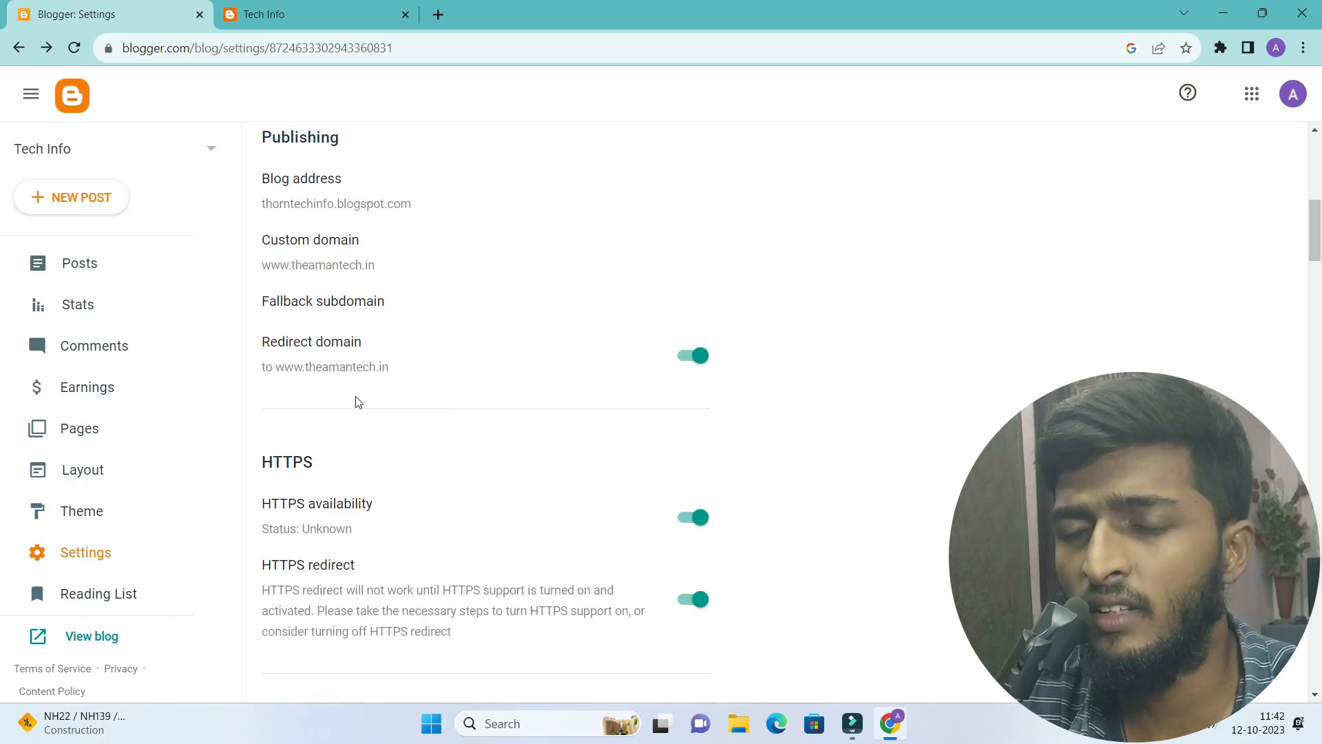
Close the old thorntechinfo.blogspot.com page and reopen the blog from Blogger to check whether the custom domain loads
{"action": "left_click", "coordinate": [289, 14]}
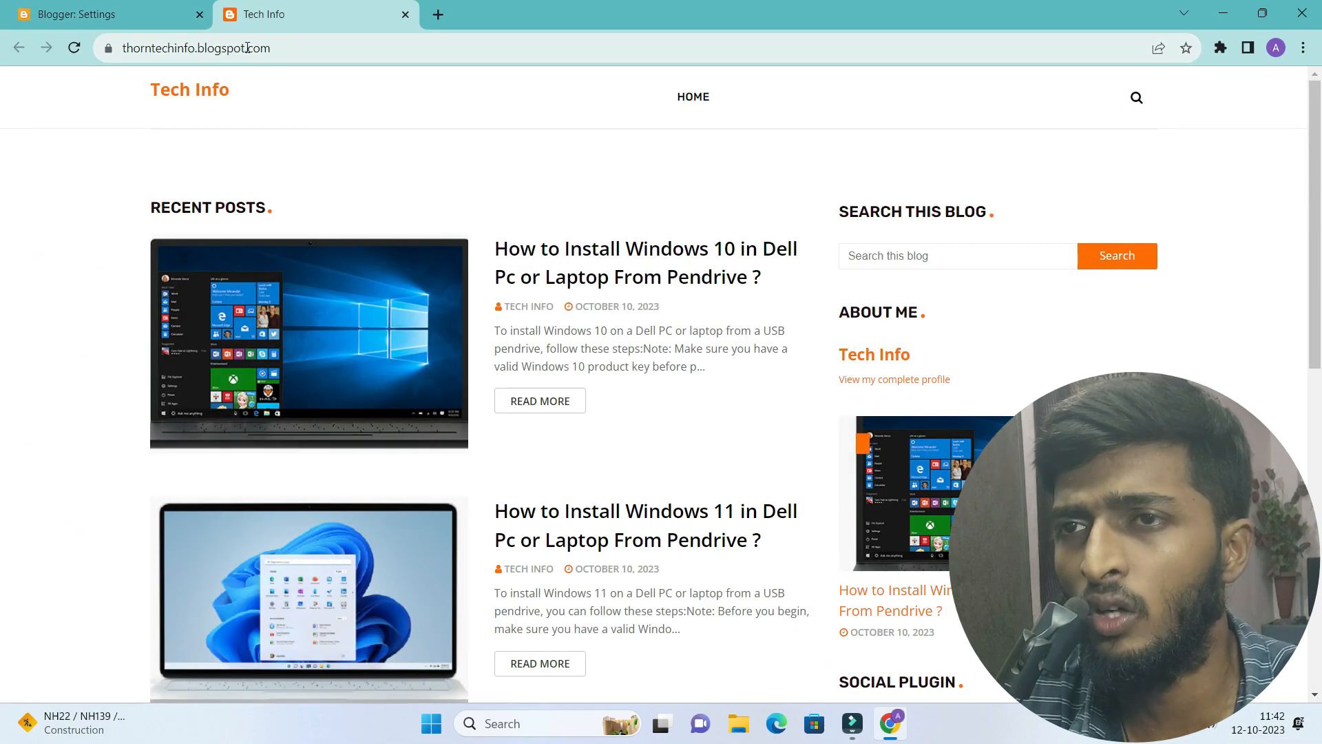
{"action": "left_click", "coordinate": [405, 14]}
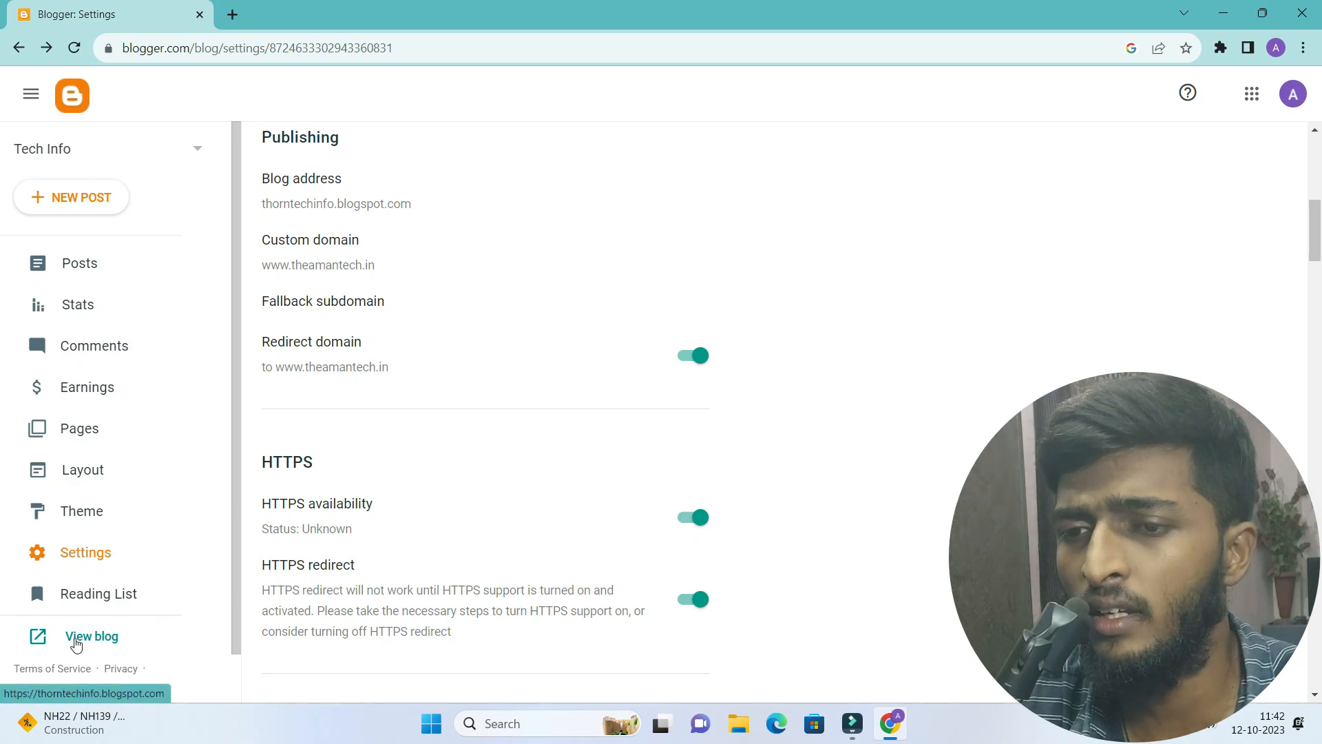
{"action": "left_click", "coordinate": [111, 638]}
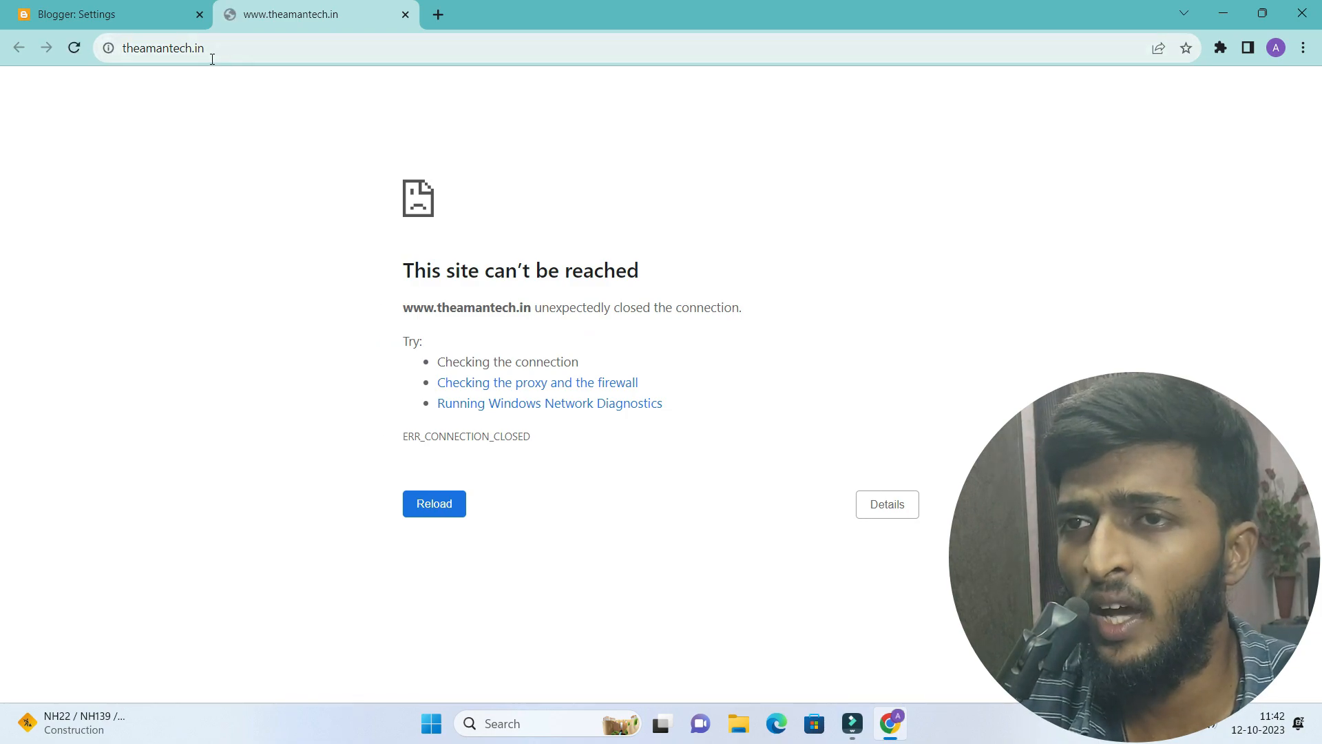
{"action": "left_click", "coordinate": [236, 55]}
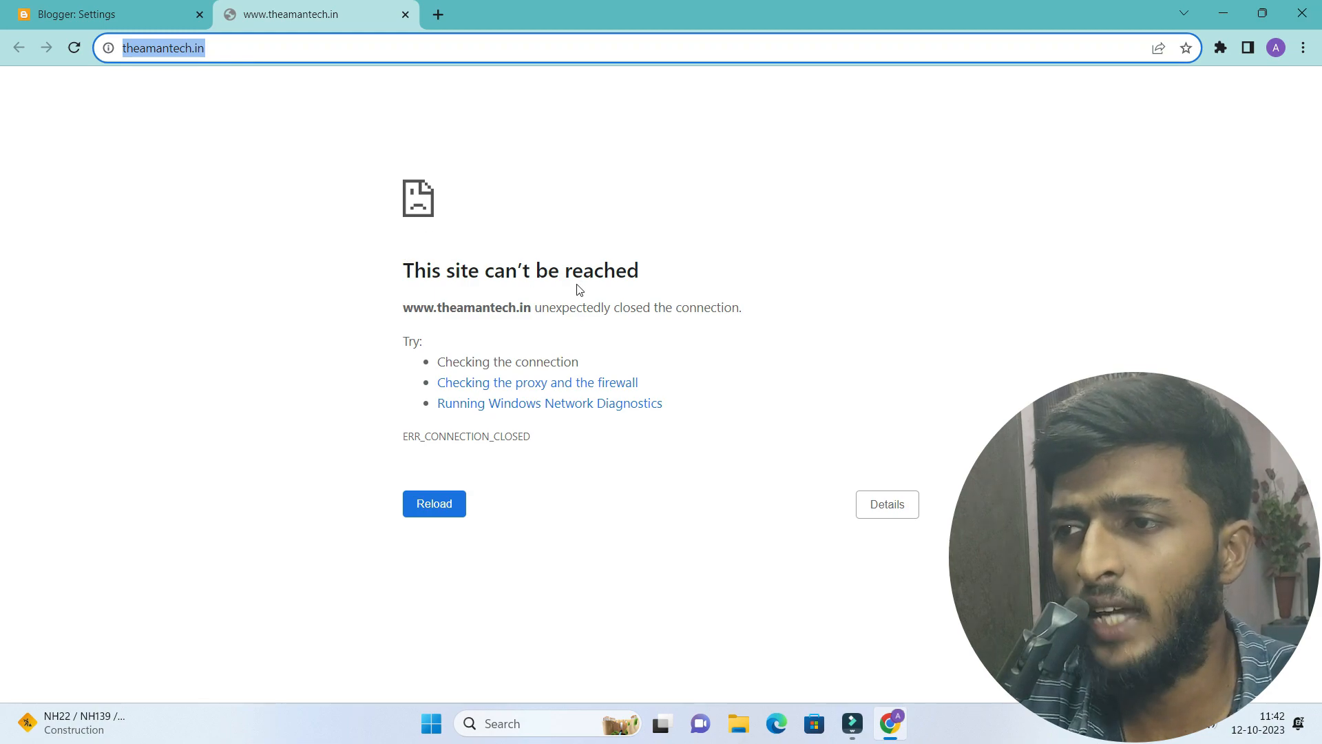
{"action": "left_click", "coordinate": [77, 15]}
{"action": "left_click", "coordinate": [300, 17]}
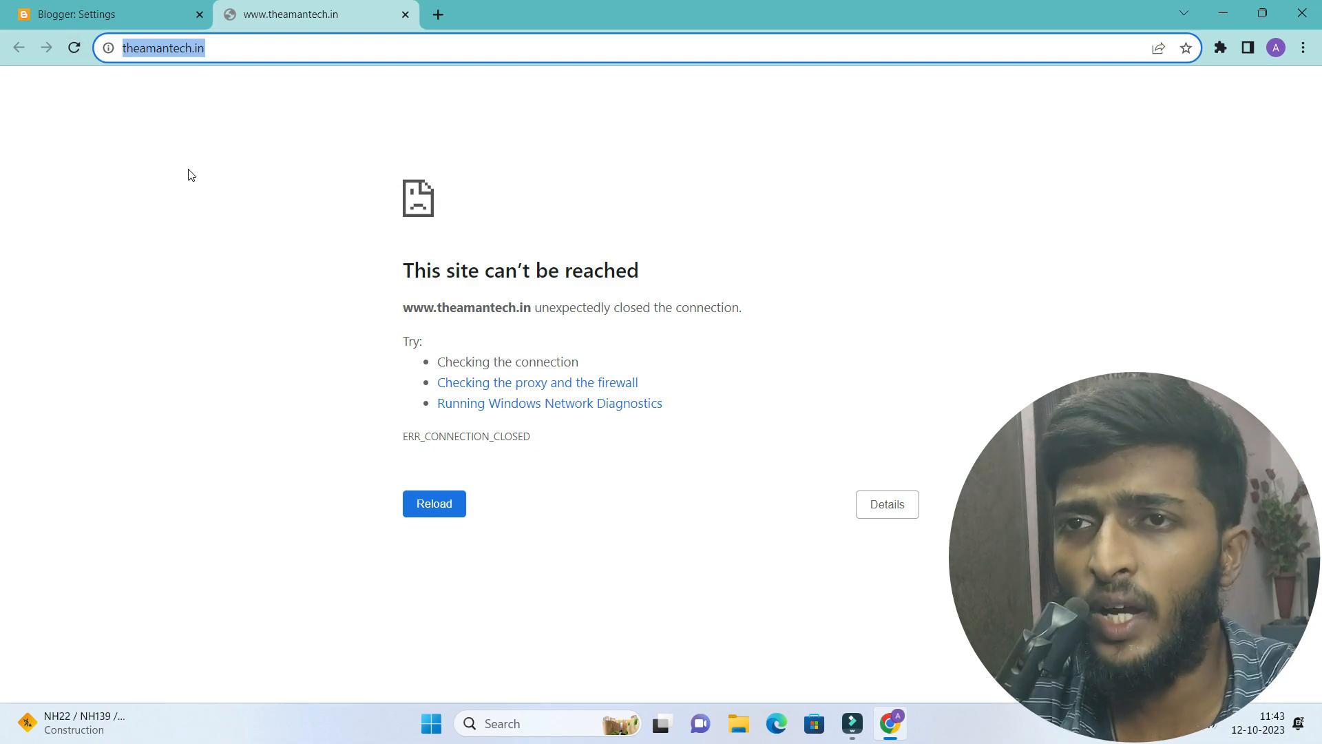
{"action": "left_click", "coordinate": [118, 8]}
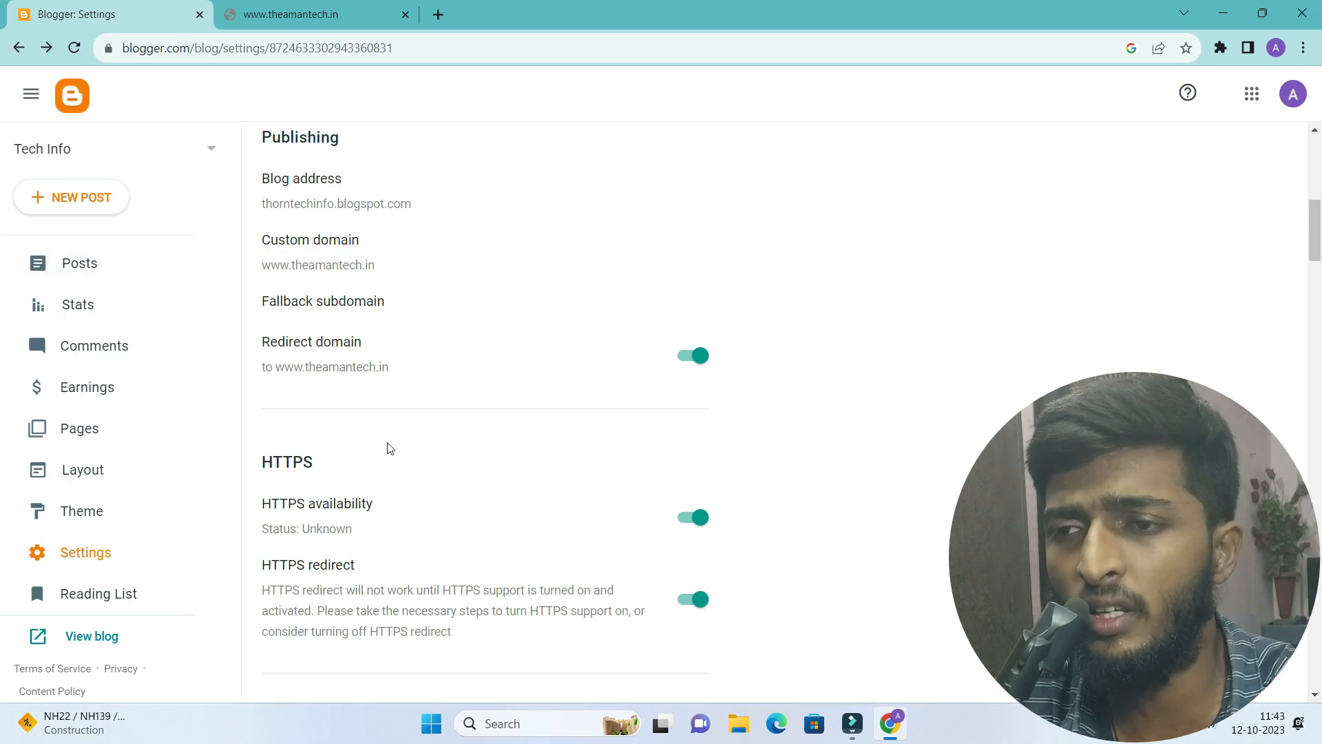
{"action": "left_click", "coordinate": [275, 15]}
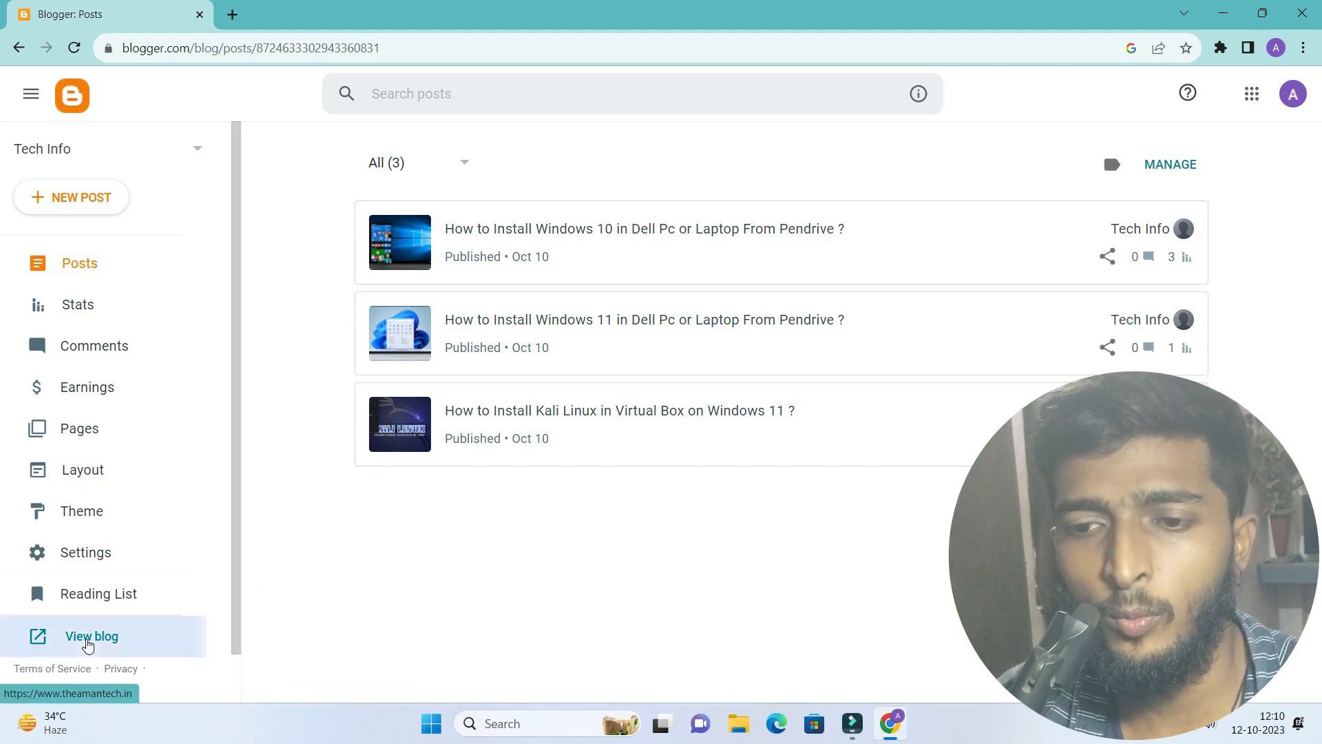
Open the live blog from the Blogger posts page and check its address and posts, reloading the page
{"action": "left_click", "coordinate": [88, 639]}
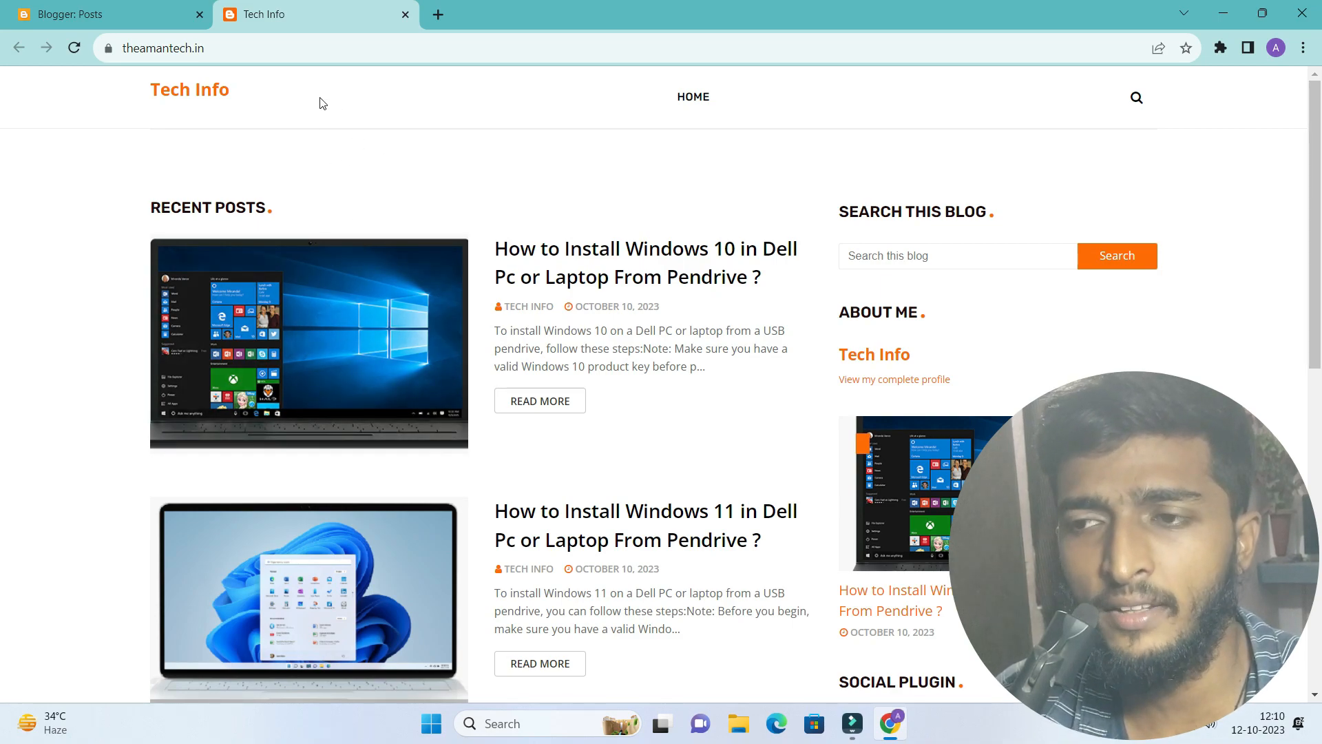
{"action": "scroll", "coordinate": [701, 473], "scroll_direction": "down", "scroll_amount": 2}
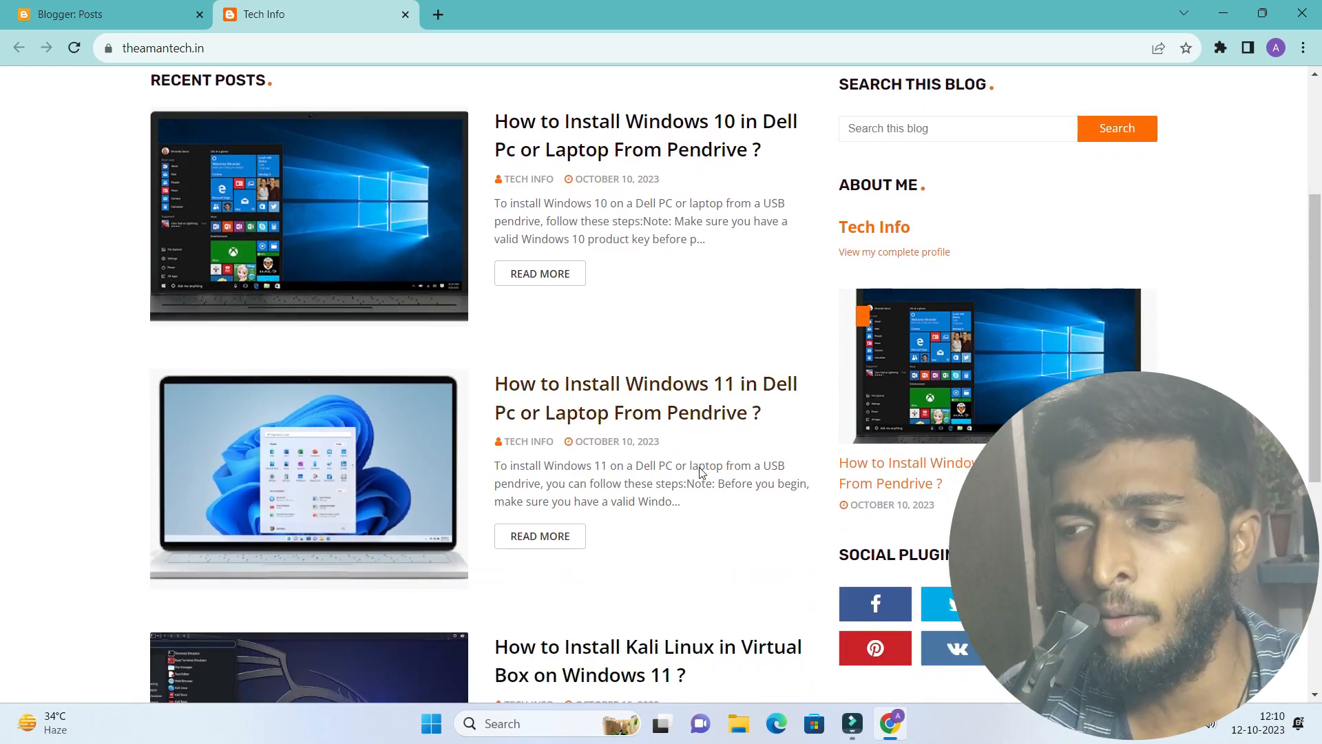
{"action": "scroll", "coordinate": [689, 468], "scroll_direction": "up", "scroll_amount": 2}
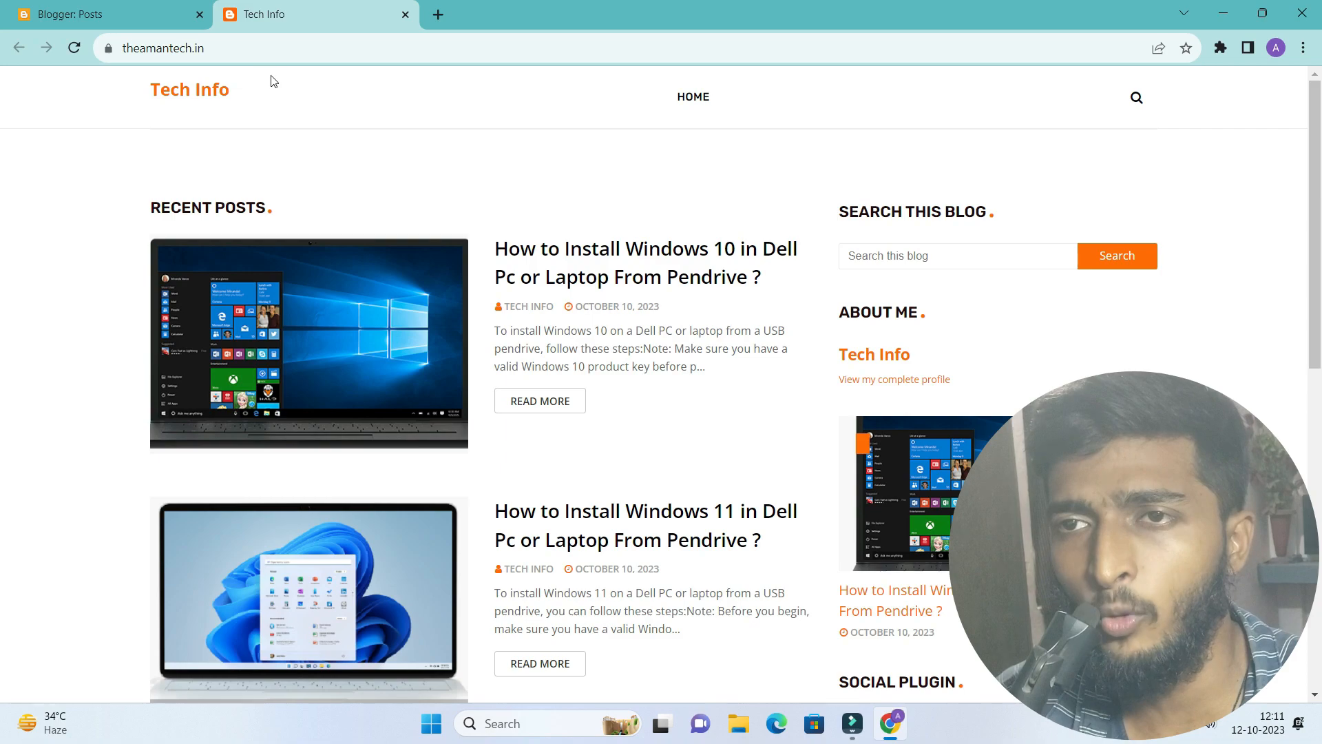
{"action": "left_click", "coordinate": [144, 50]}
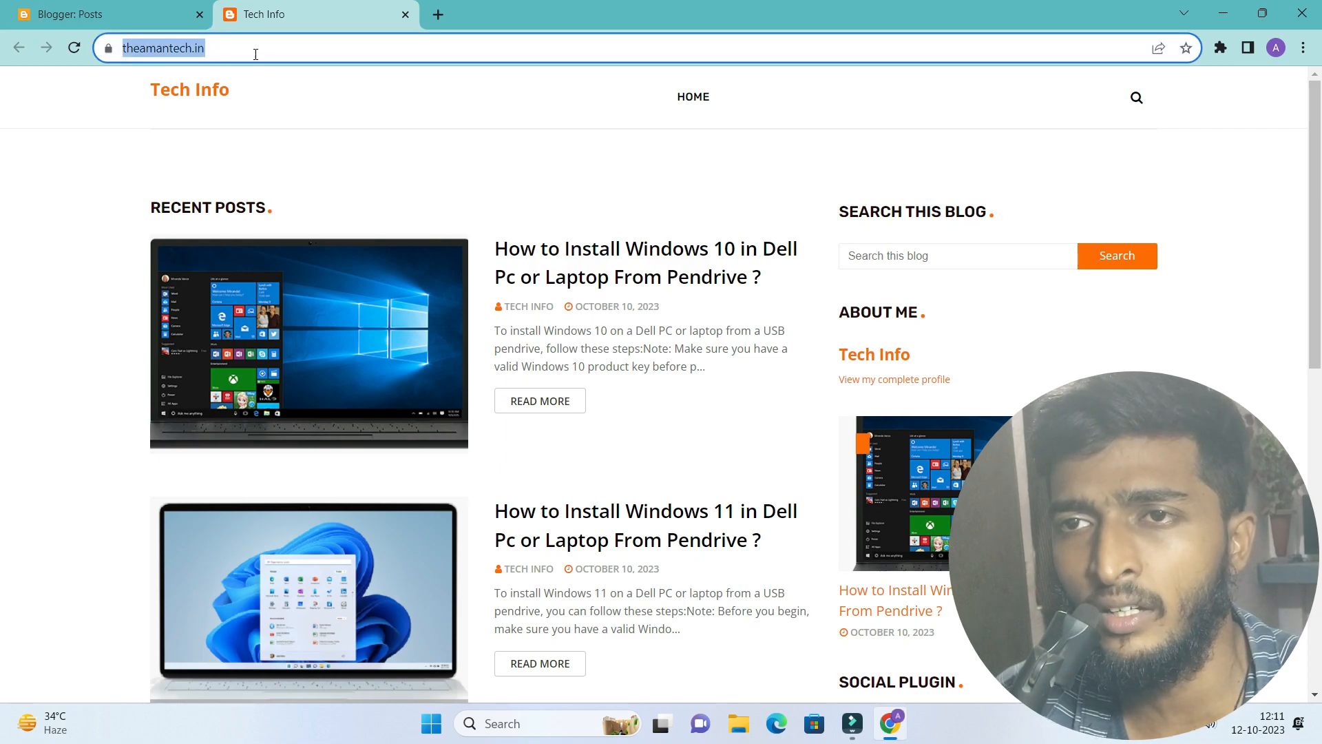
{"action": "left_click", "coordinate": [256, 55]}
{"action": "left_click", "coordinate": [74, 47]}
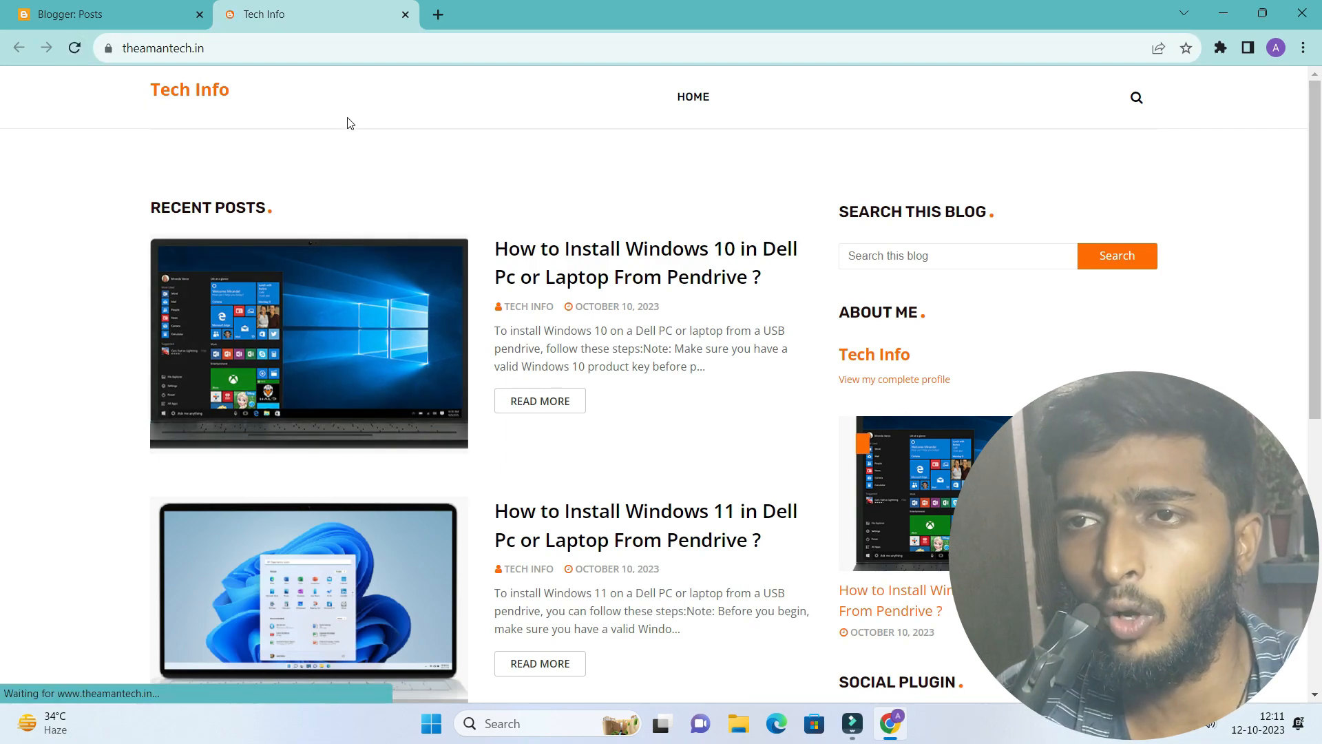
{"action": "scroll", "coordinate": [633, 238], "scroll_direction": "down", "scroll_amount": 8}
{"action": "scroll", "coordinate": [635, 265], "scroll_direction": "up", "scroll_amount": 8}
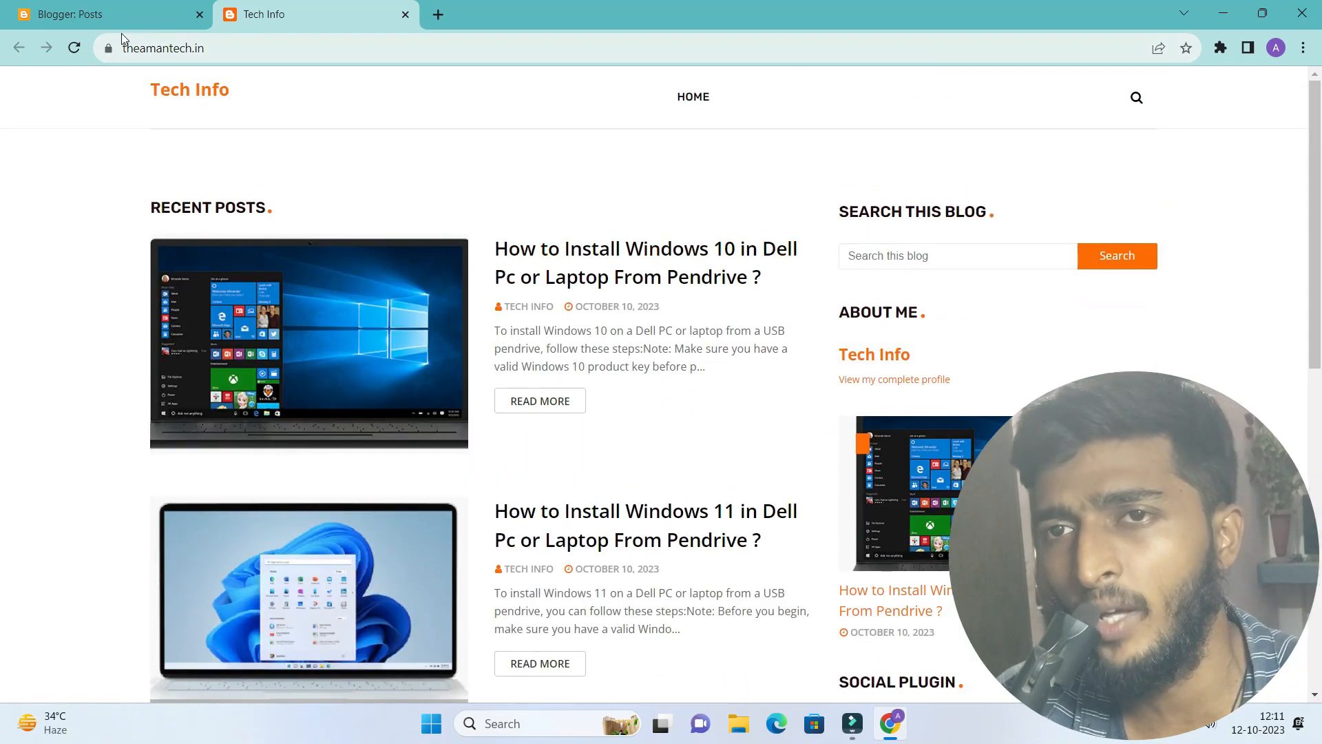
{"action": "left_click", "coordinate": [76, 52]}
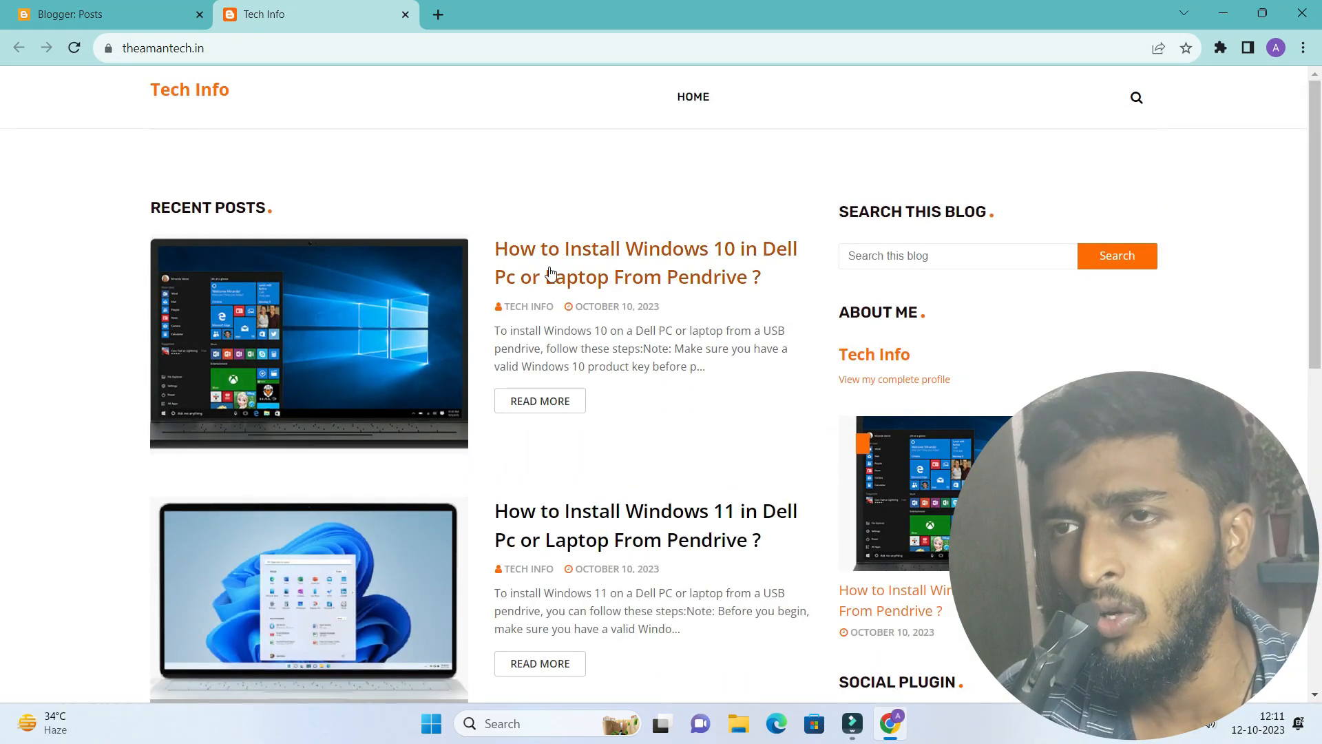
{"action": "scroll", "coordinate": [729, 404], "scroll_direction": "down", "scroll_amount": 8}
{"action": "scroll", "coordinate": [706, 406], "scroll_direction": "up", "scroll_amount": 7}
Return to the Blogger dashboard, open the blog once more and look through its home page on theamantech.in
{"action": "left_click", "coordinate": [82, 14]}
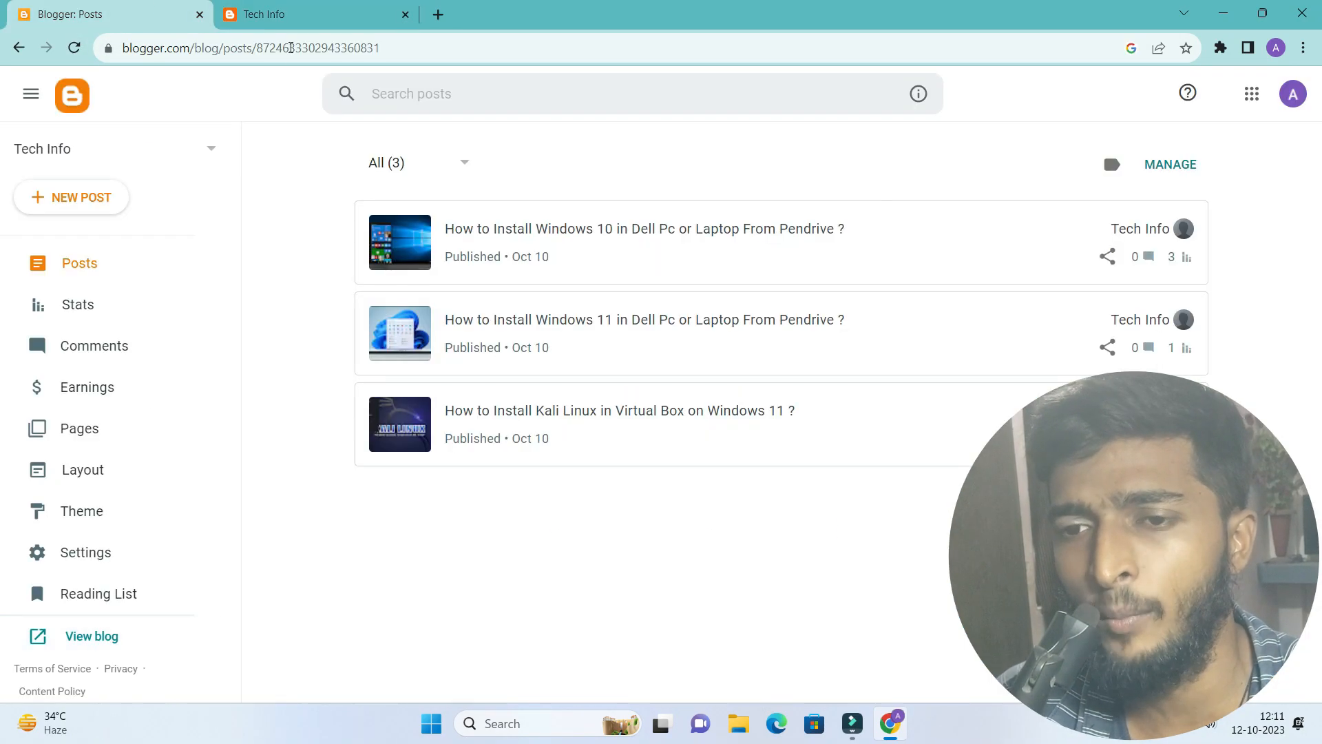
{"action": "left_click", "coordinate": [91, 637]}
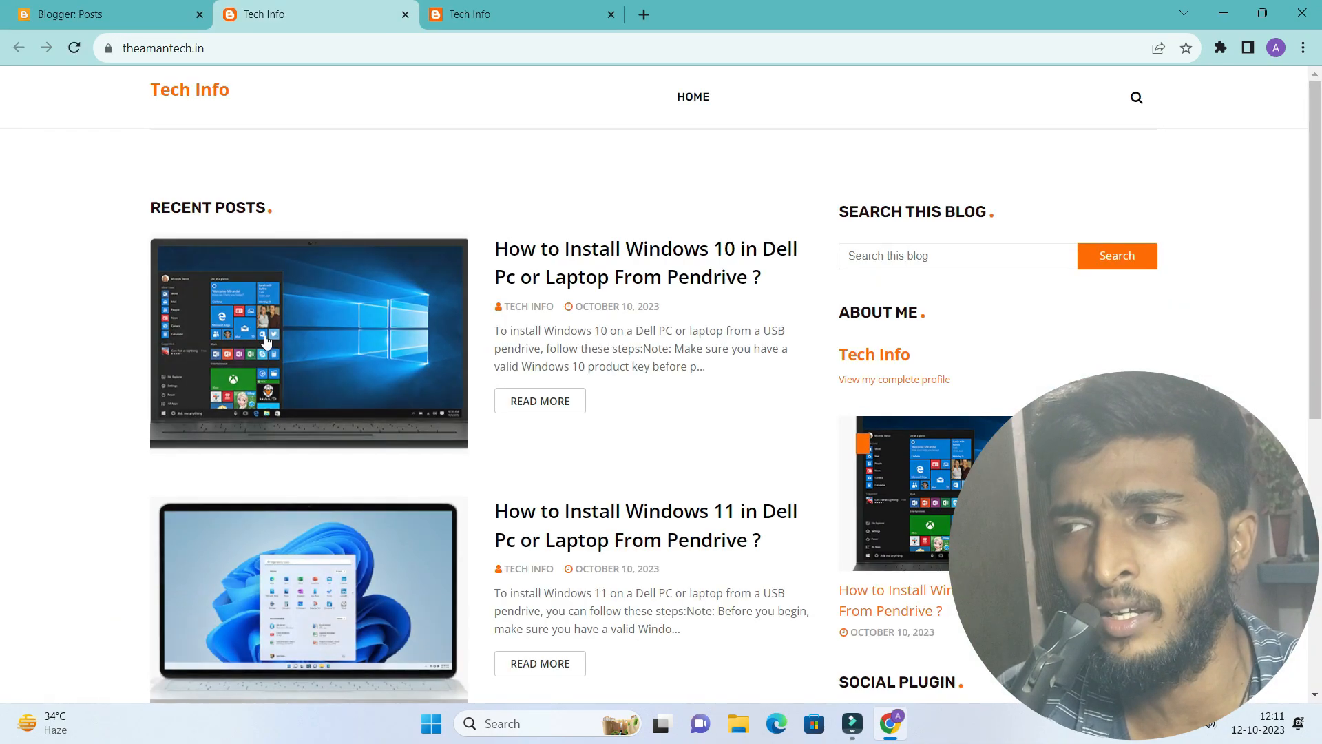
{"action": "scroll", "coordinate": [696, 439], "scroll_direction": "down", "scroll_amount": 10}
{"action": "scroll", "coordinate": [696, 439], "scroll_direction": "up", "scroll_amount": 15}
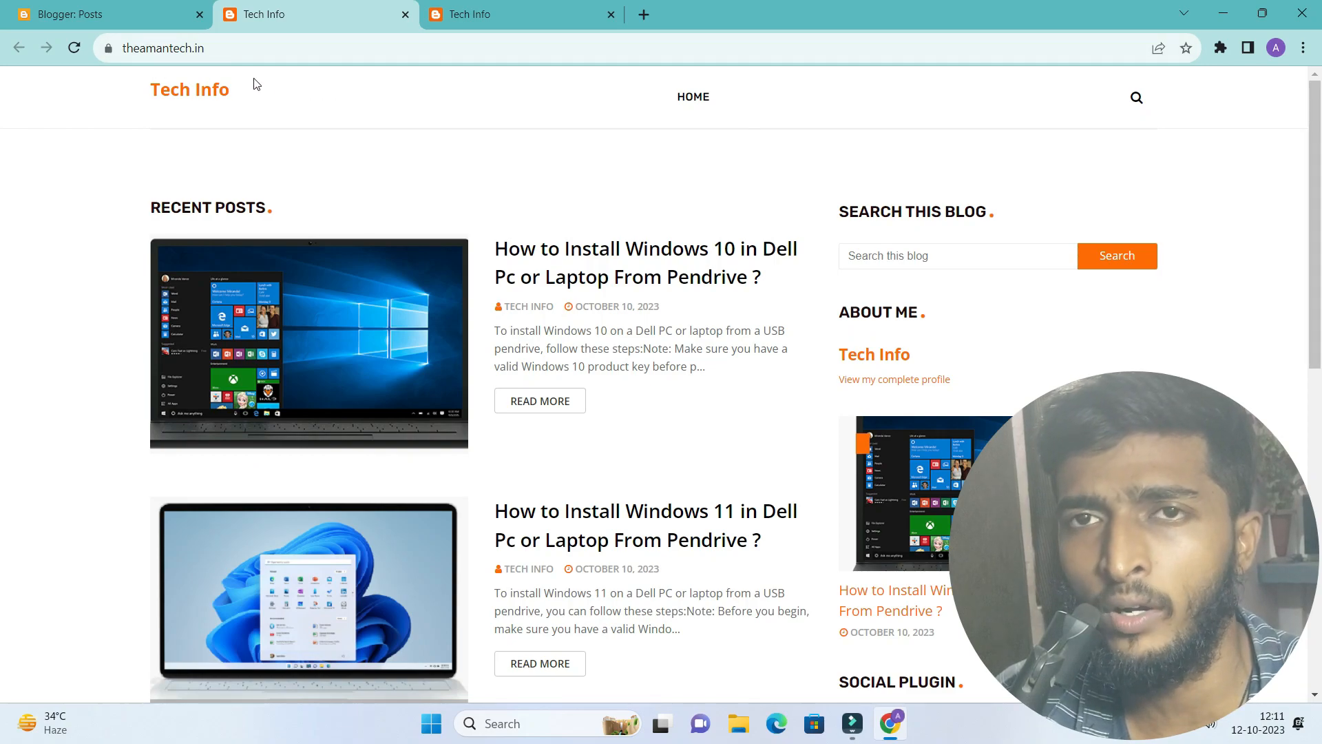
{"action": "left_click", "coordinate": [605, 262]}
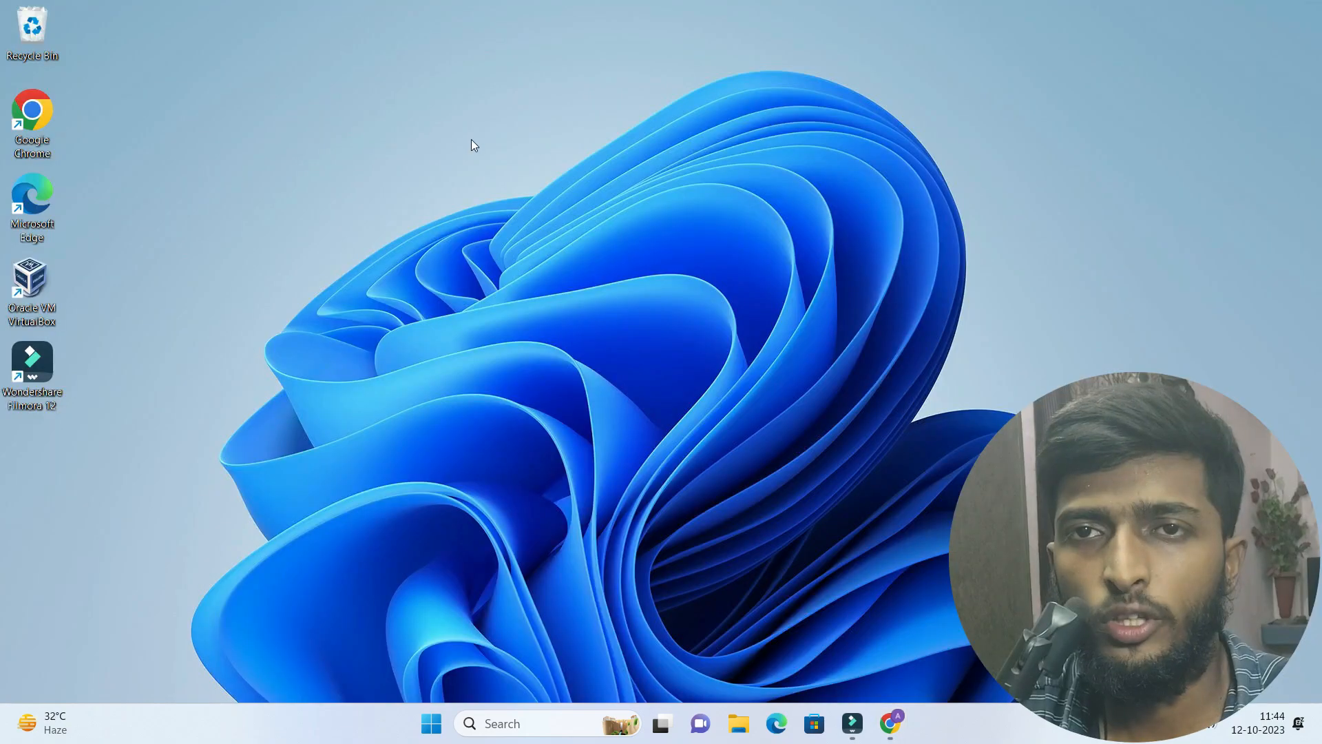